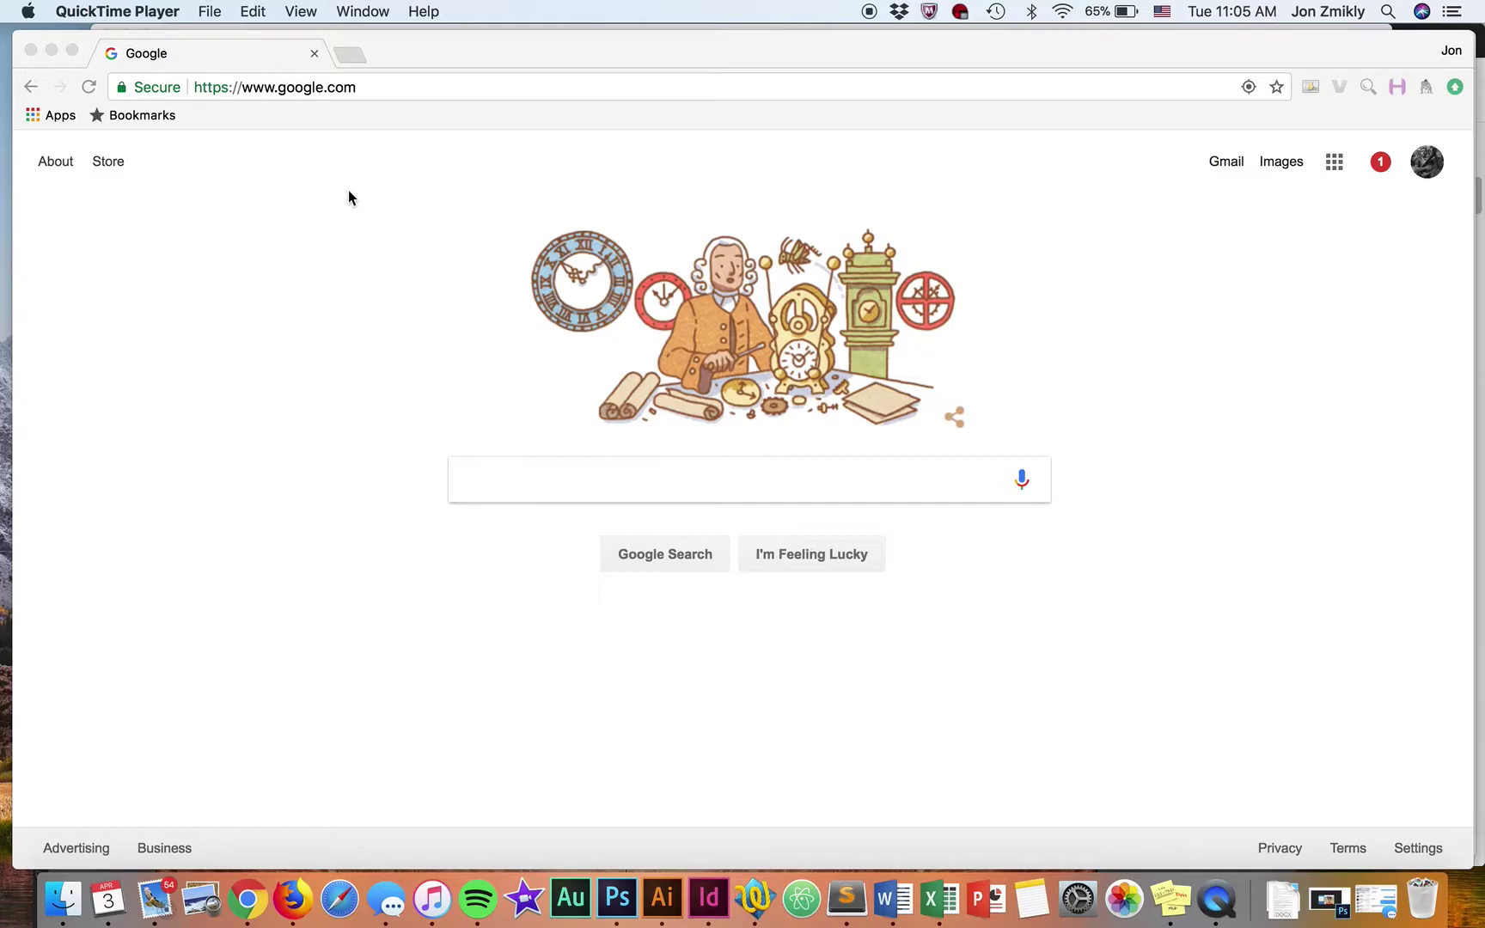
Step: Go to reclaimhosting.com and open the Client Area Login
{"action": "left_click", "coordinate": [326, 86]}
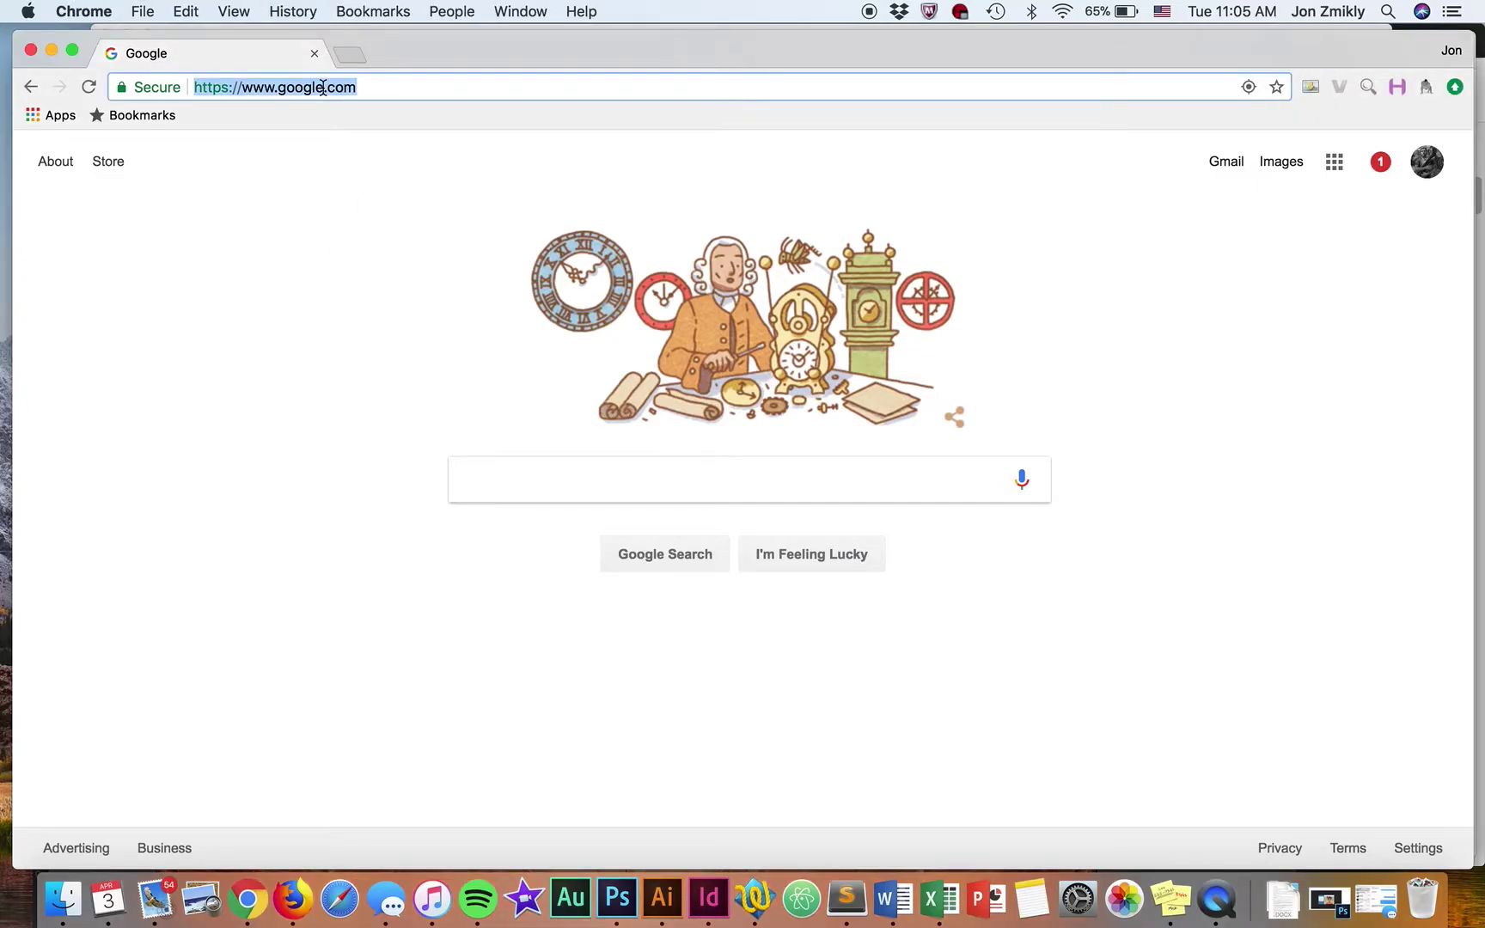
{"action": "type", "text": "re"}
{"action": "key", "text": "Return"}
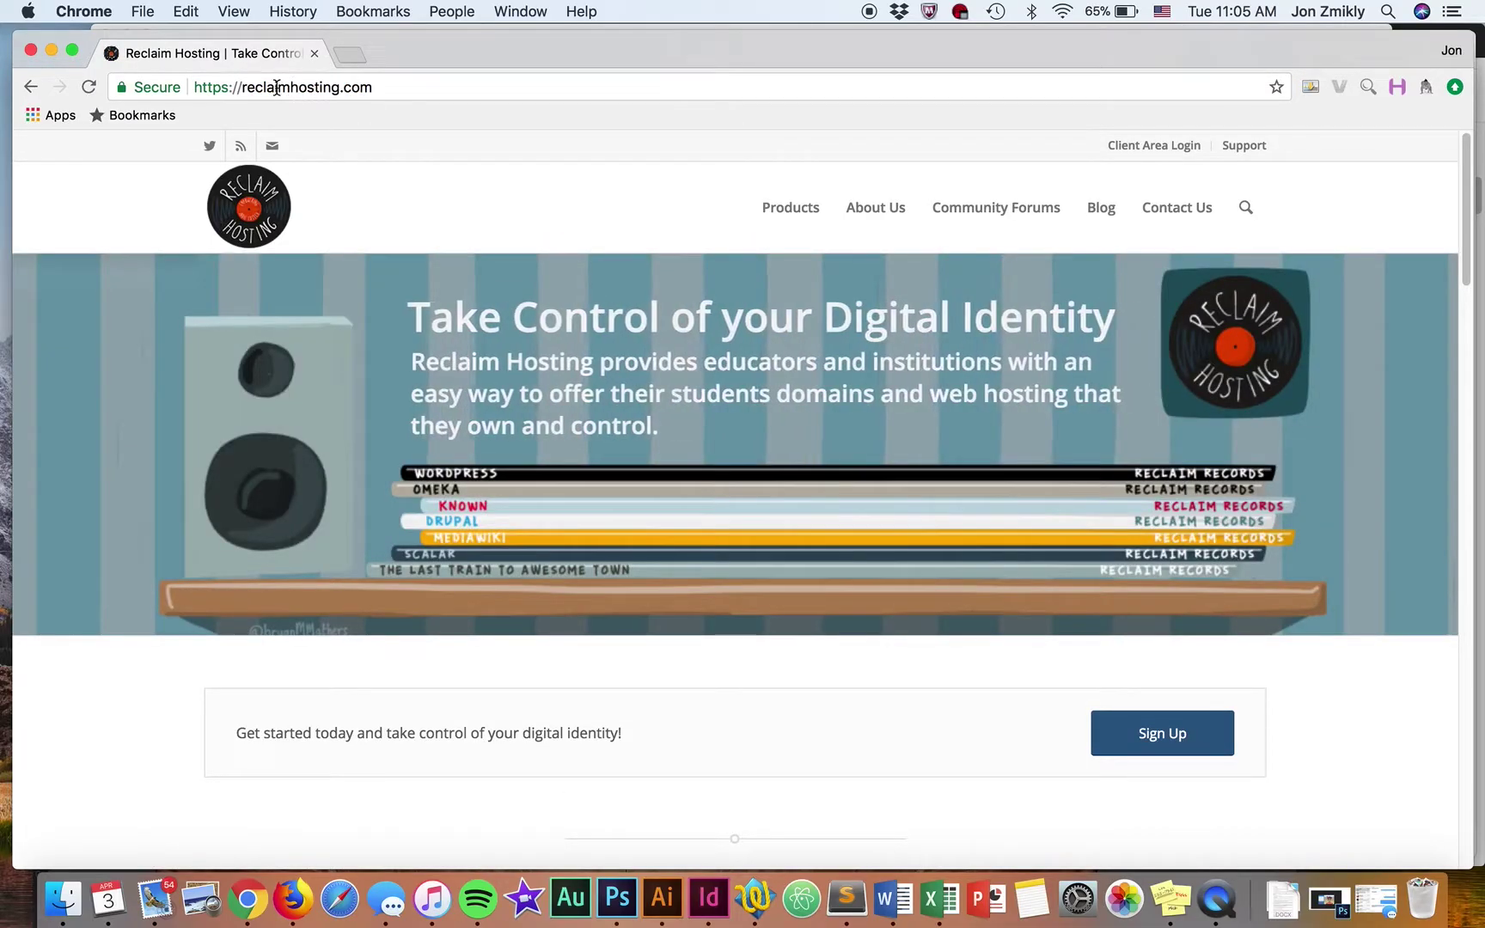
{"action": "left_click", "coordinate": [1173, 148]}
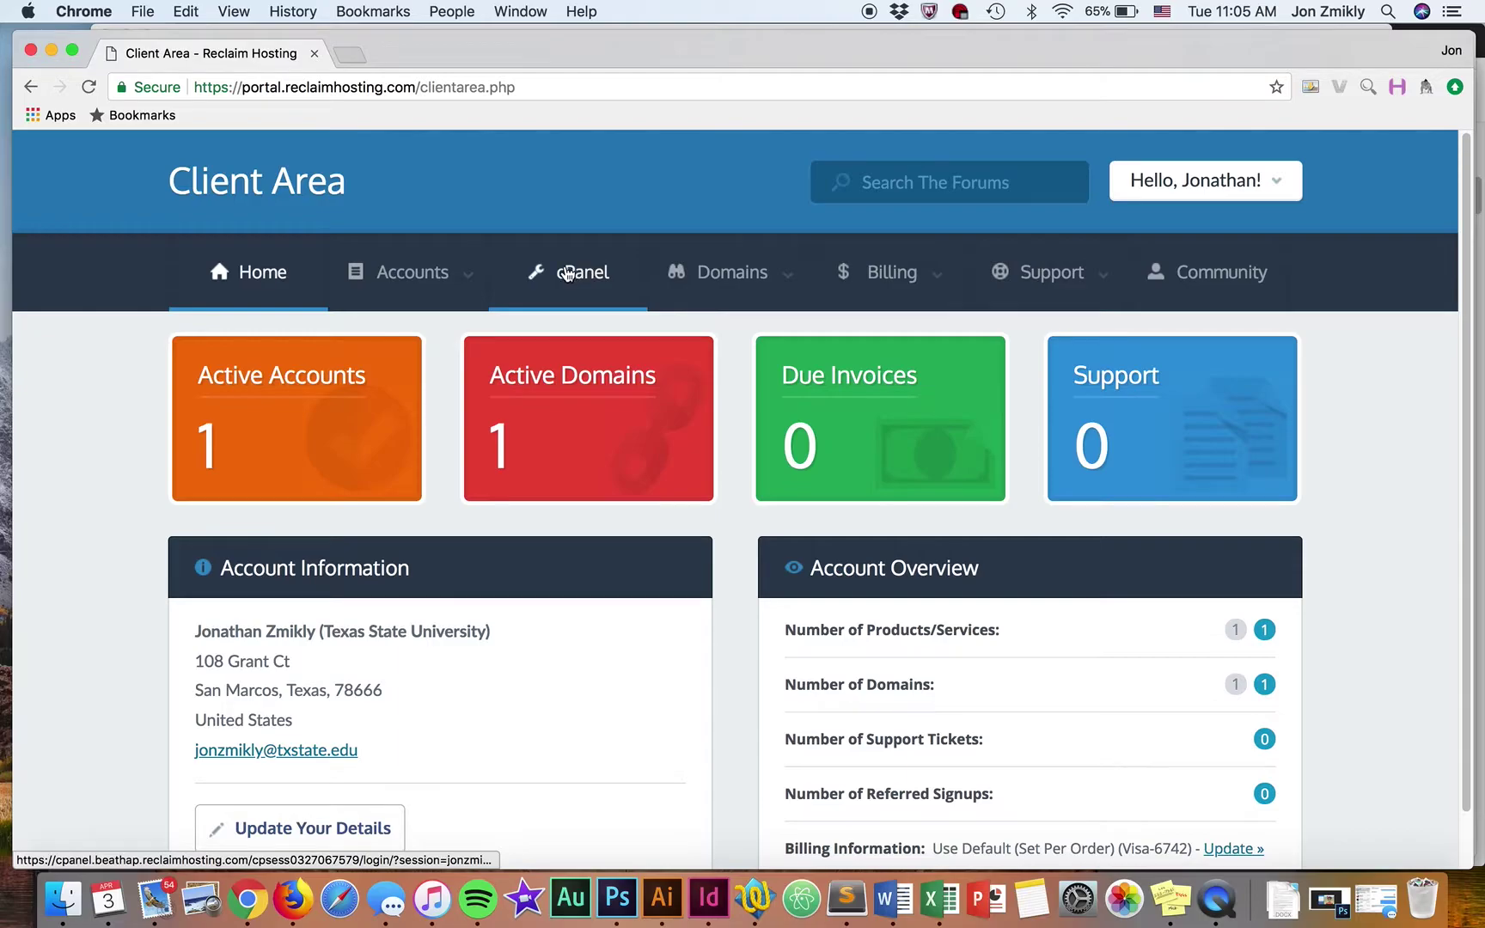
Step: Open cPanel from the client area and go to the Subdomains page
{"action": "left_click", "coordinate": [583, 273]}
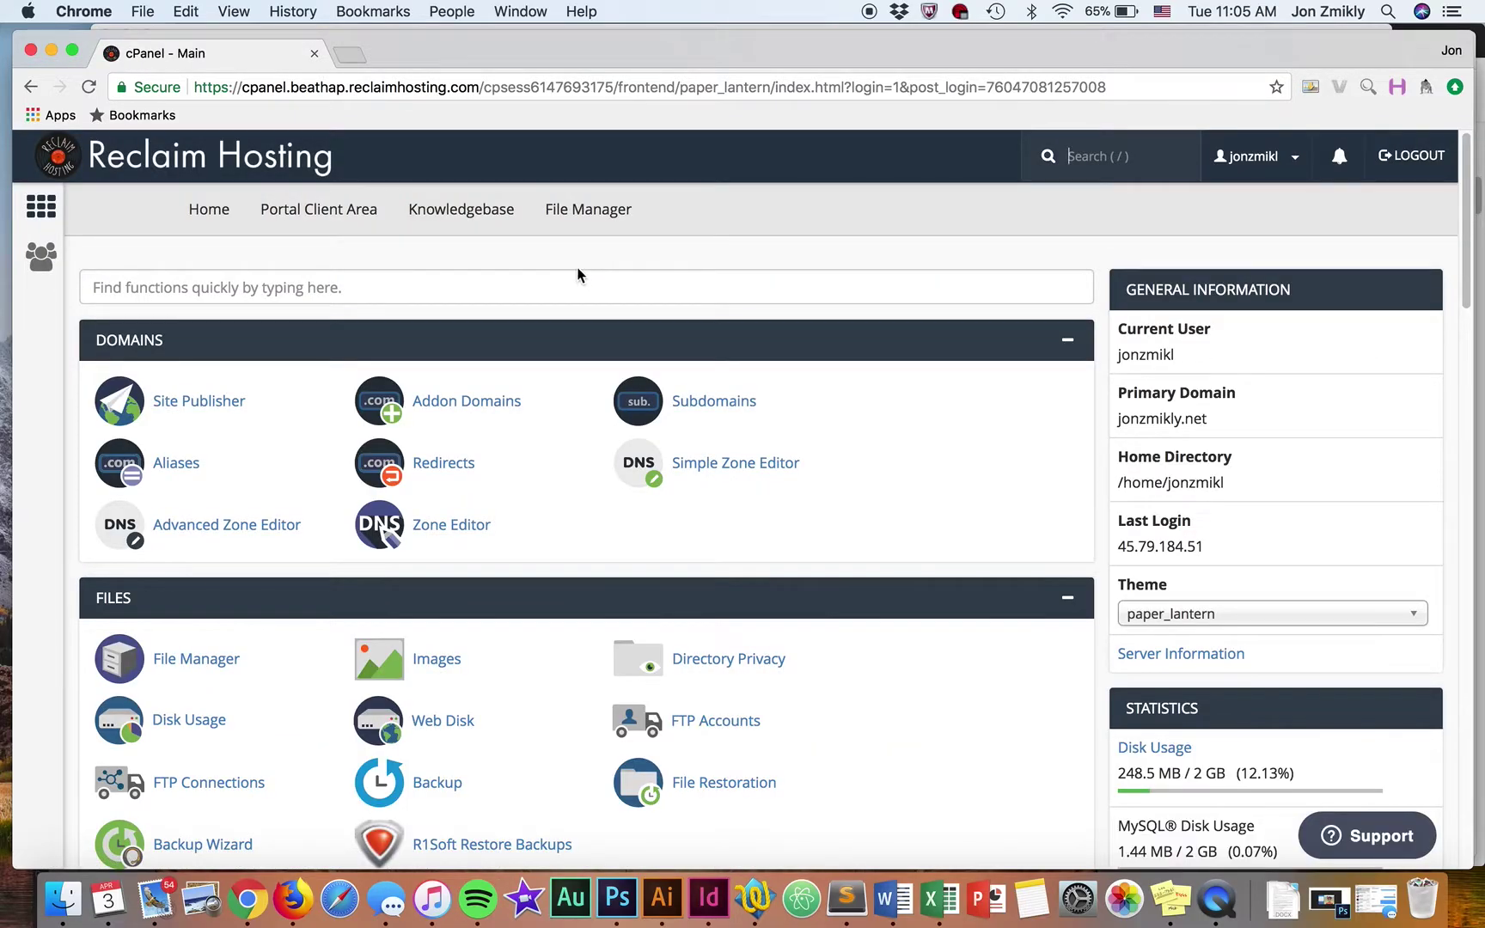
{"action": "scroll", "coordinate": [557, 432], "scroll_direction": "down", "scroll_amount": 1}
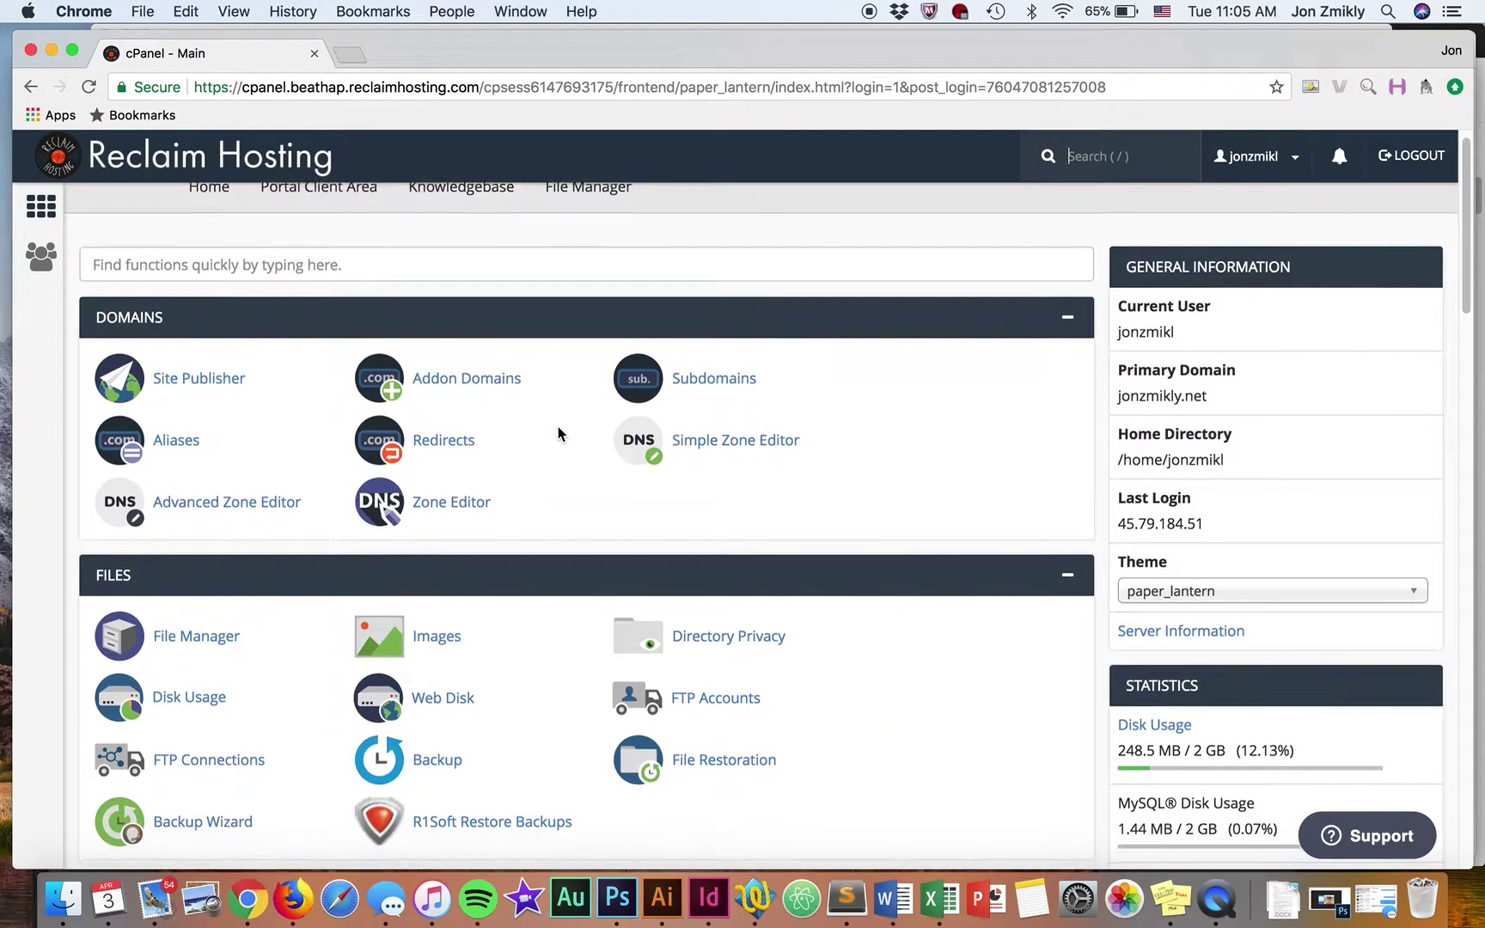
{"action": "scroll", "coordinate": [559, 434], "scroll_direction": "down", "scroll_amount": 1}
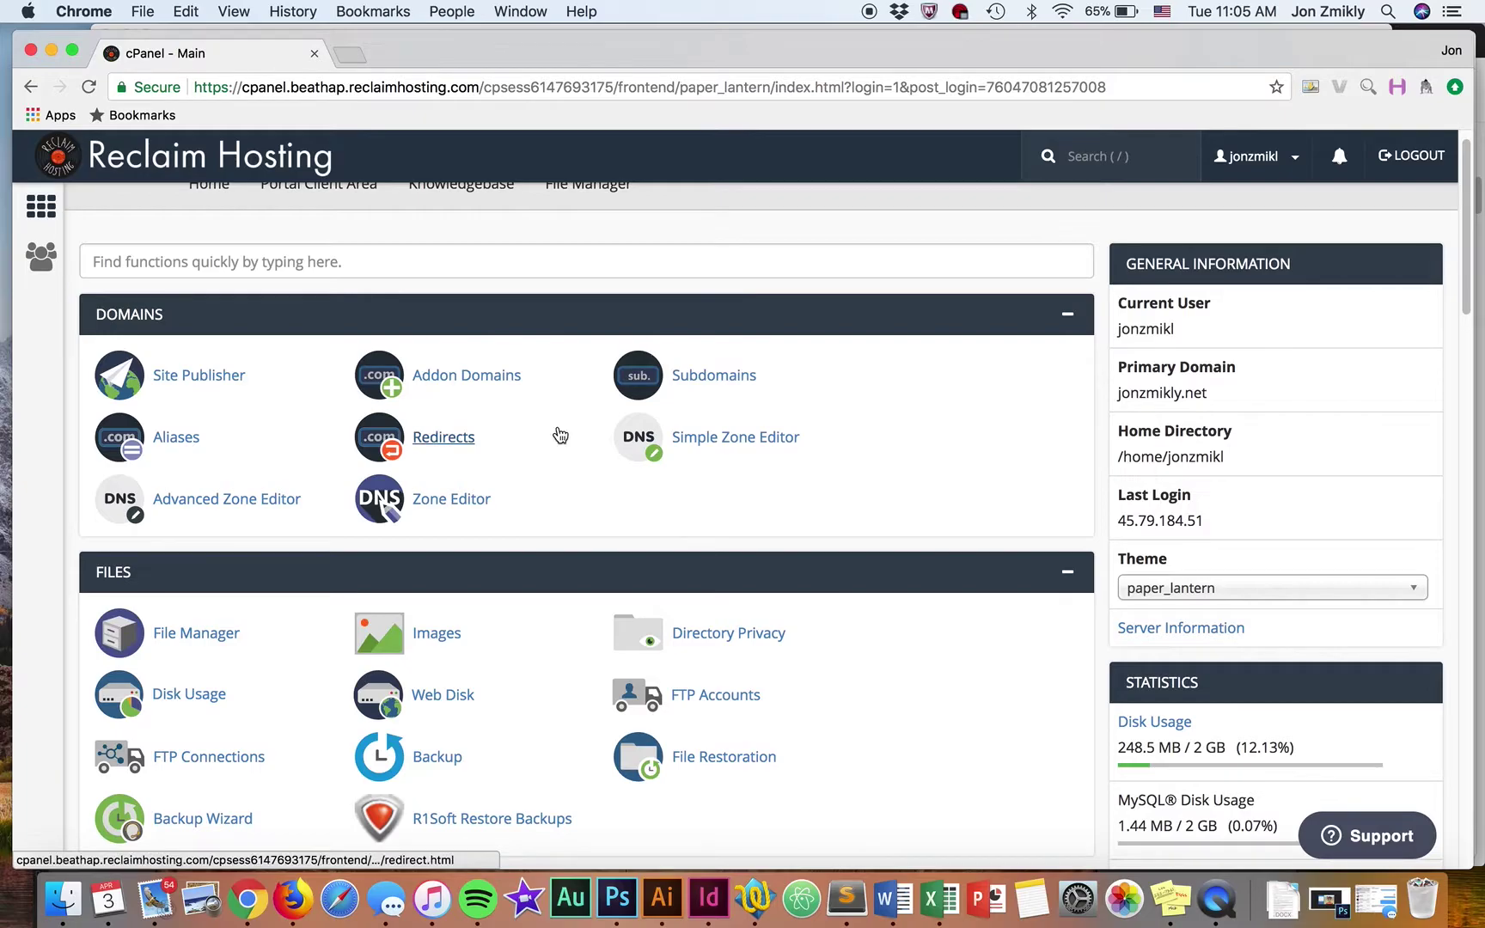
{"action": "left_click", "coordinate": [706, 382]}
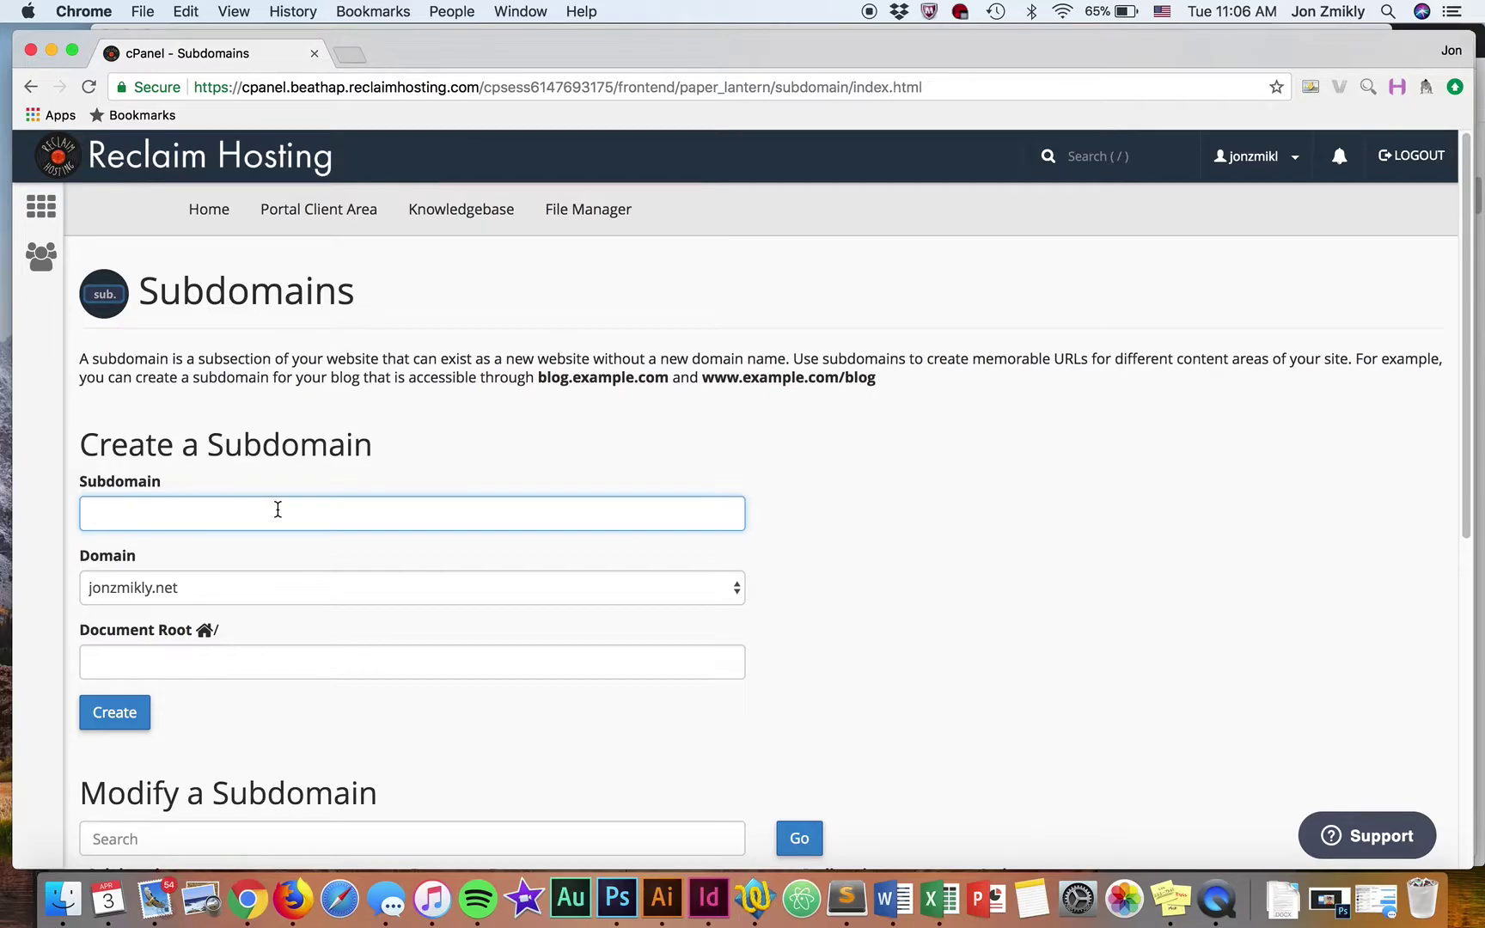
Step: Create subdomain 'final' with document root final.jonzmikly.net
{"action": "type", "text": "final"}
{"action": "left_click", "coordinate": [153, 670]}
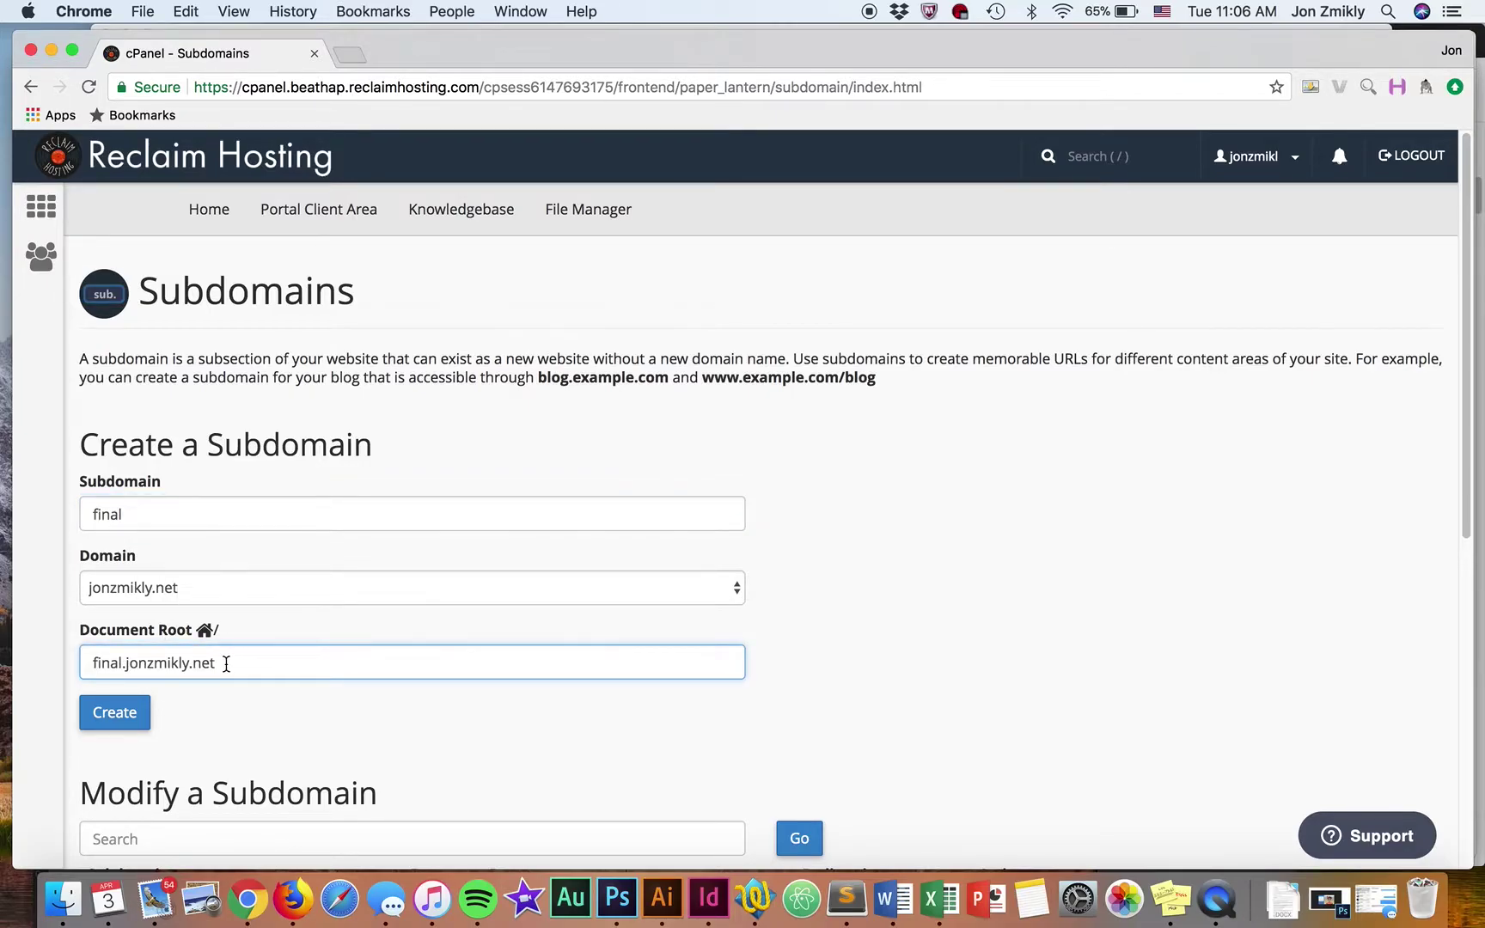
{"action": "scroll", "coordinate": [225, 663], "scroll_direction": "down", "scroll_amount": 1}
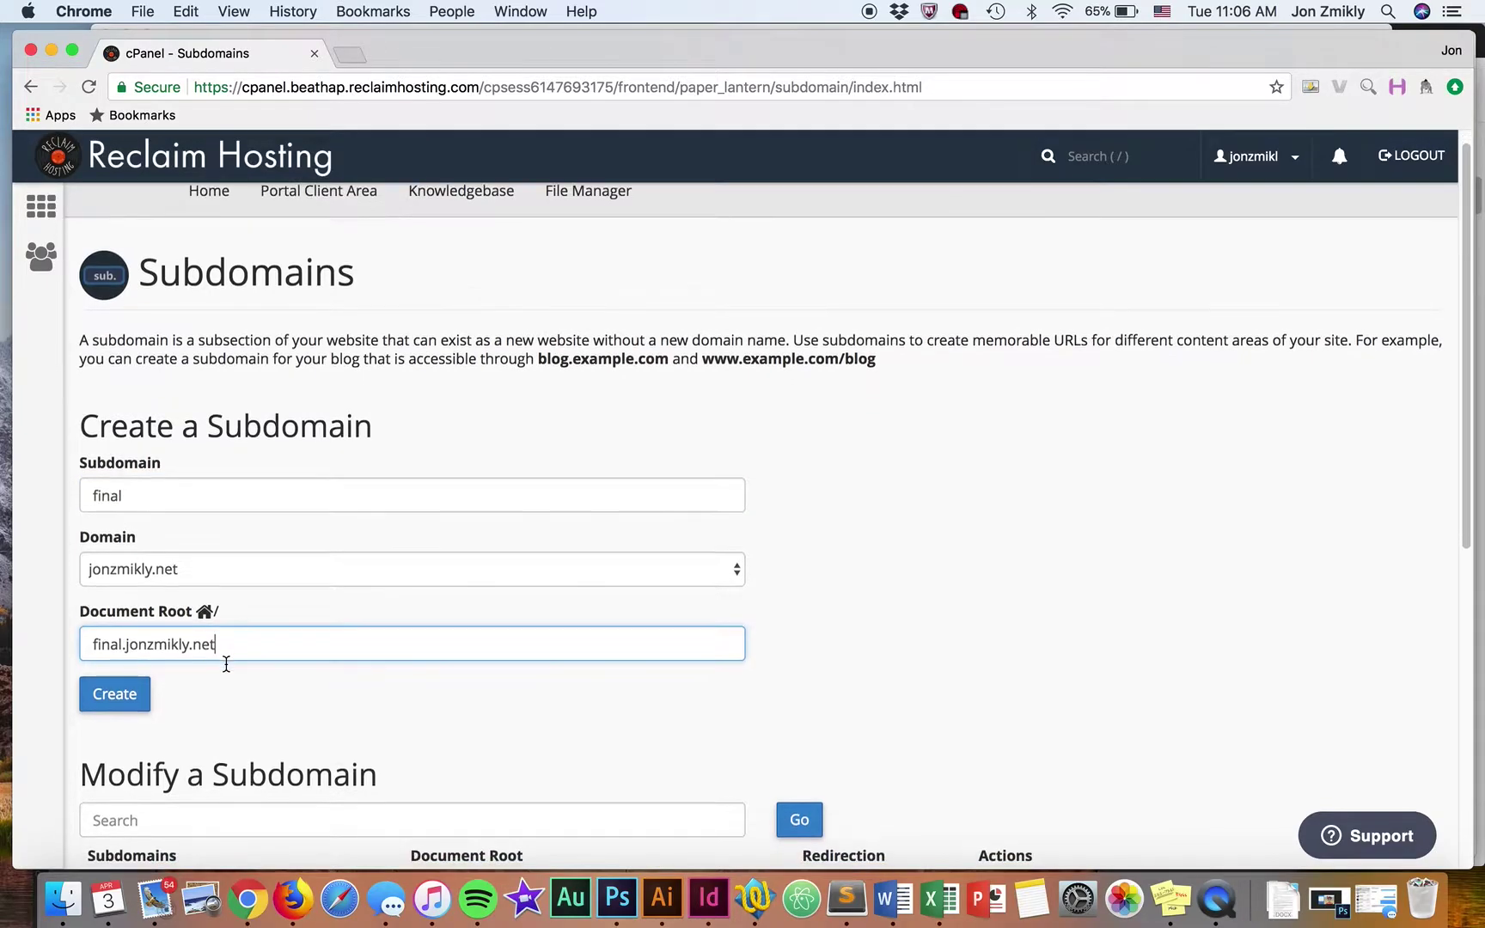
{"action": "scroll", "coordinate": [130, 646], "scroll_direction": "down", "scroll_amount": 3}
{"action": "left_click", "coordinate": [110, 640]}
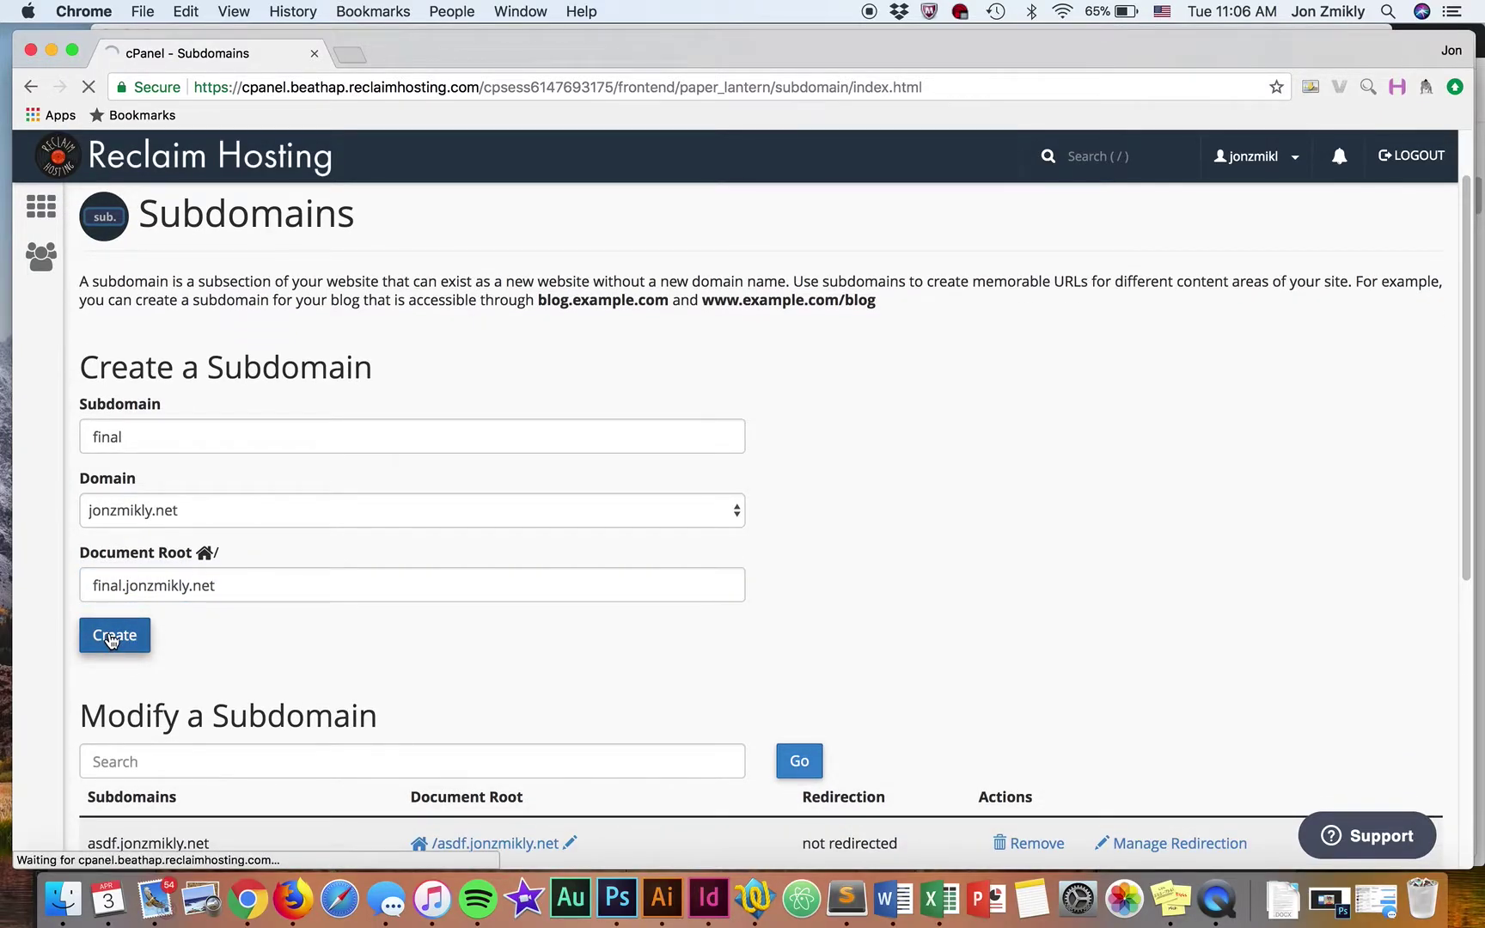
Step: Confirm final.jonzmikly.net appears in the subdomain list
{"action": "scroll", "coordinate": [77, 687], "scroll_direction": "down", "scroll_amount": 2}
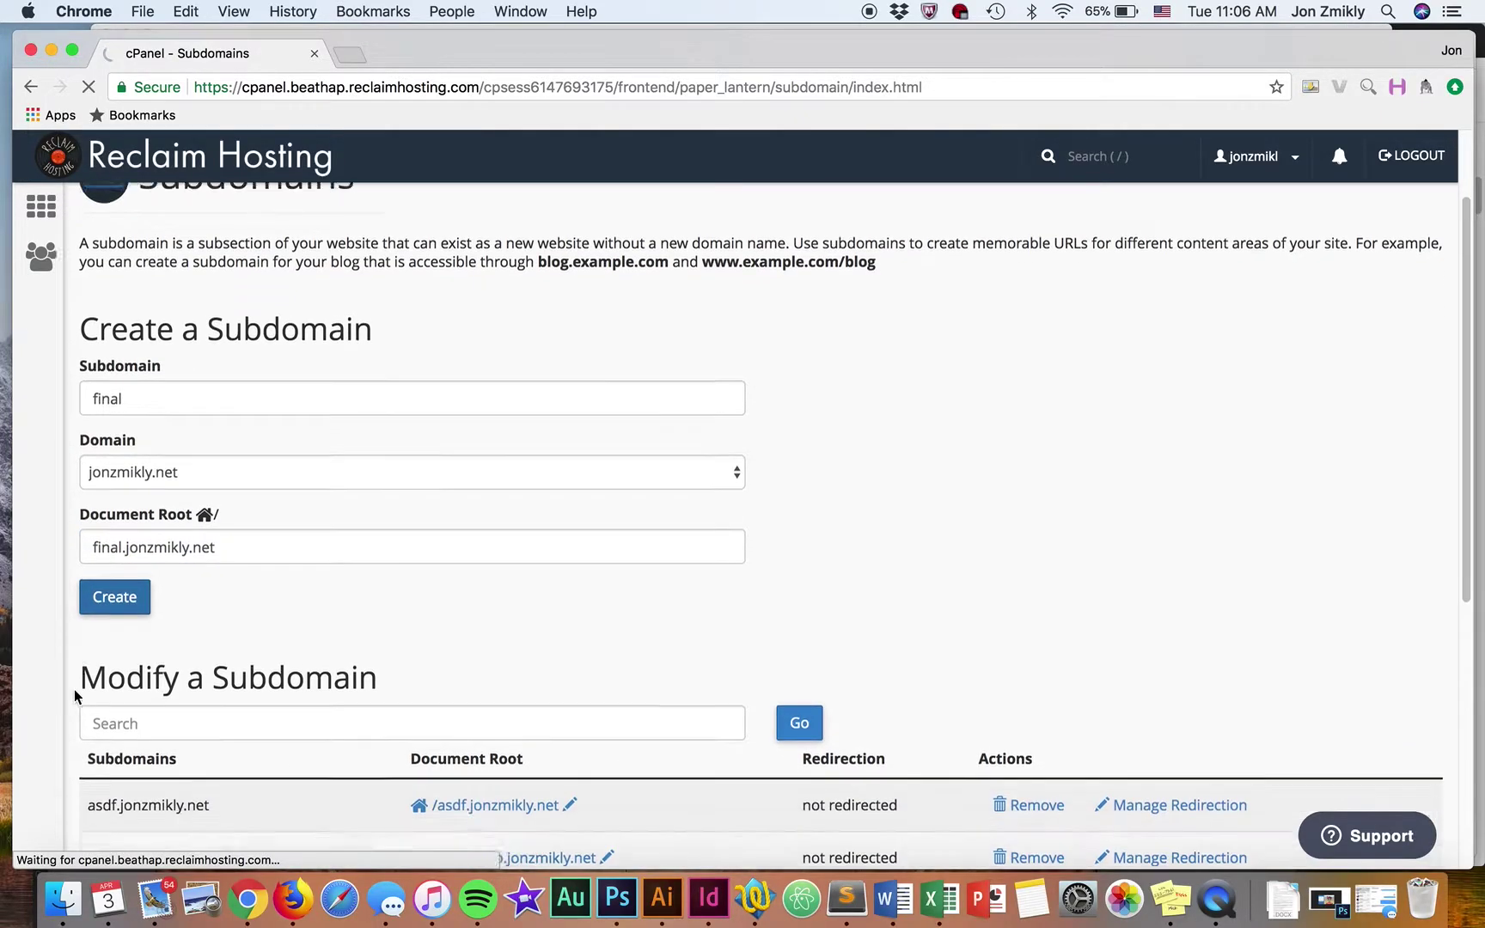
{"action": "scroll", "coordinate": [75, 696], "scroll_direction": "down", "scroll_amount": 10}
{"action": "scroll", "coordinate": [249, 592], "scroll_direction": "down", "scroll_amount": 3}
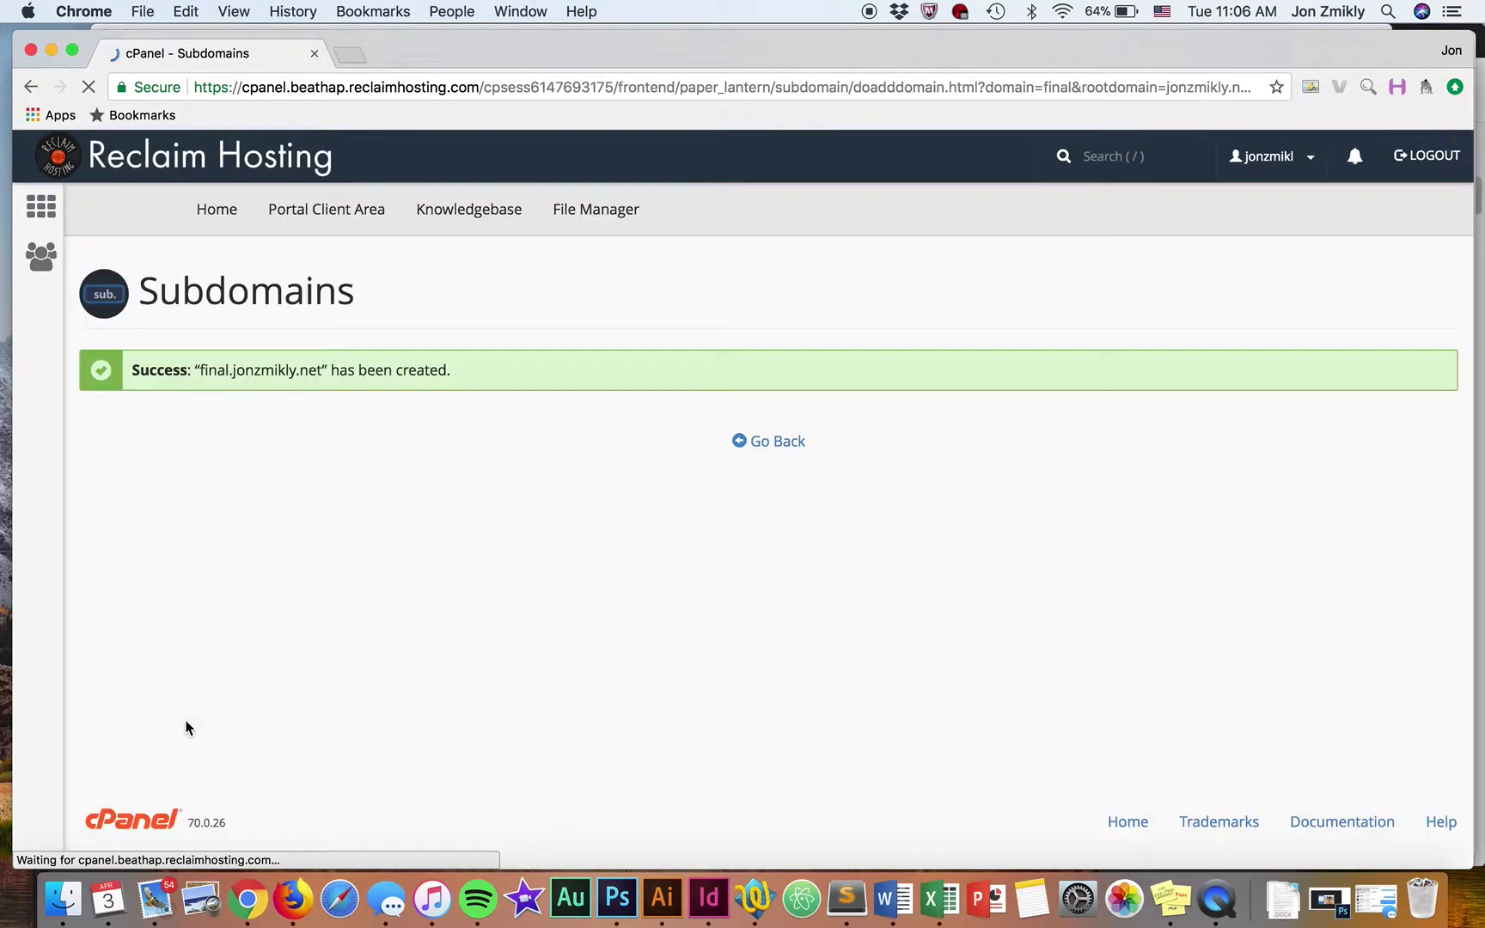
{"action": "left_click", "coordinate": [774, 443]}
{"action": "scroll", "coordinate": [263, 655], "scroll_direction": "down", "scroll_amount": 10}
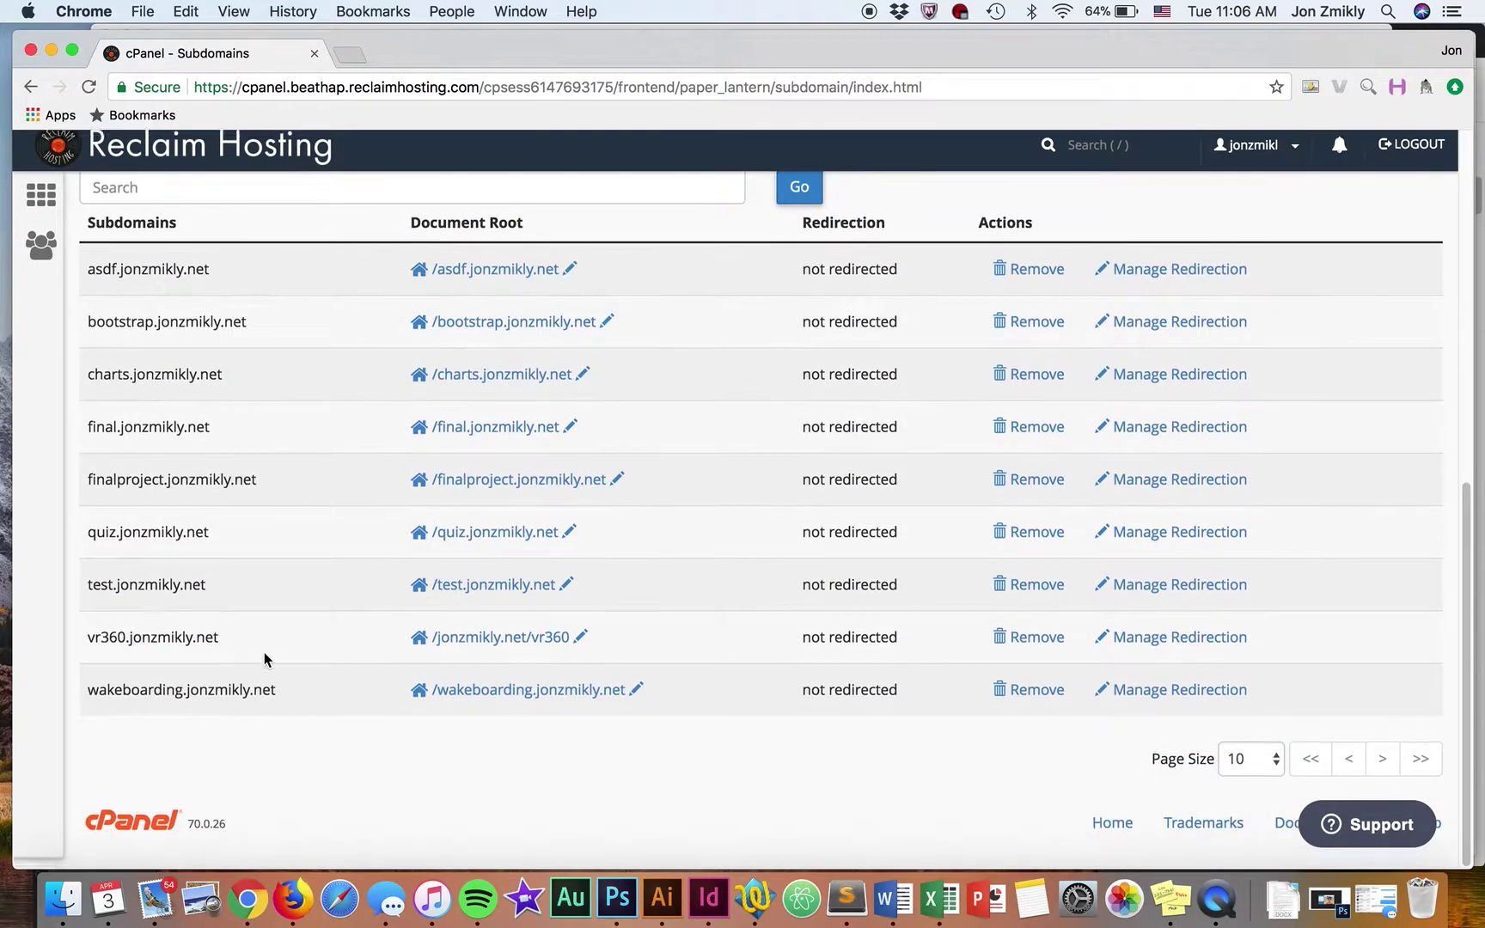
{"action": "left_click_drag", "start_coordinate": [90, 440], "coordinate": [239, 439]}
{"action": "left_click", "coordinate": [240, 440]}
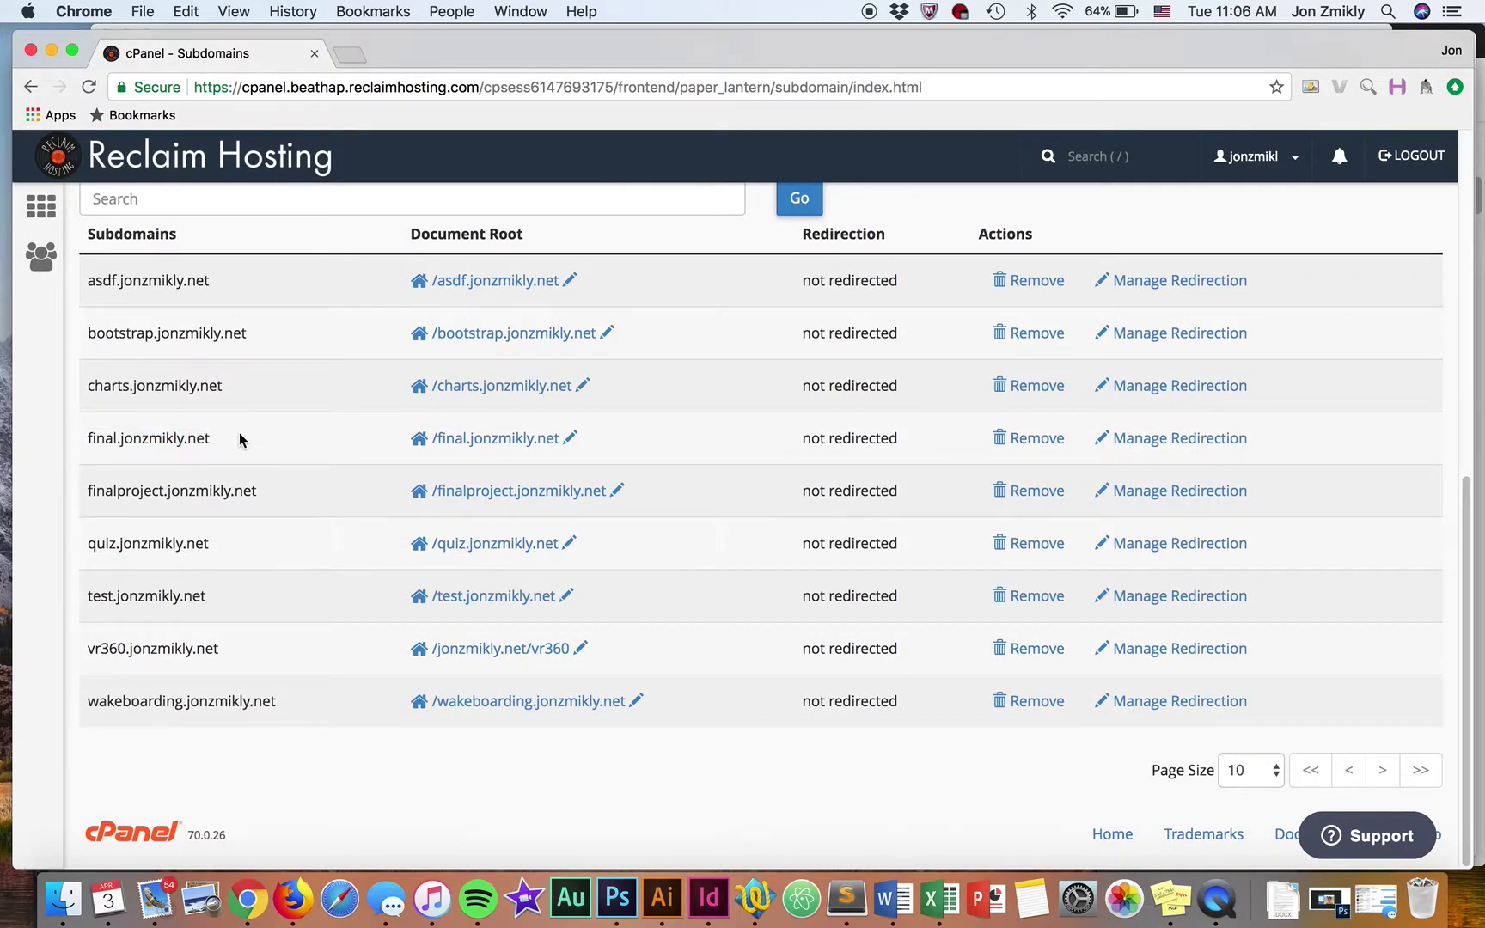
{"action": "scroll", "coordinate": [129, 429], "scroll_direction": "up", "scroll_amount": 10}
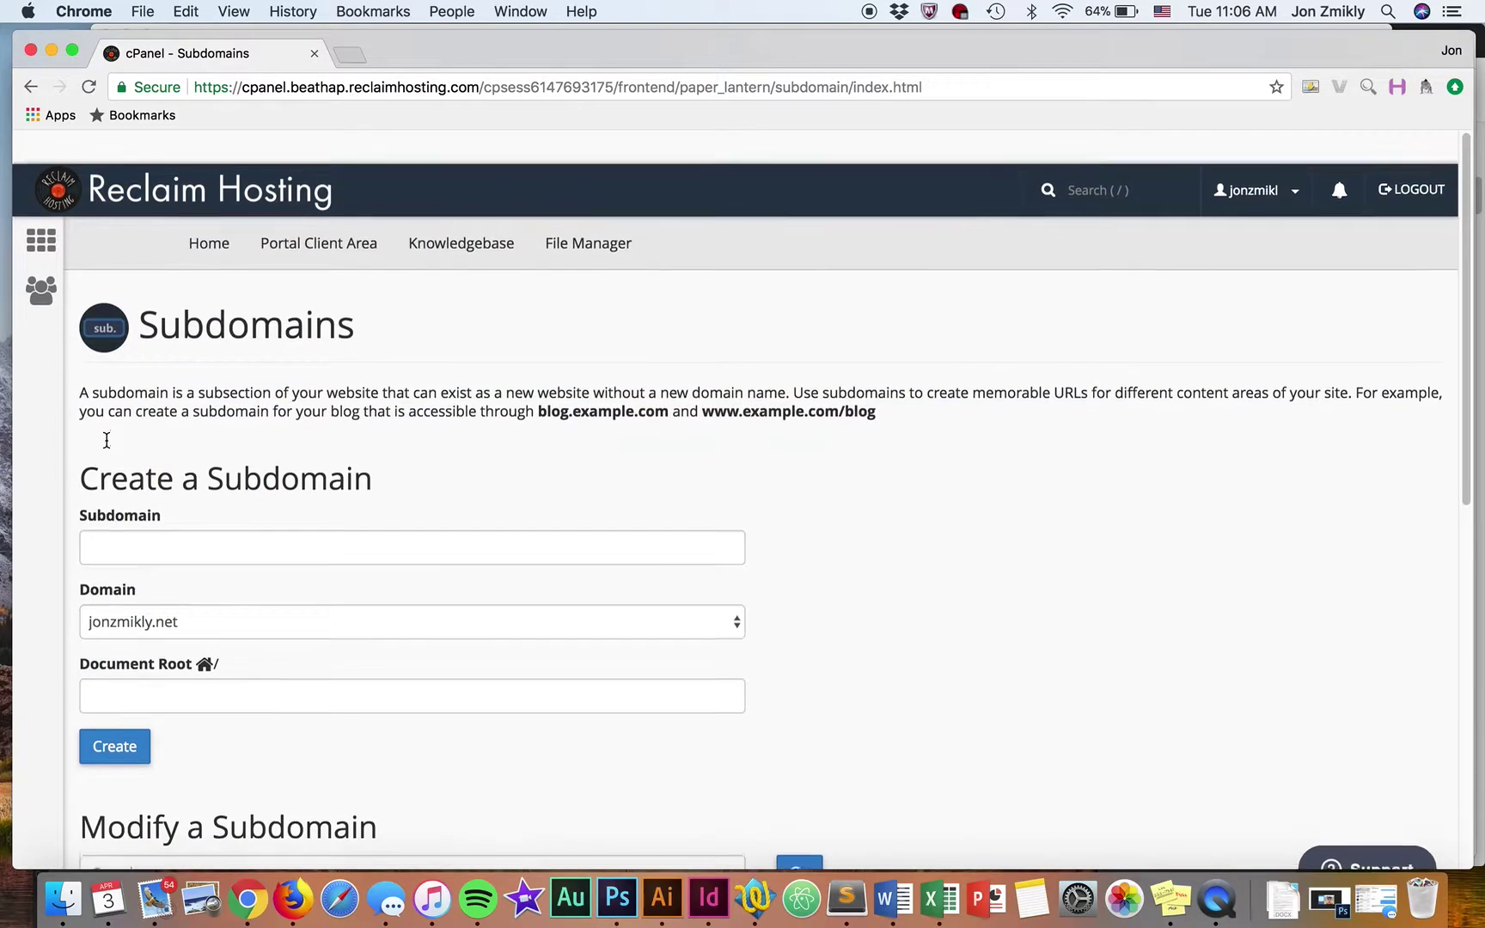
Step: Return to cPanel home and scroll down to the Let's Encrypt SSL domain list
{"action": "left_click", "coordinate": [31, 208]}
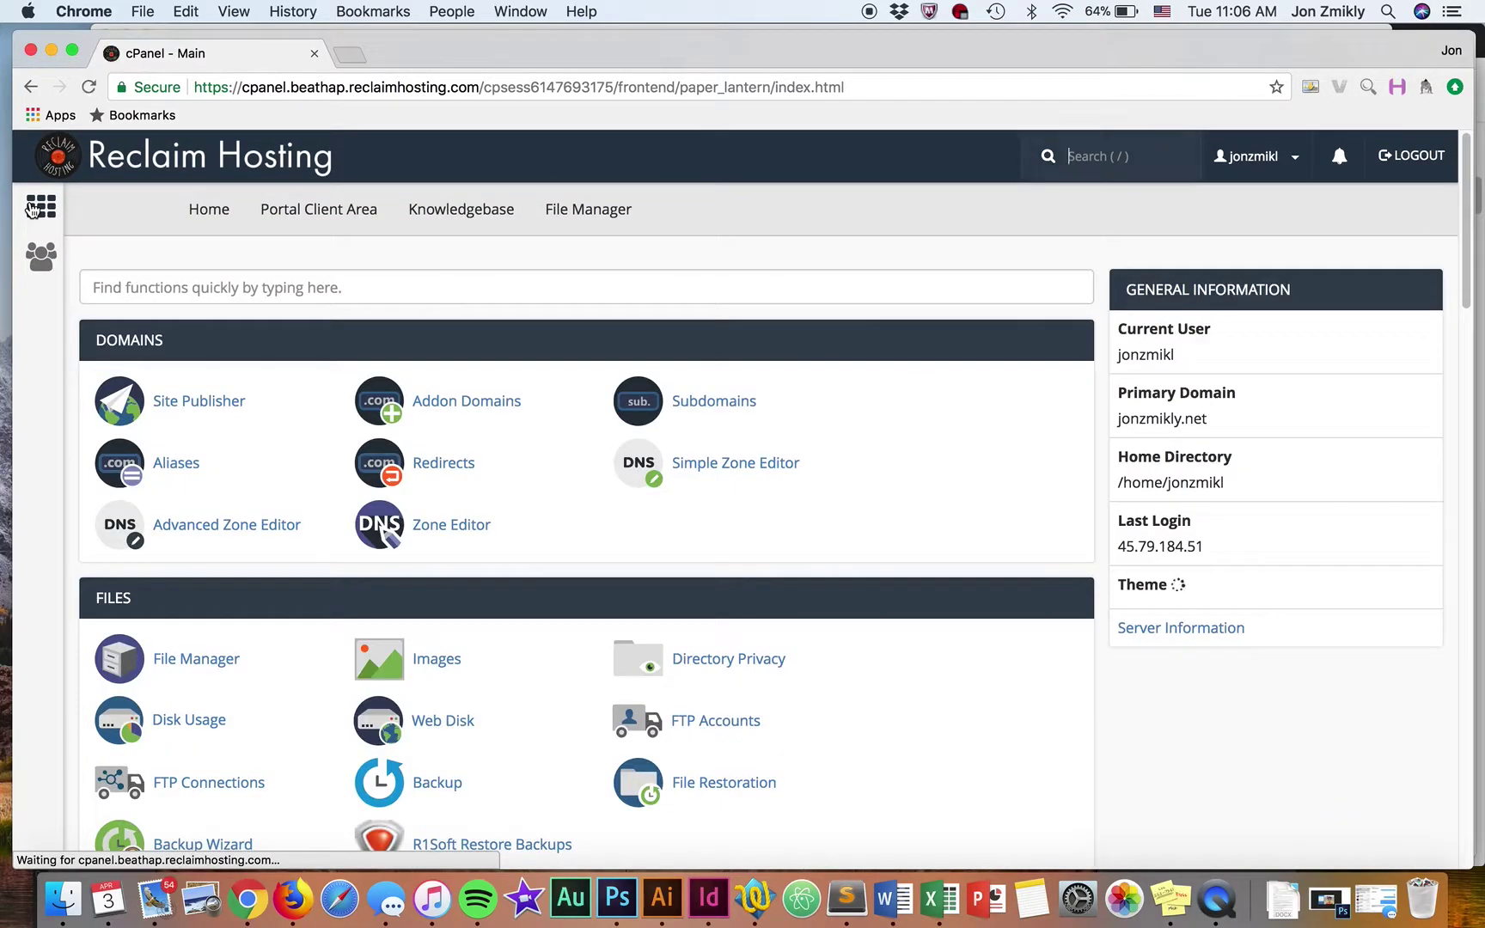
{"action": "scroll", "coordinate": [371, 513], "scroll_direction": "down", "scroll_amount": 1}
{"action": "scroll", "coordinate": [371, 513], "scroll_direction": "down", "scroll_amount": 3}
{"action": "scroll", "coordinate": [371, 513], "scroll_direction": "down", "scroll_amount": 5}
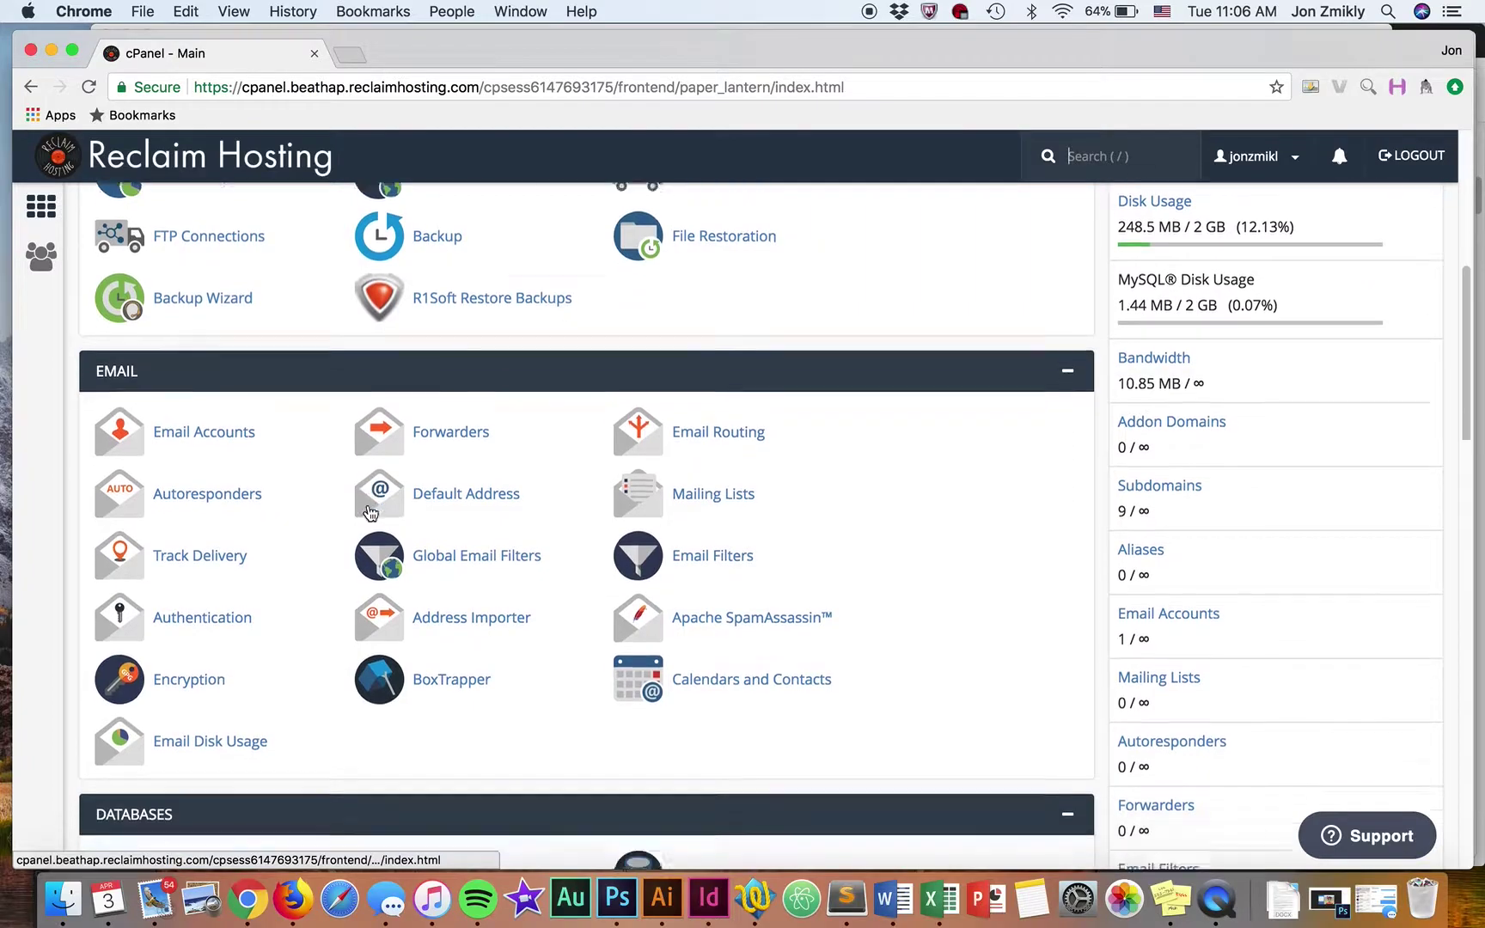
{"action": "scroll", "coordinate": [370, 513], "scroll_direction": "down", "scroll_amount": 5}
{"action": "scroll", "coordinate": [370, 513], "scroll_direction": "down", "scroll_amount": 2}
{"action": "scroll", "coordinate": [371, 513], "scroll_direction": "down", "scroll_amount": 5}
{"action": "scroll", "coordinate": [344, 507], "scroll_direction": "down", "scroll_amount": 1}
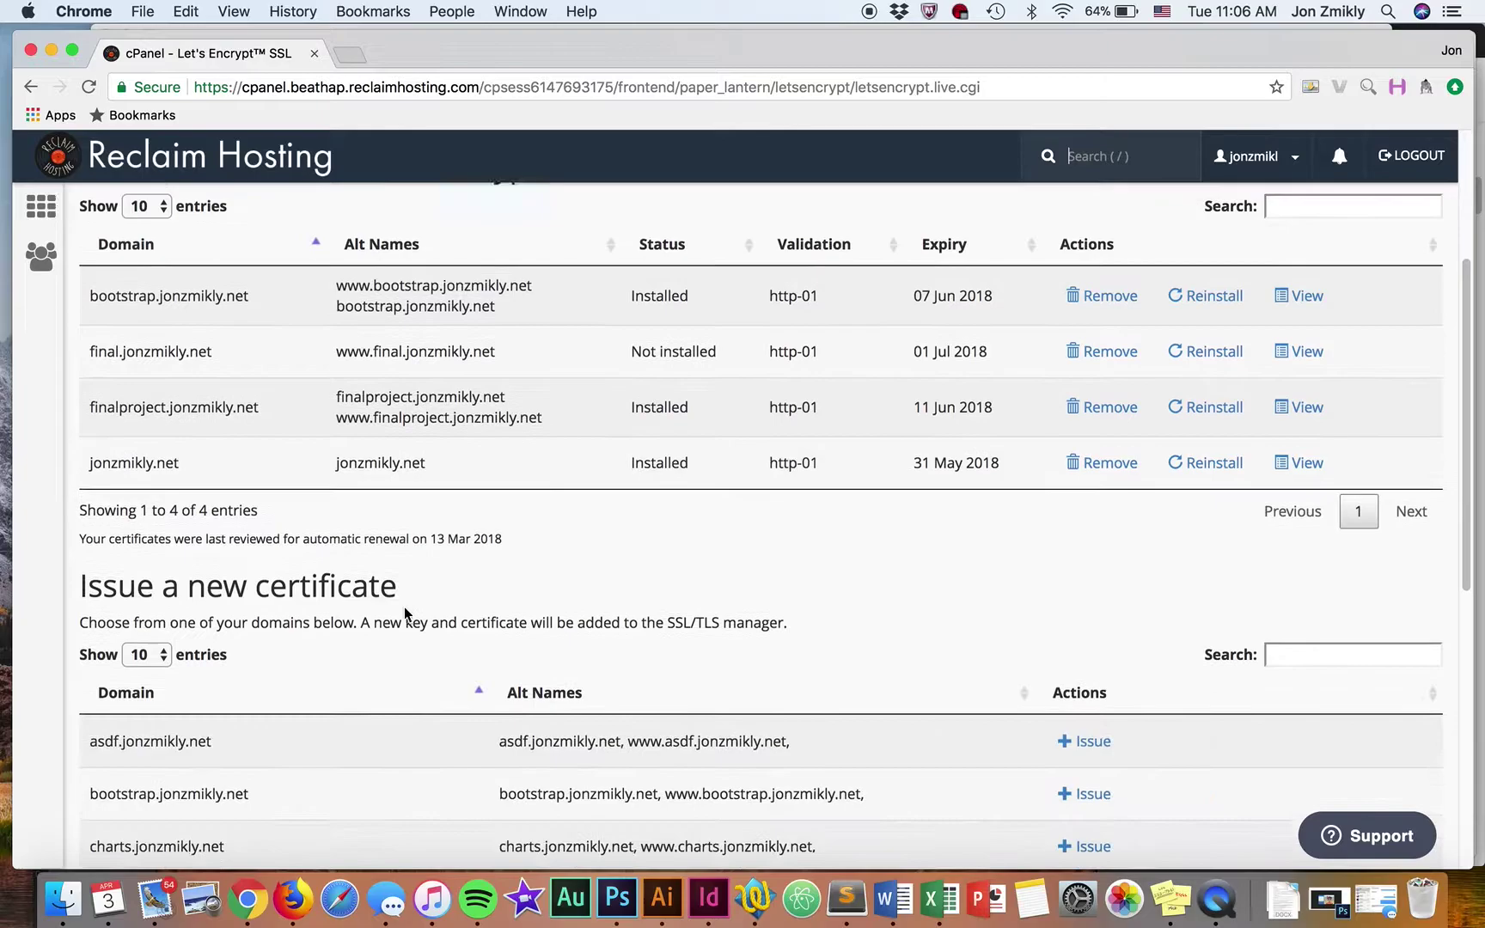
{"action": "scroll", "coordinate": [403, 612], "scroll_direction": "down", "scroll_amount": 5}
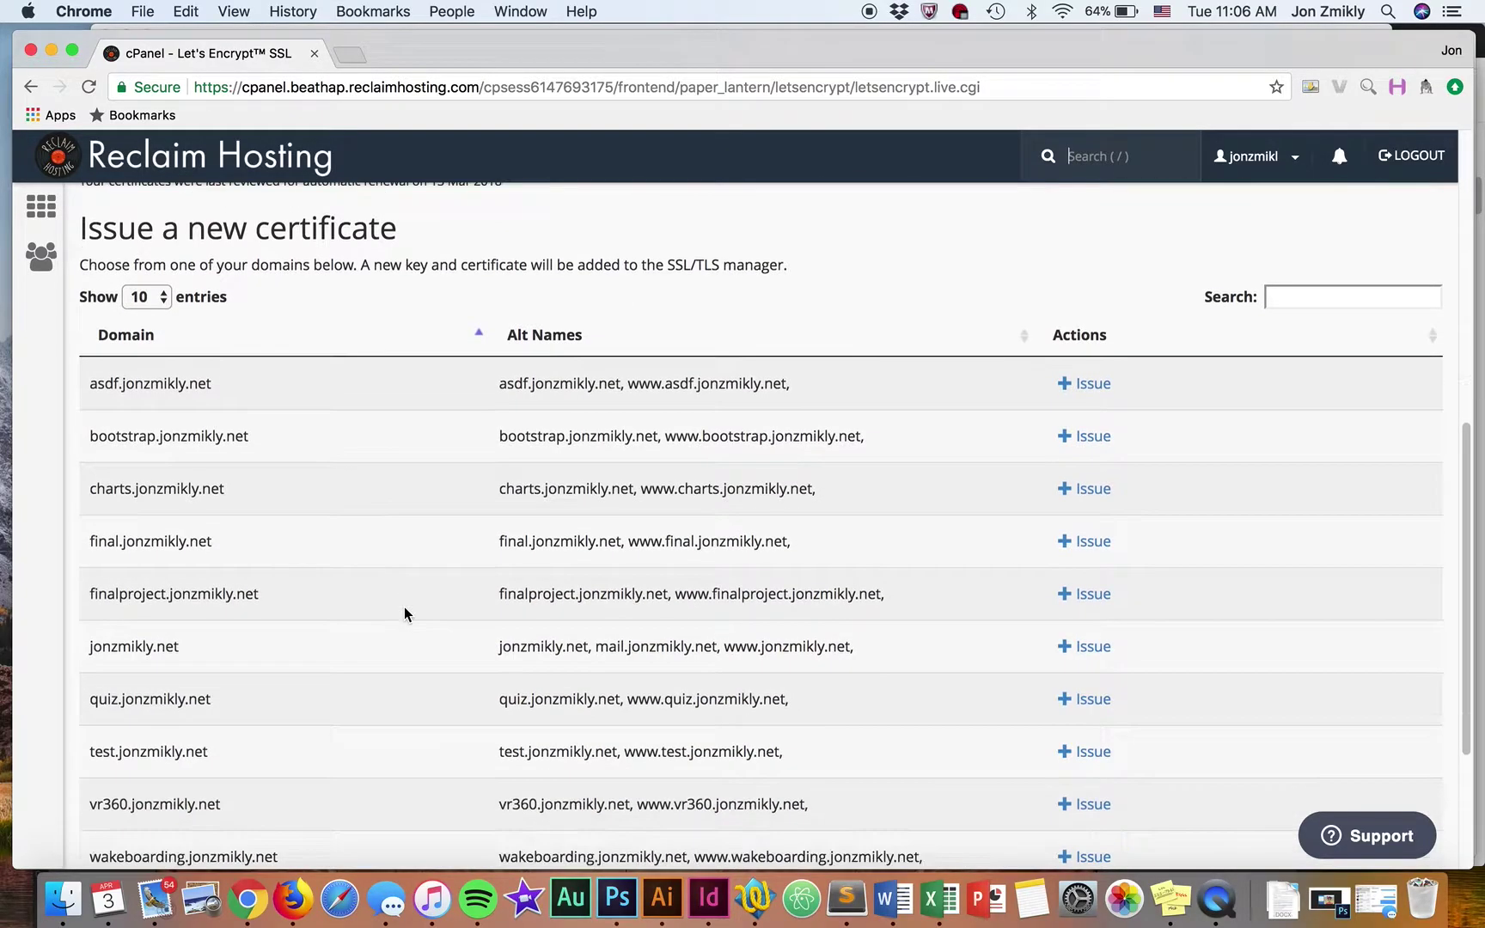
{"action": "scroll", "coordinate": [183, 669], "scroll_direction": "down", "scroll_amount": 2}
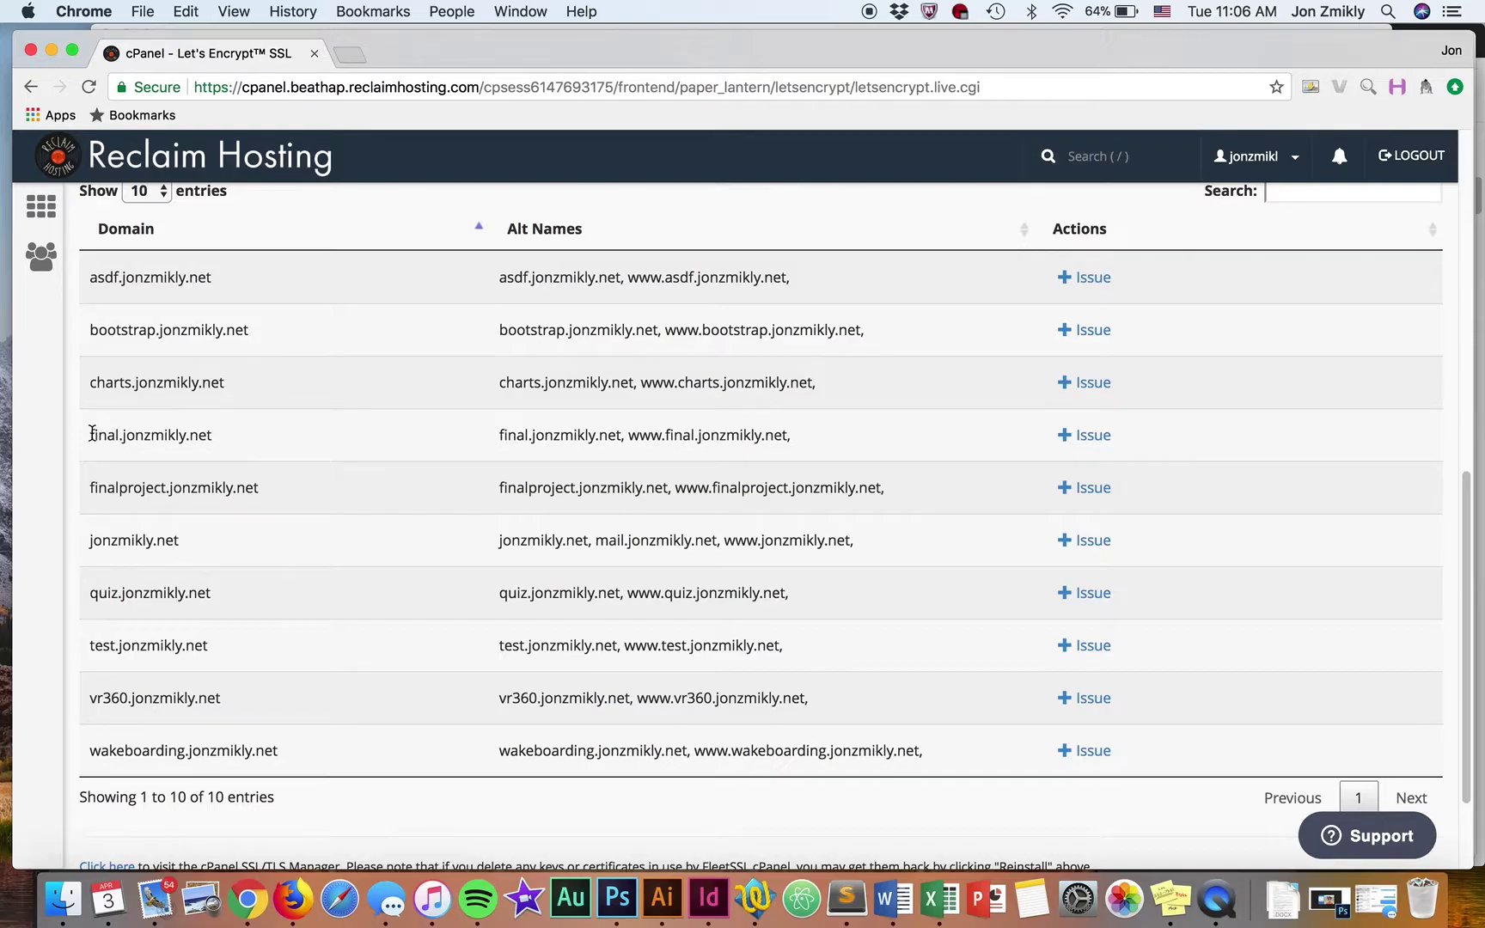
Step: Issue a Let's Encrypt certificate for final.jonzmikly.net with http-01 validation
{"action": "left_click_drag", "start_coordinate": [91, 434], "coordinate": [230, 440]}
{"action": "left_click", "coordinate": [231, 440]}
{"action": "left_click", "coordinate": [1094, 438]}
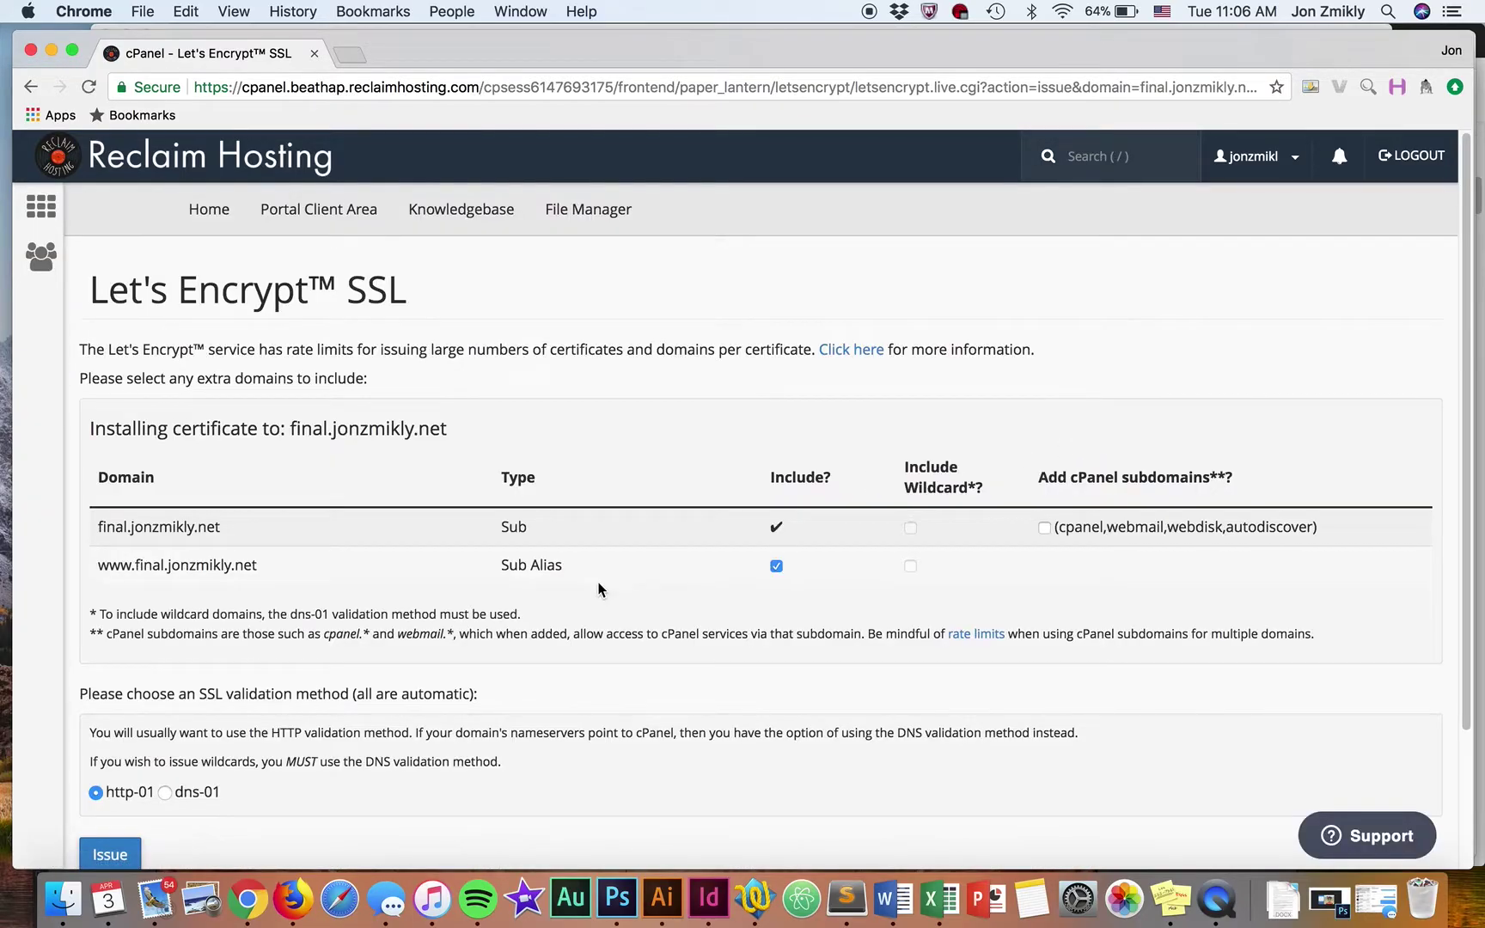
{"action": "scroll", "coordinate": [602, 591], "scroll_direction": "down", "scroll_amount": 4}
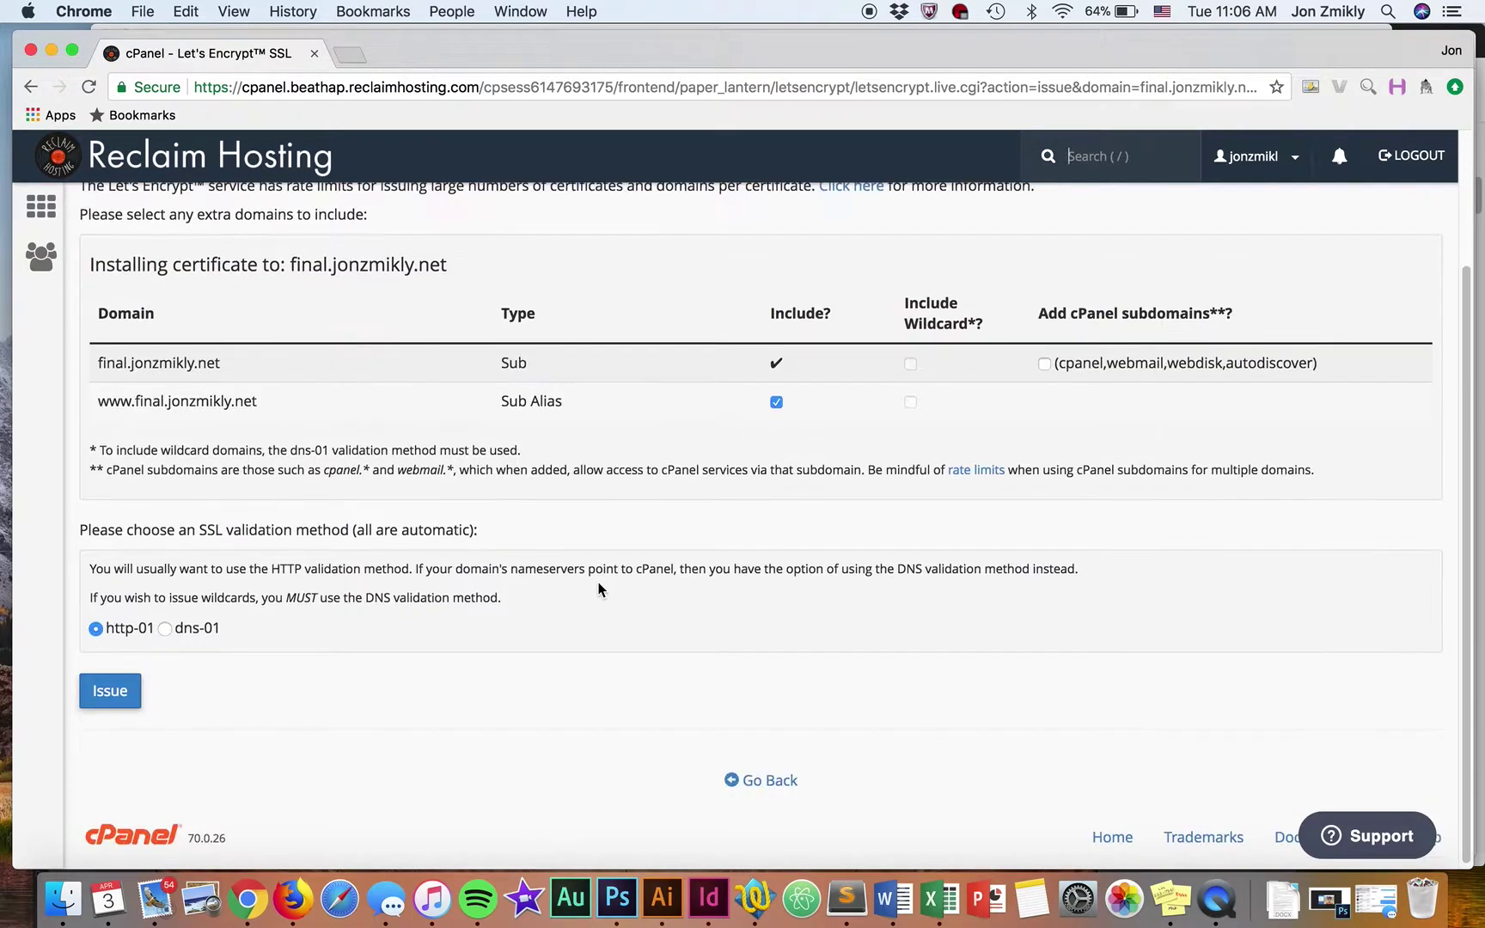
{"action": "left_click", "coordinate": [108, 694]}
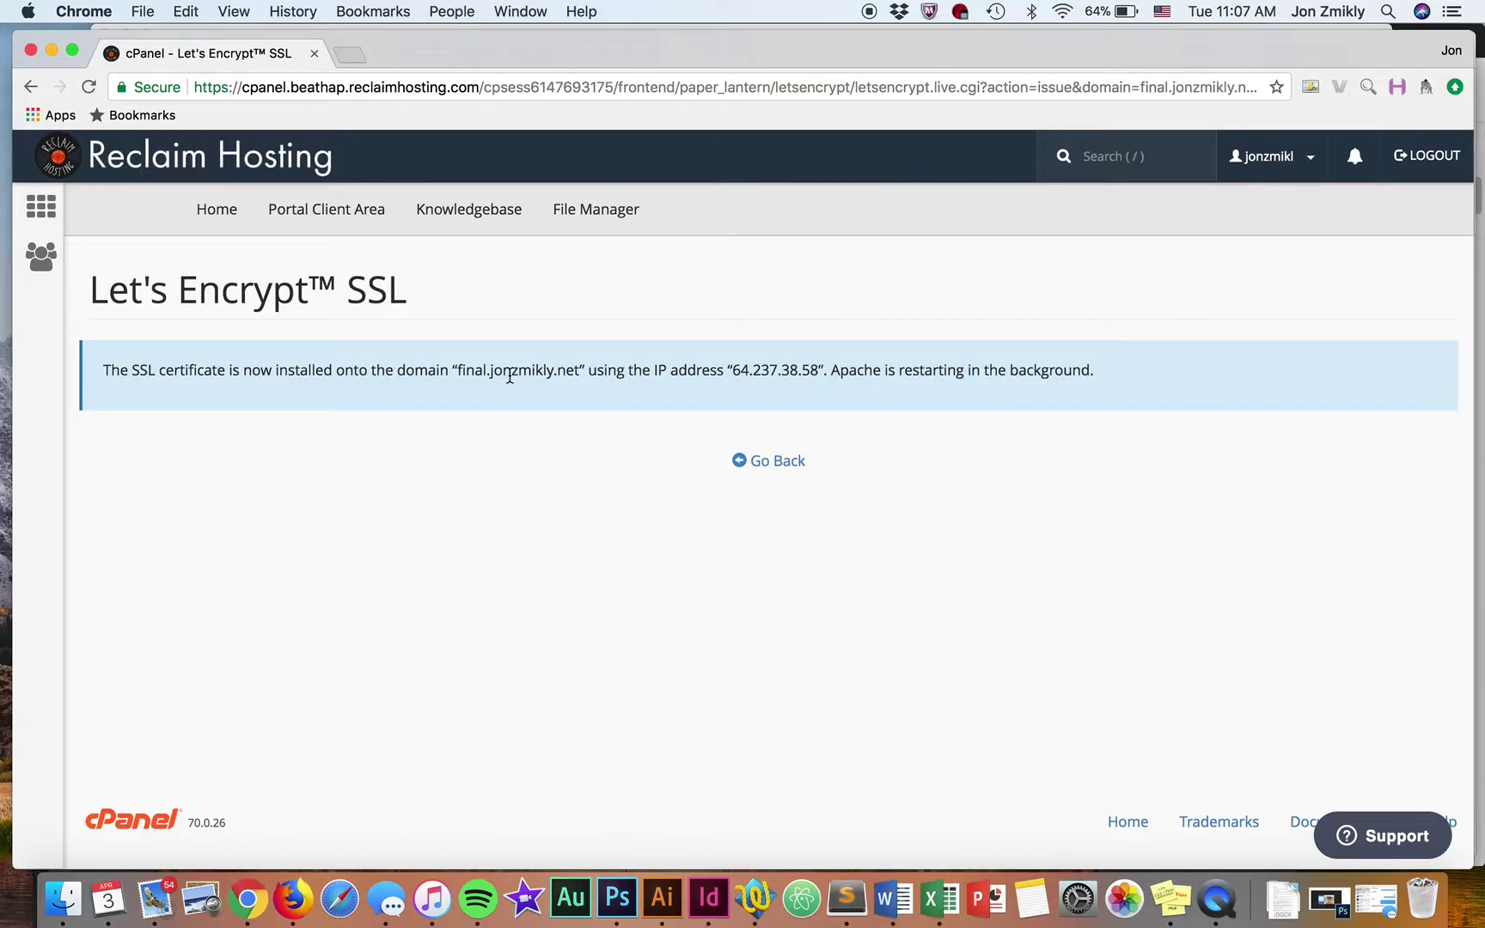
Step: Return to cPanel home and open Installatron's WordPress application page
{"action": "left_click", "coordinate": [774, 468]}
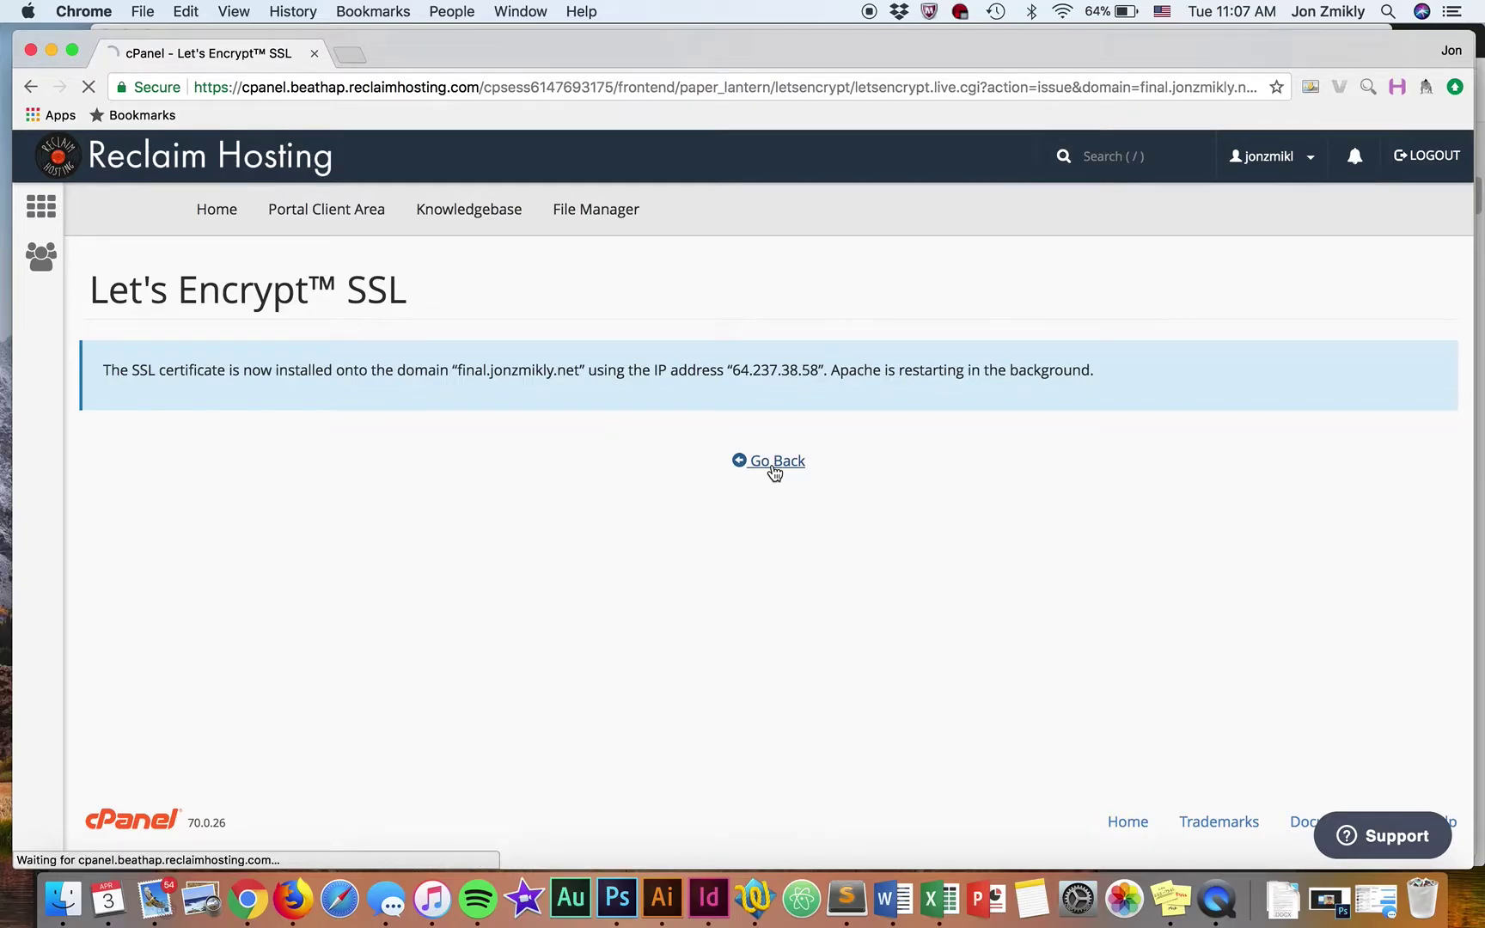
{"action": "left_click", "coordinate": [43, 210]}
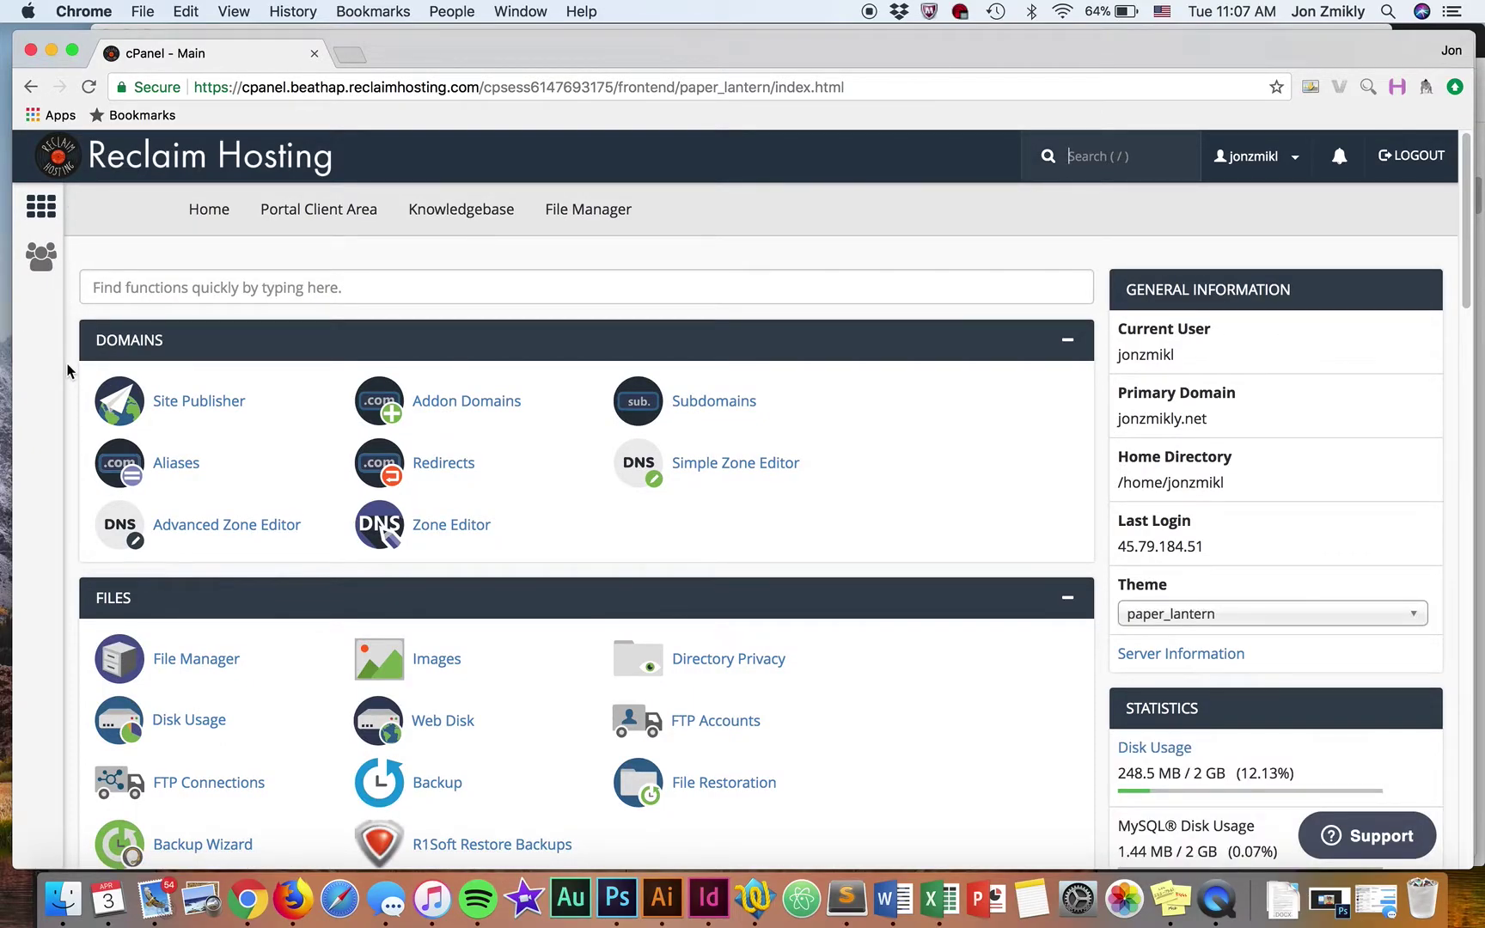
{"action": "scroll", "coordinate": [67, 370], "scroll_direction": "down", "scroll_amount": 5}
{"action": "scroll", "coordinate": [67, 370], "scroll_direction": "down", "scroll_amount": 5}
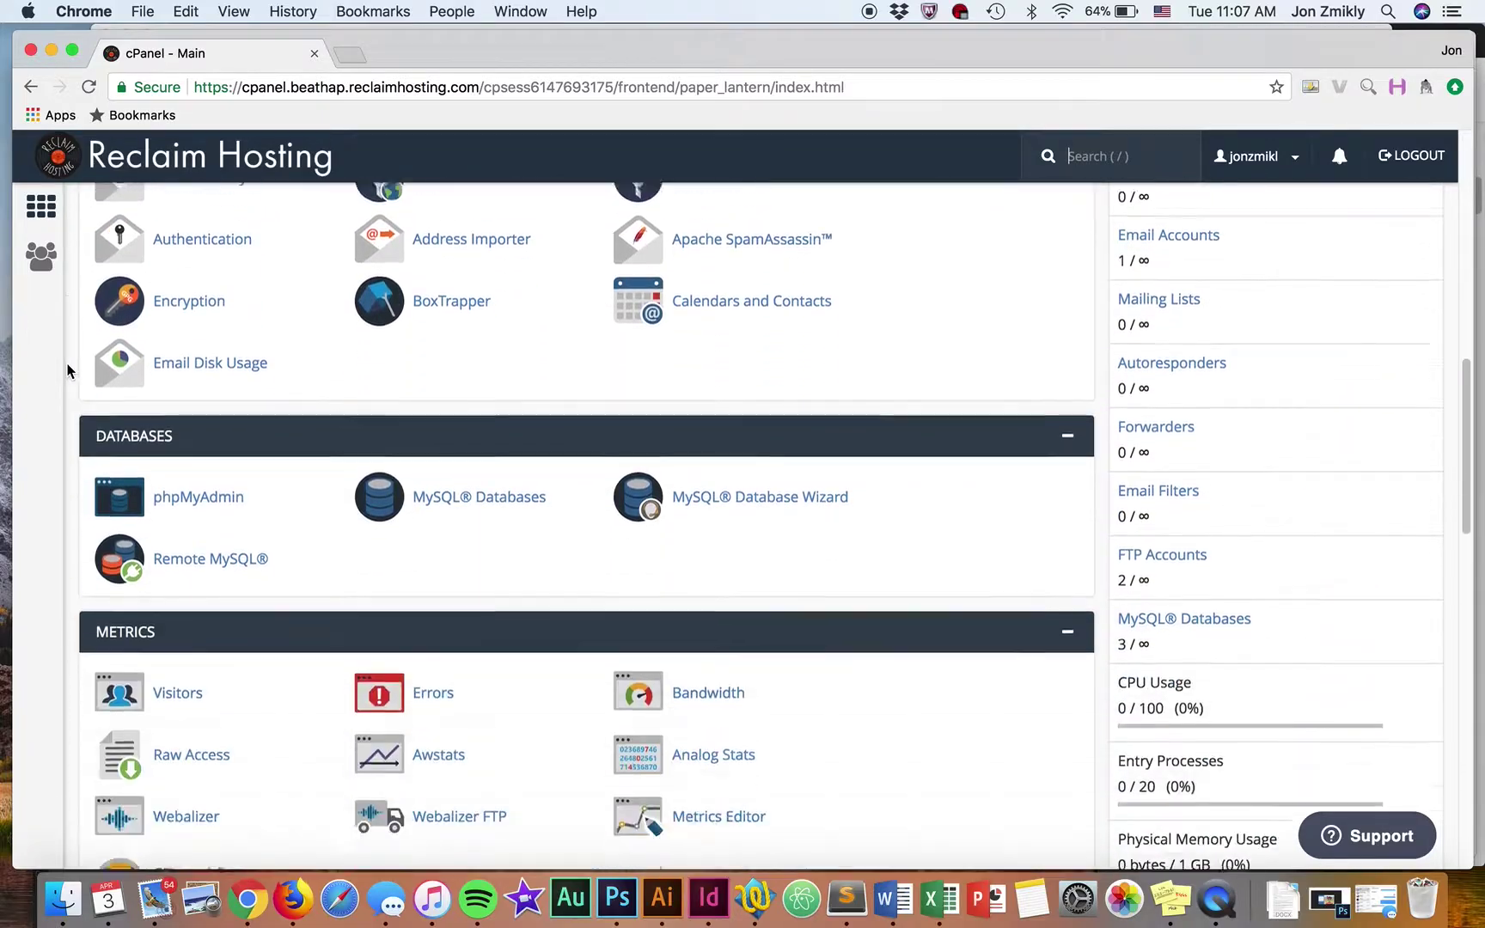
{"action": "scroll", "coordinate": [67, 370], "scroll_direction": "down", "scroll_amount": 5}
{"action": "scroll", "coordinate": [67, 370], "scroll_direction": "down", "scroll_amount": 5}
{"action": "scroll", "coordinate": [67, 370], "scroll_direction": "down", "scroll_amount": 2}
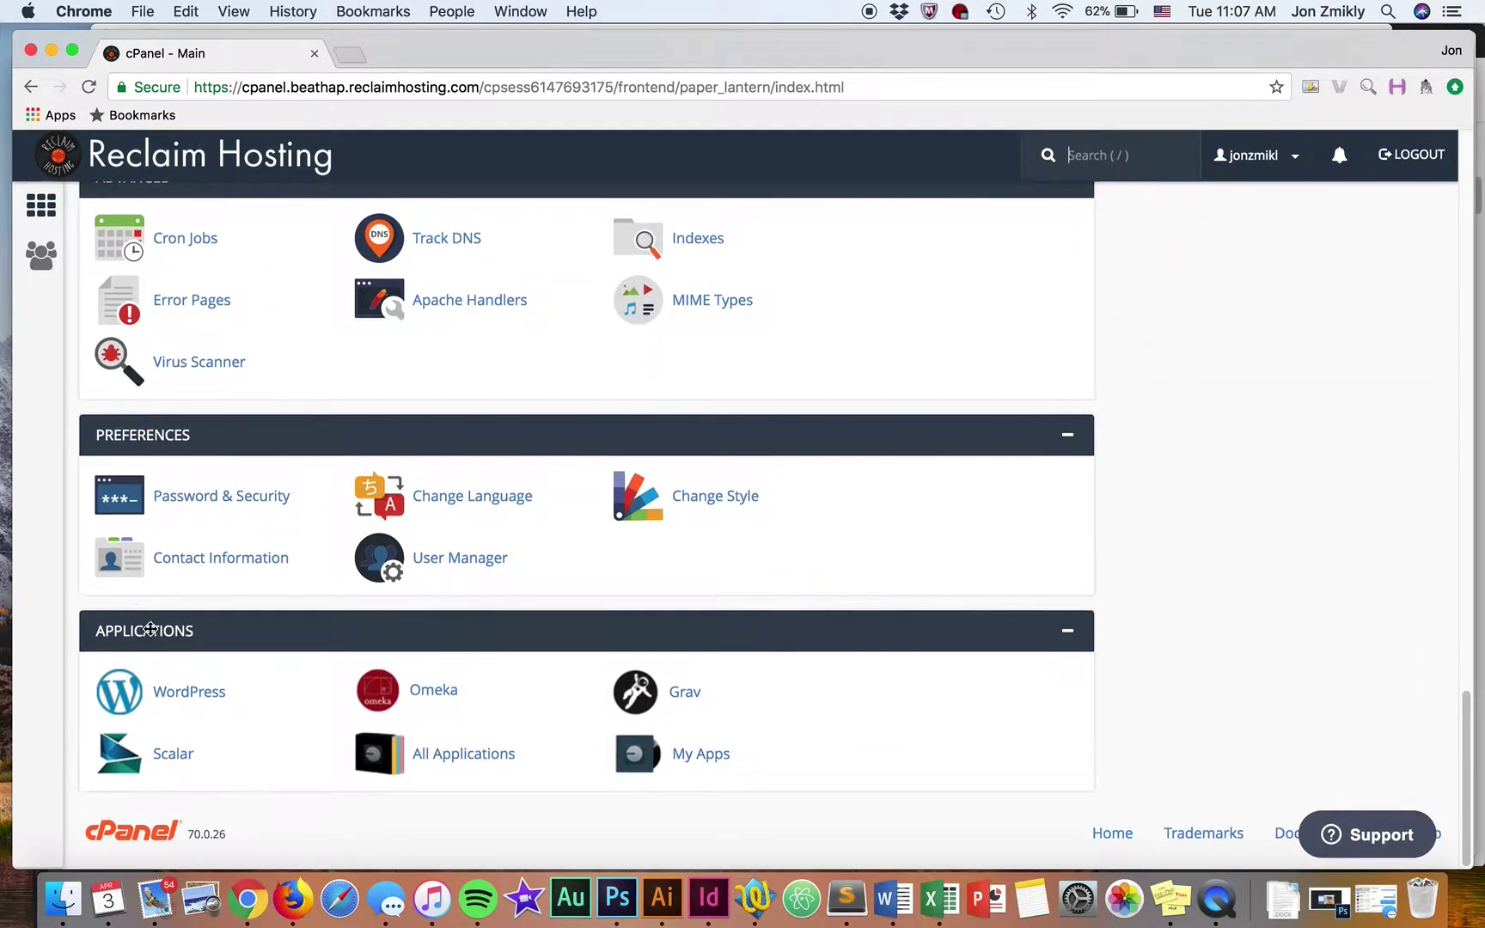
{"action": "left_click", "coordinate": [189, 701]}
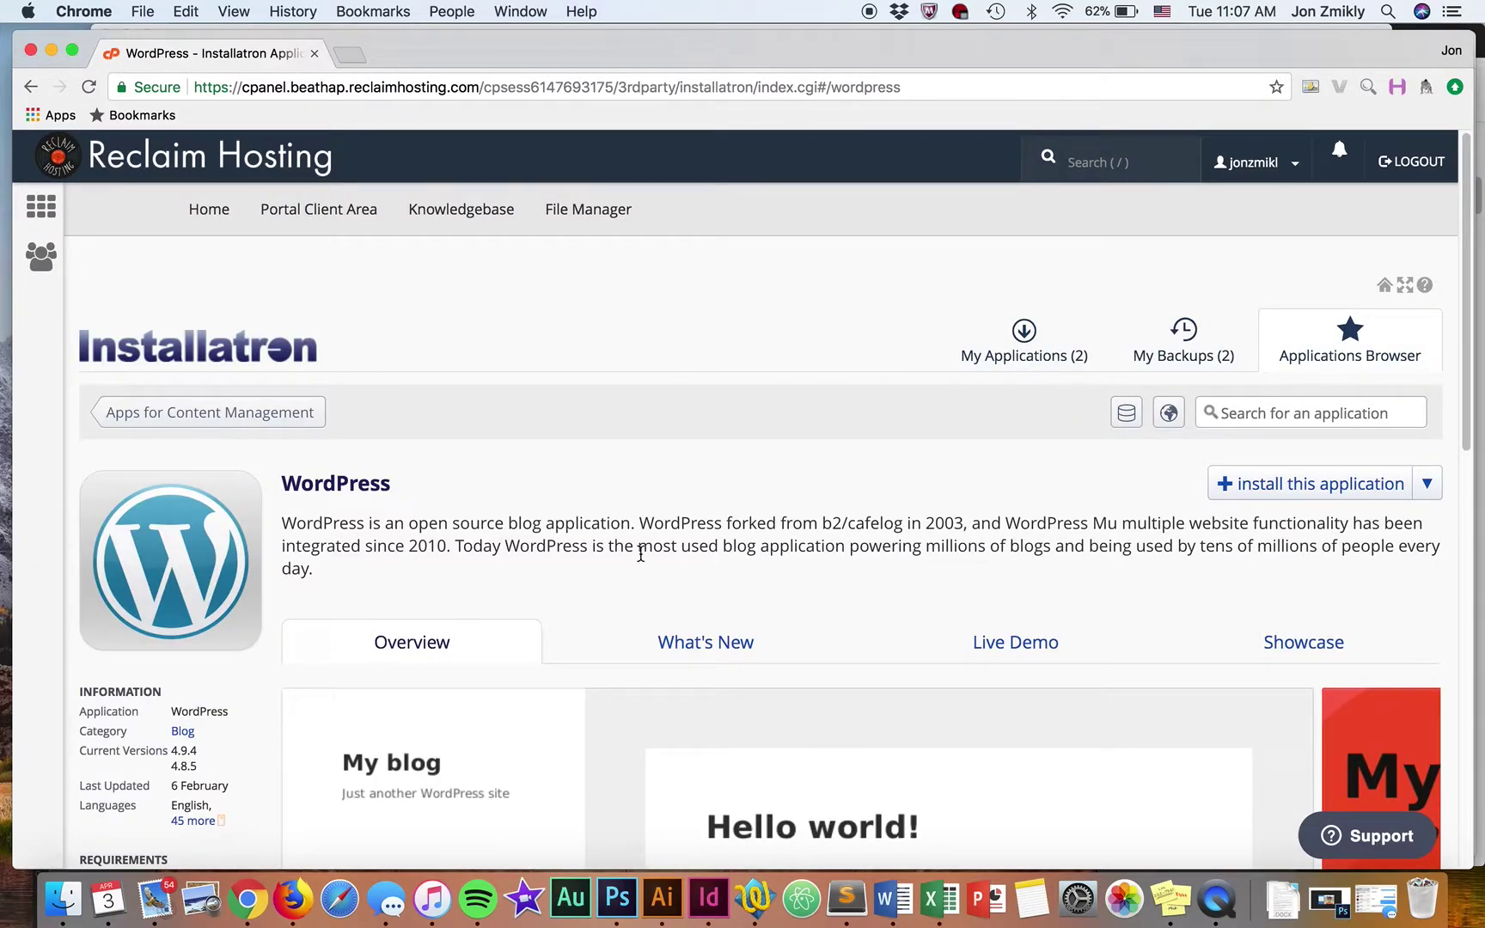
{"action": "scroll", "coordinate": [594, 583], "scroll_direction": "down", "scroll_amount": 1}
{"action": "scroll", "coordinate": [594, 582], "scroll_direction": "down", "scroll_amount": 3}
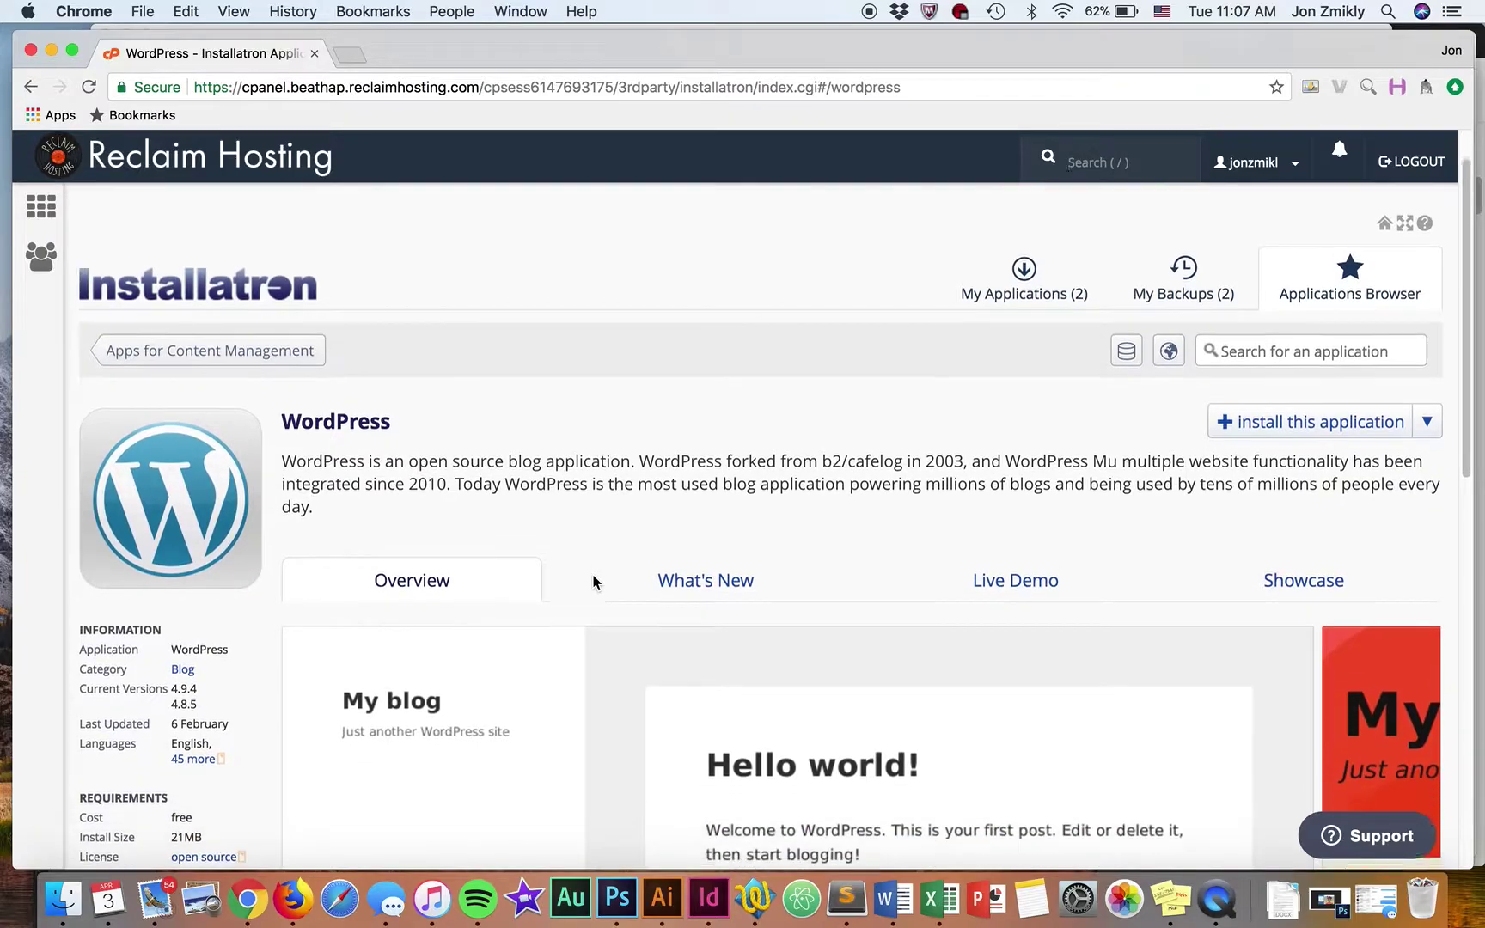
{"action": "scroll", "coordinate": [595, 582], "scroll_direction": "down", "scroll_amount": 1}
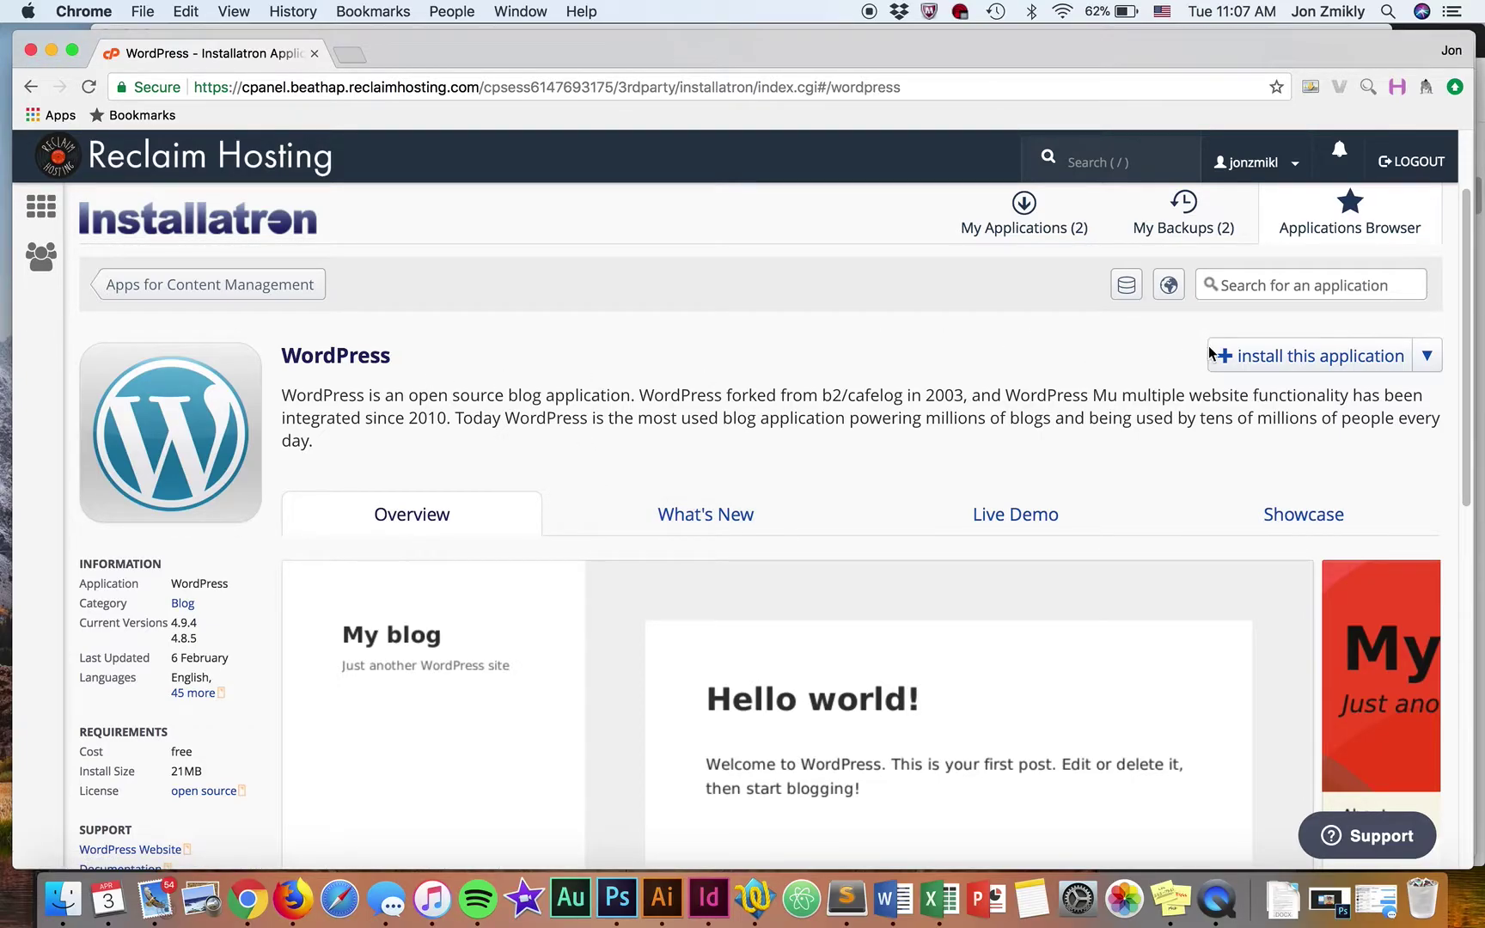
{"action": "left_click", "coordinate": [1276, 362]}
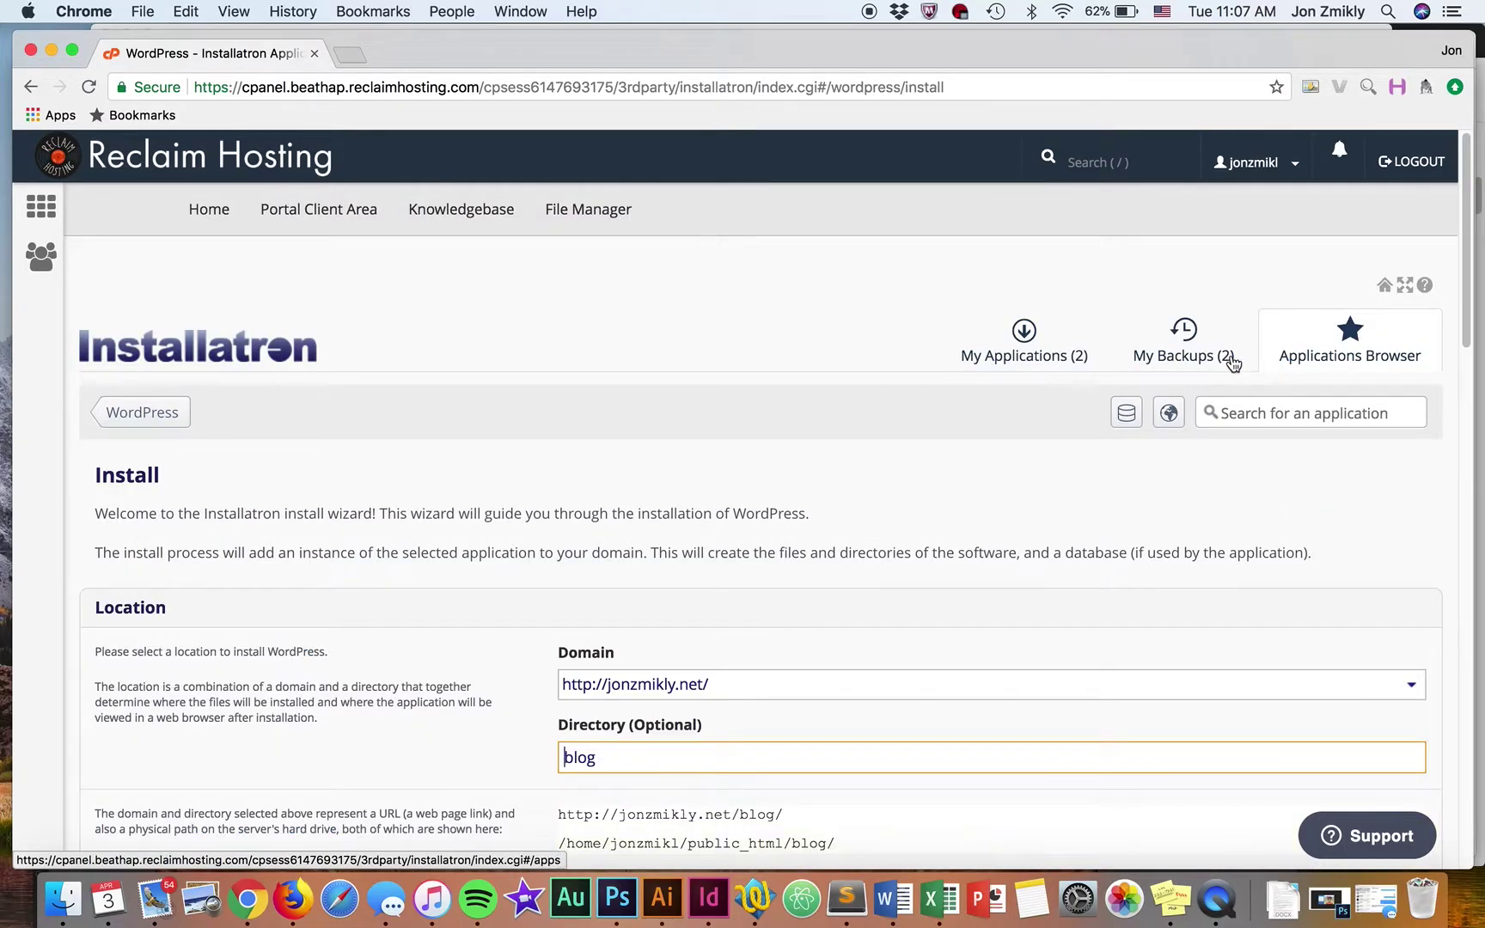
{"action": "scroll", "coordinate": [735, 448], "scroll_direction": "down", "scroll_amount": 1}
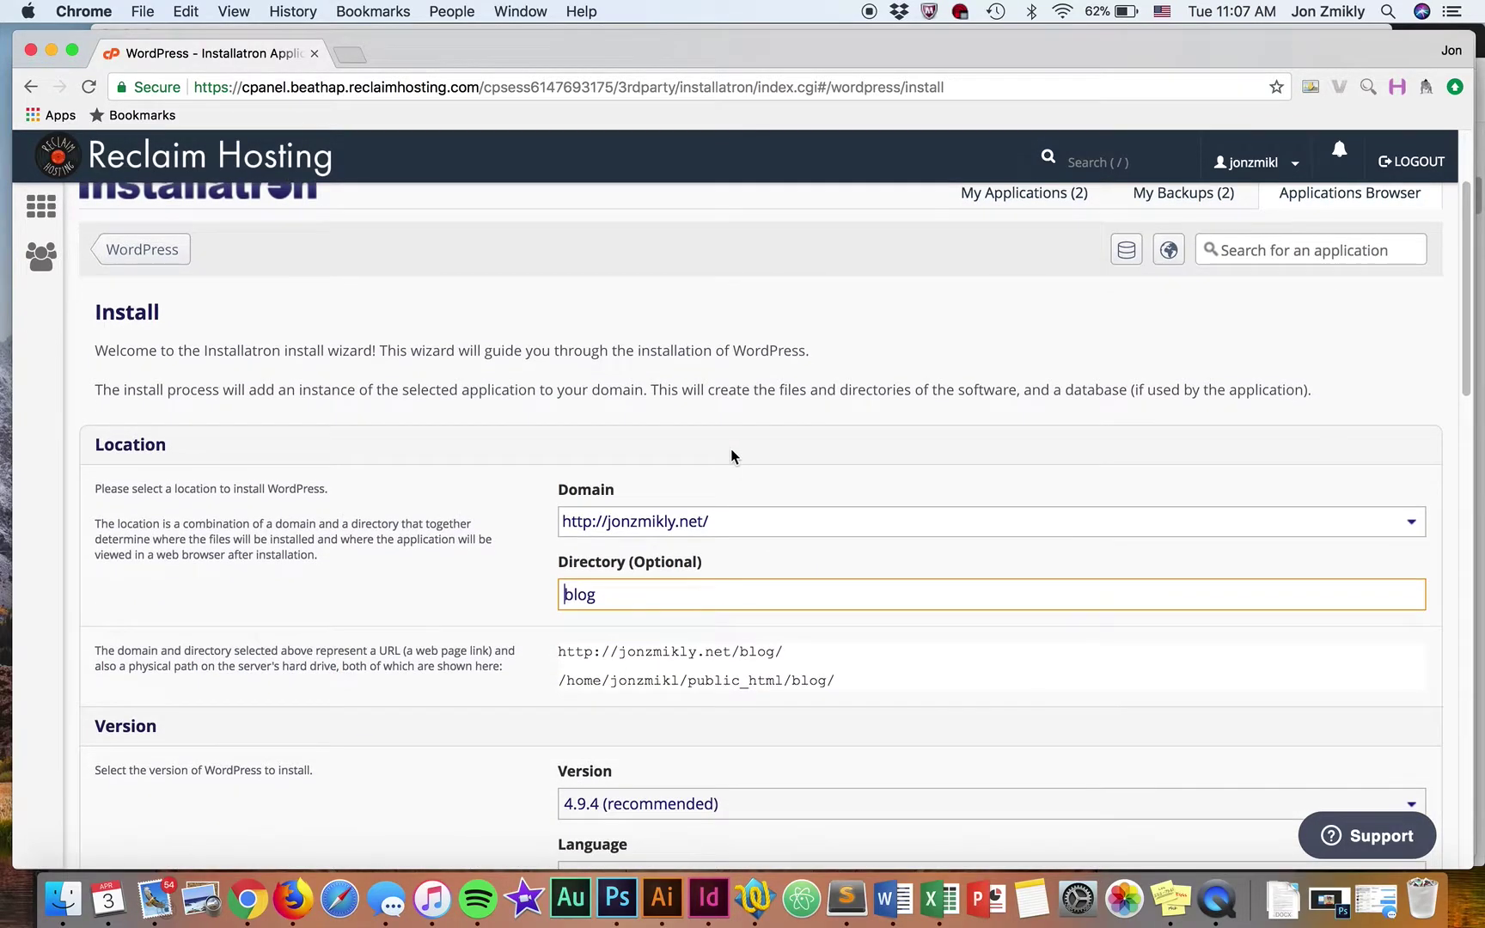
{"action": "left_click", "coordinate": [607, 524]}
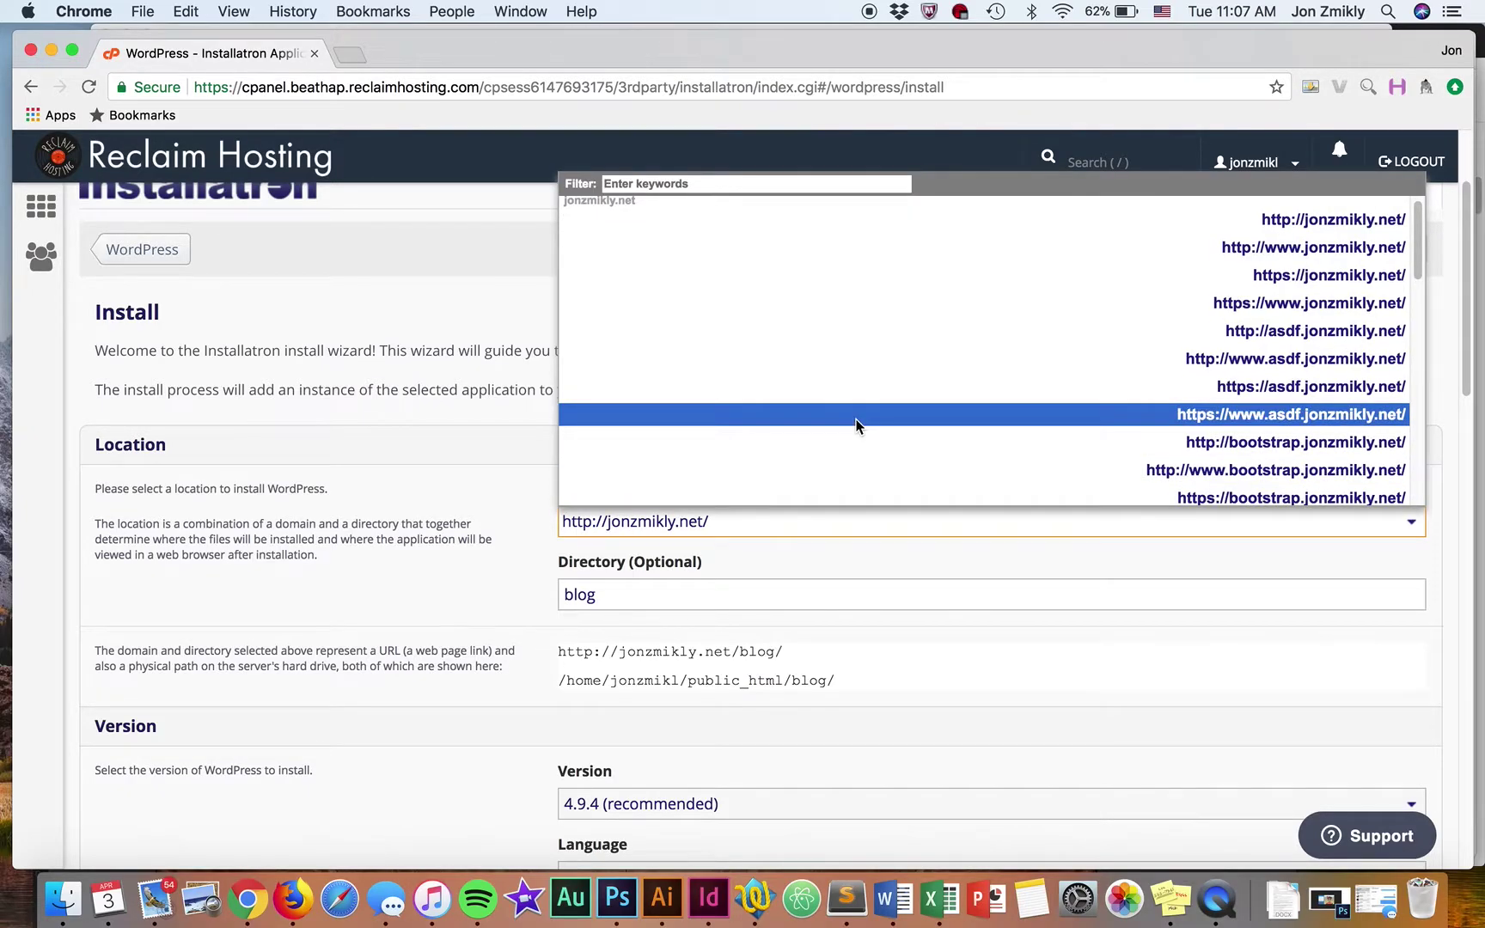
{"action": "scroll", "coordinate": [855, 425], "scroll_direction": "down", "scroll_amount": 3}
{"action": "scroll", "coordinate": [855, 425], "scroll_direction": "down", "scroll_amount": 2}
{"action": "scroll", "coordinate": [855, 424], "scroll_direction": "down", "scroll_amount": 3}
{"action": "scroll", "coordinate": [856, 425], "scroll_direction": "down", "scroll_amount": 1}
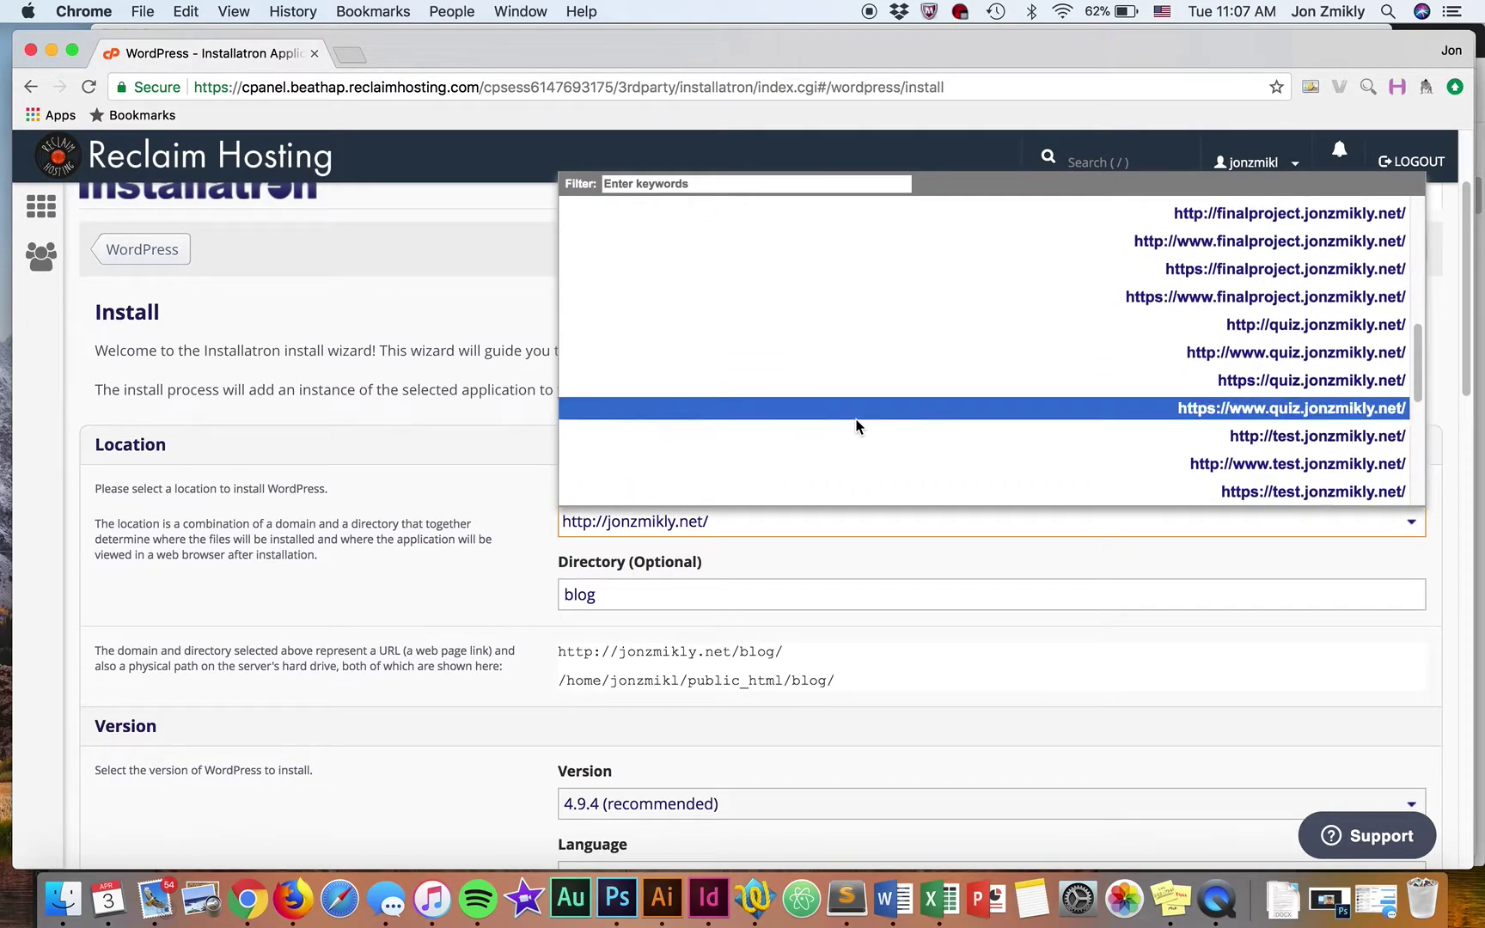
{"action": "scroll", "coordinate": [856, 424], "scroll_direction": "down", "scroll_amount": 4}
{"action": "scroll", "coordinate": [856, 425], "scroll_direction": "down", "scroll_amount": 2}
{"action": "scroll", "coordinate": [856, 424], "scroll_direction": "down", "scroll_amount": 1}
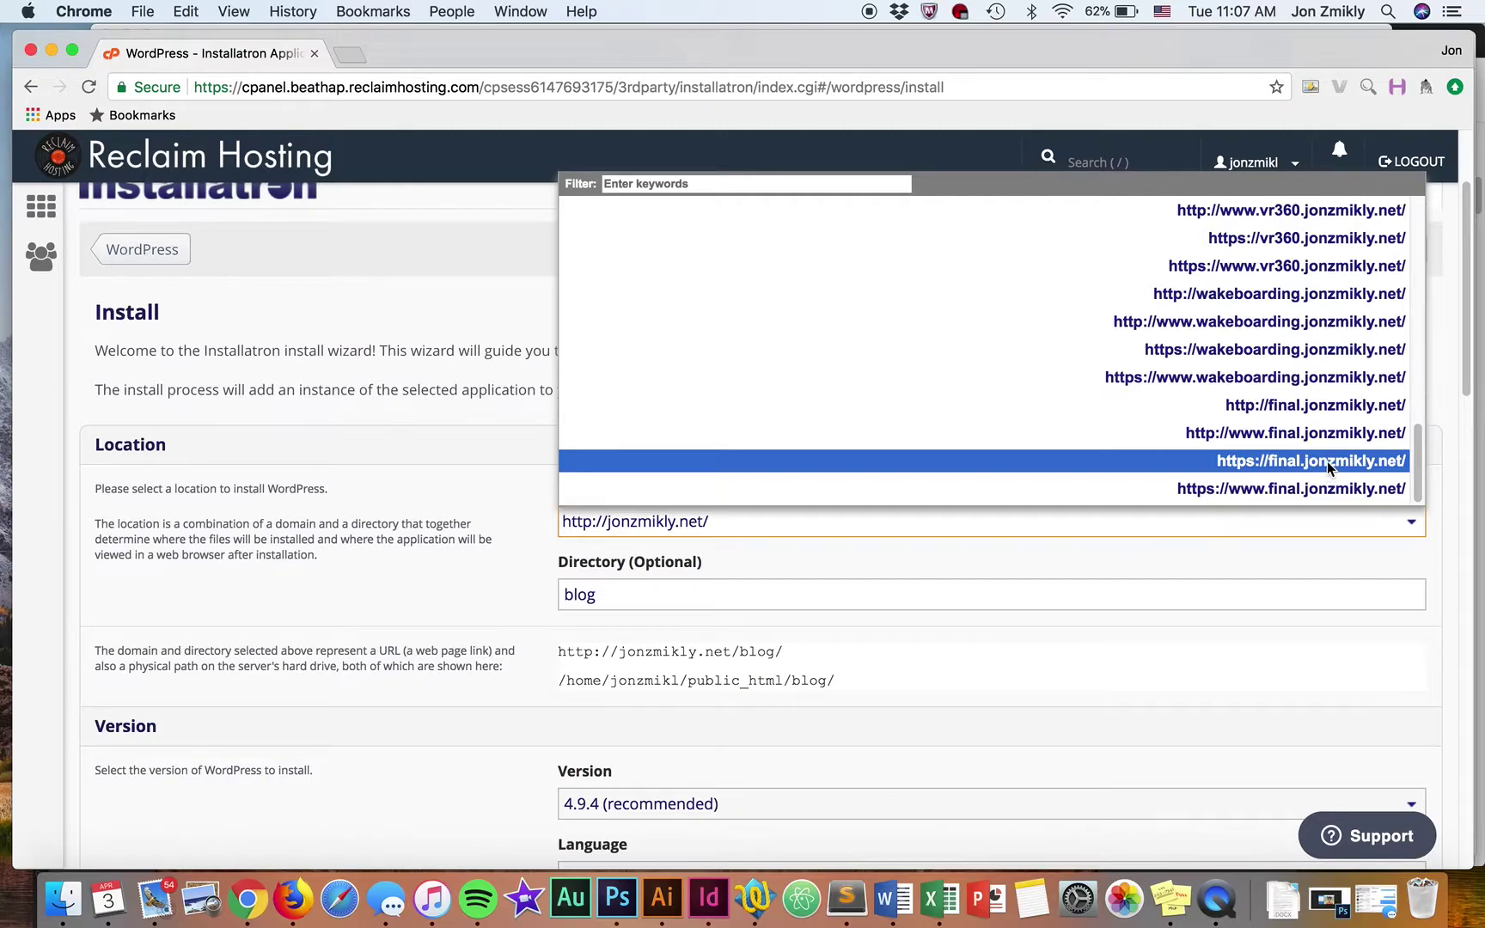
{"action": "scroll", "coordinate": [1326, 461], "scroll_direction": "up", "scroll_amount": 15}
{"action": "scroll", "coordinate": [1326, 462], "scroll_direction": "up", "scroll_amount": 5}
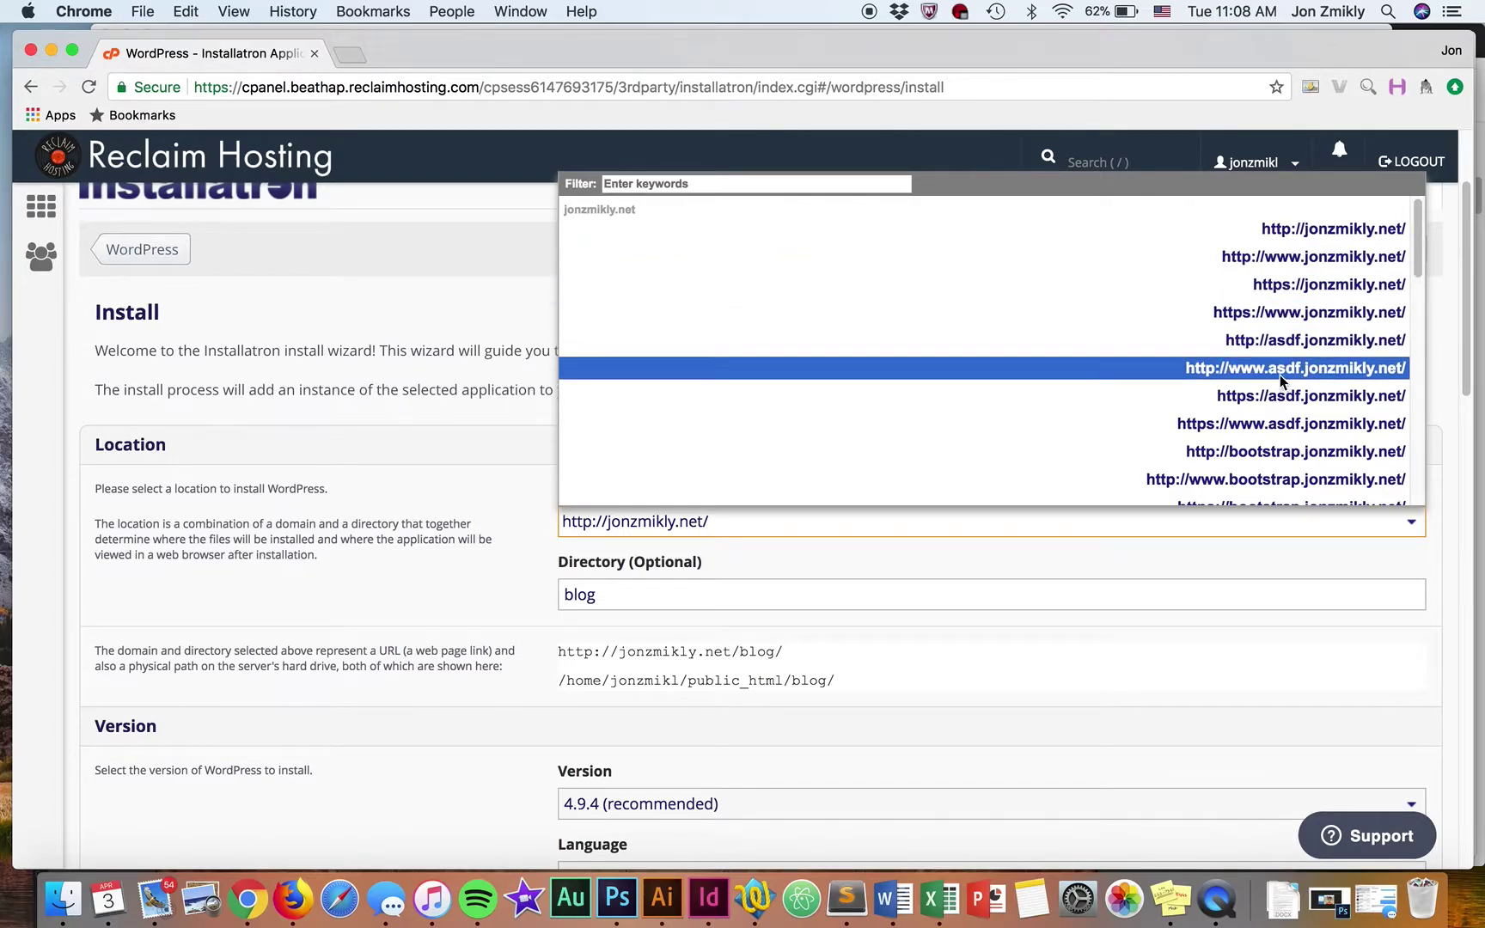
{"action": "scroll", "coordinate": [1273, 289], "scroll_direction": "down", "scroll_amount": 10}
{"action": "scroll", "coordinate": [1272, 292], "scroll_direction": "down", "scroll_amount": 3}
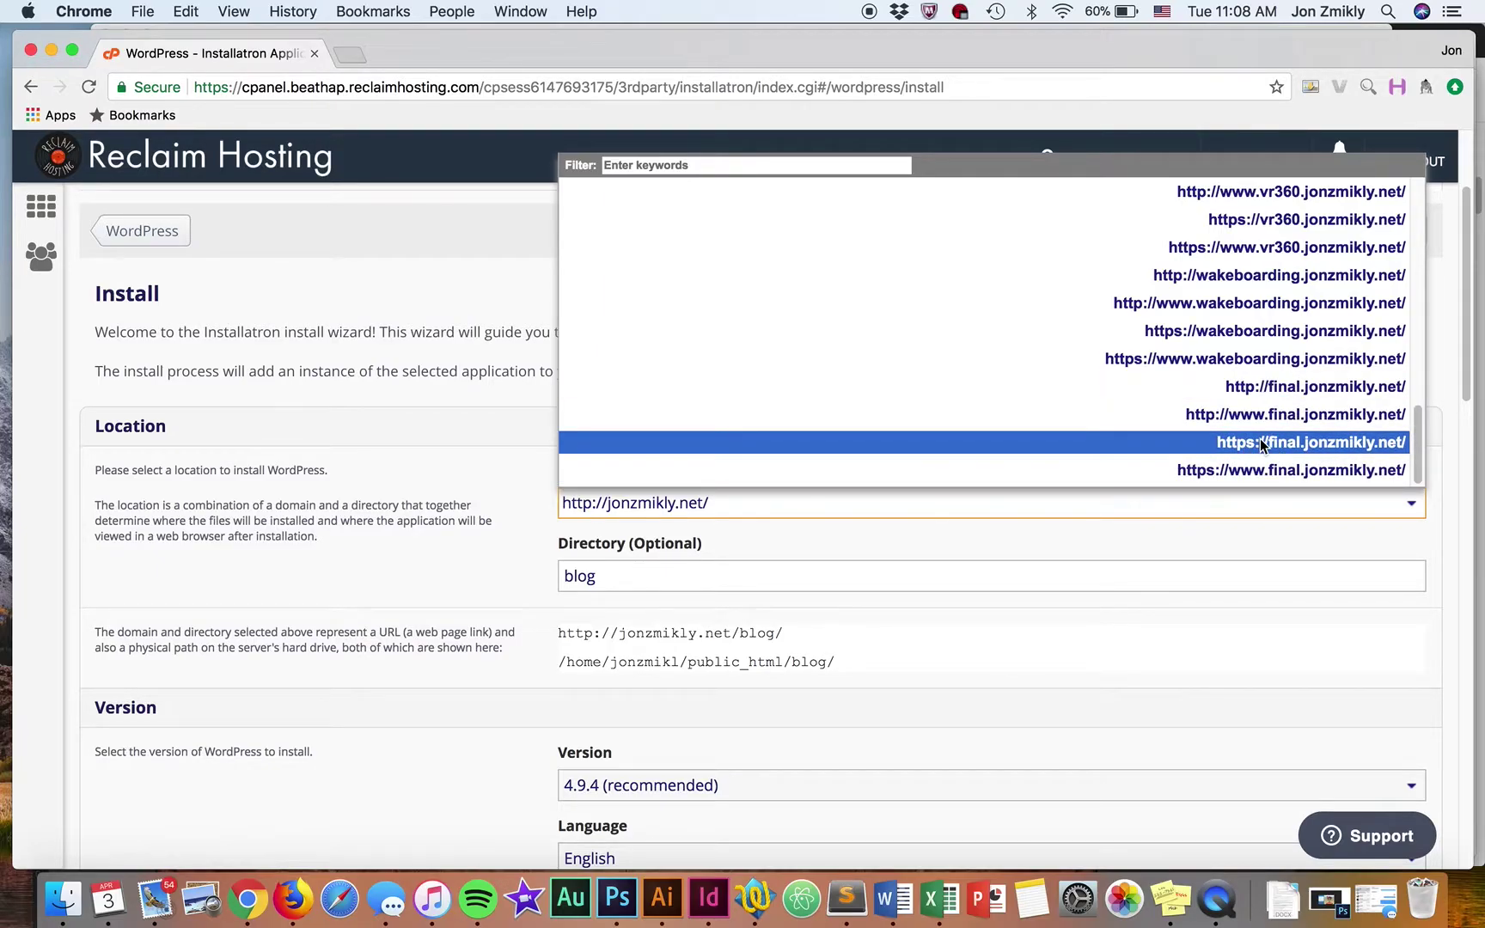
{"action": "left_click", "coordinate": [1265, 444]}
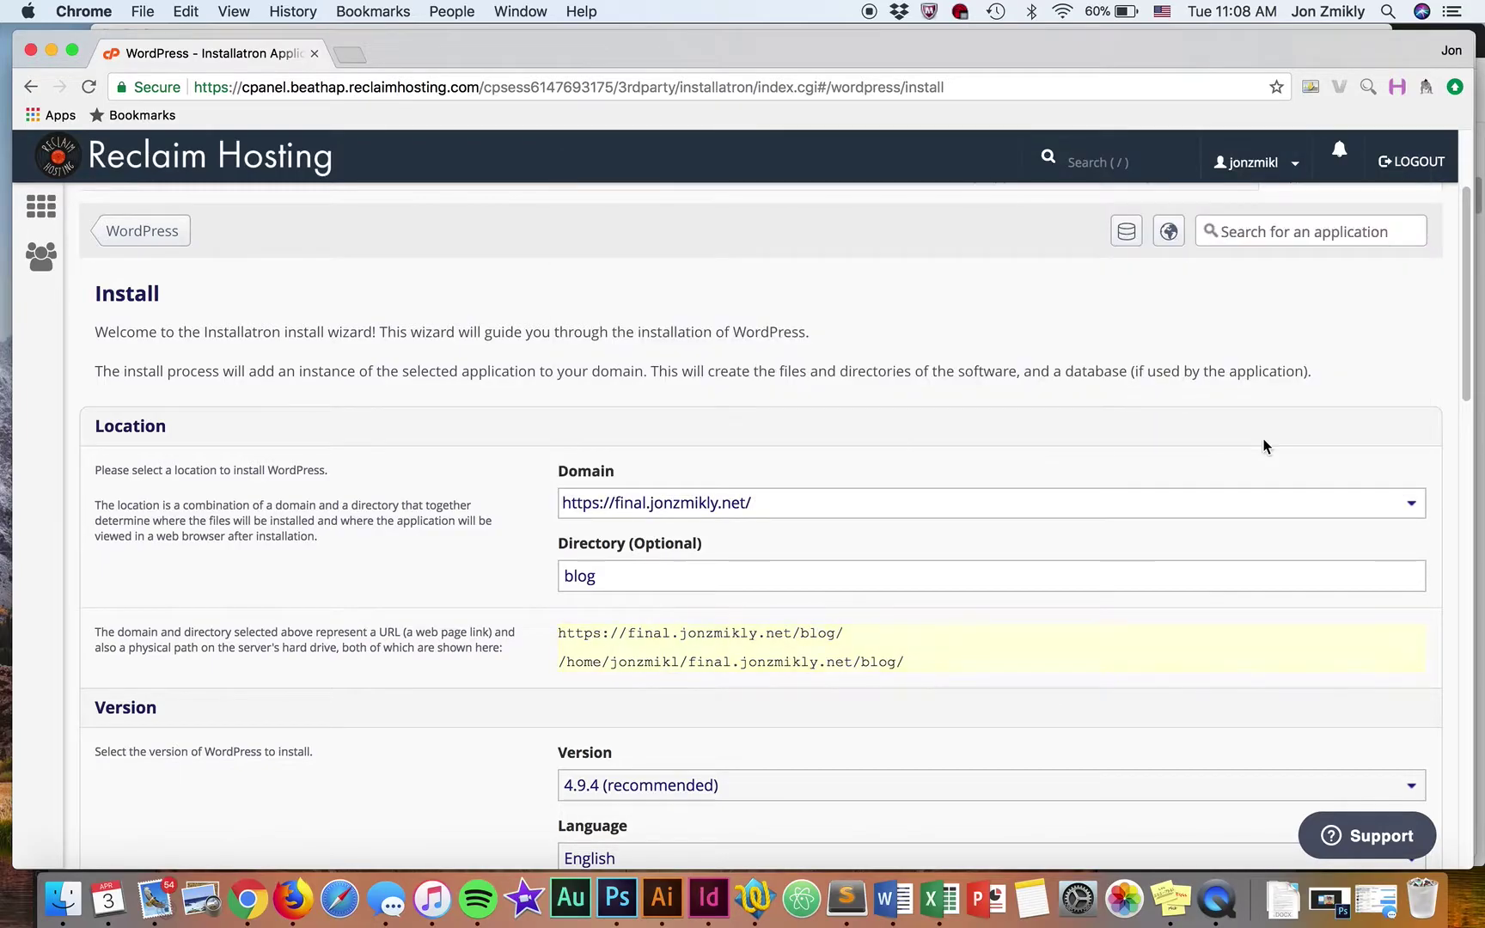
Step: Clear 'blog' from the Directory field so WordPress installs at the subdomain root
{"action": "left_click_drag", "start_coordinate": [619, 578], "coordinate": [543, 586]}
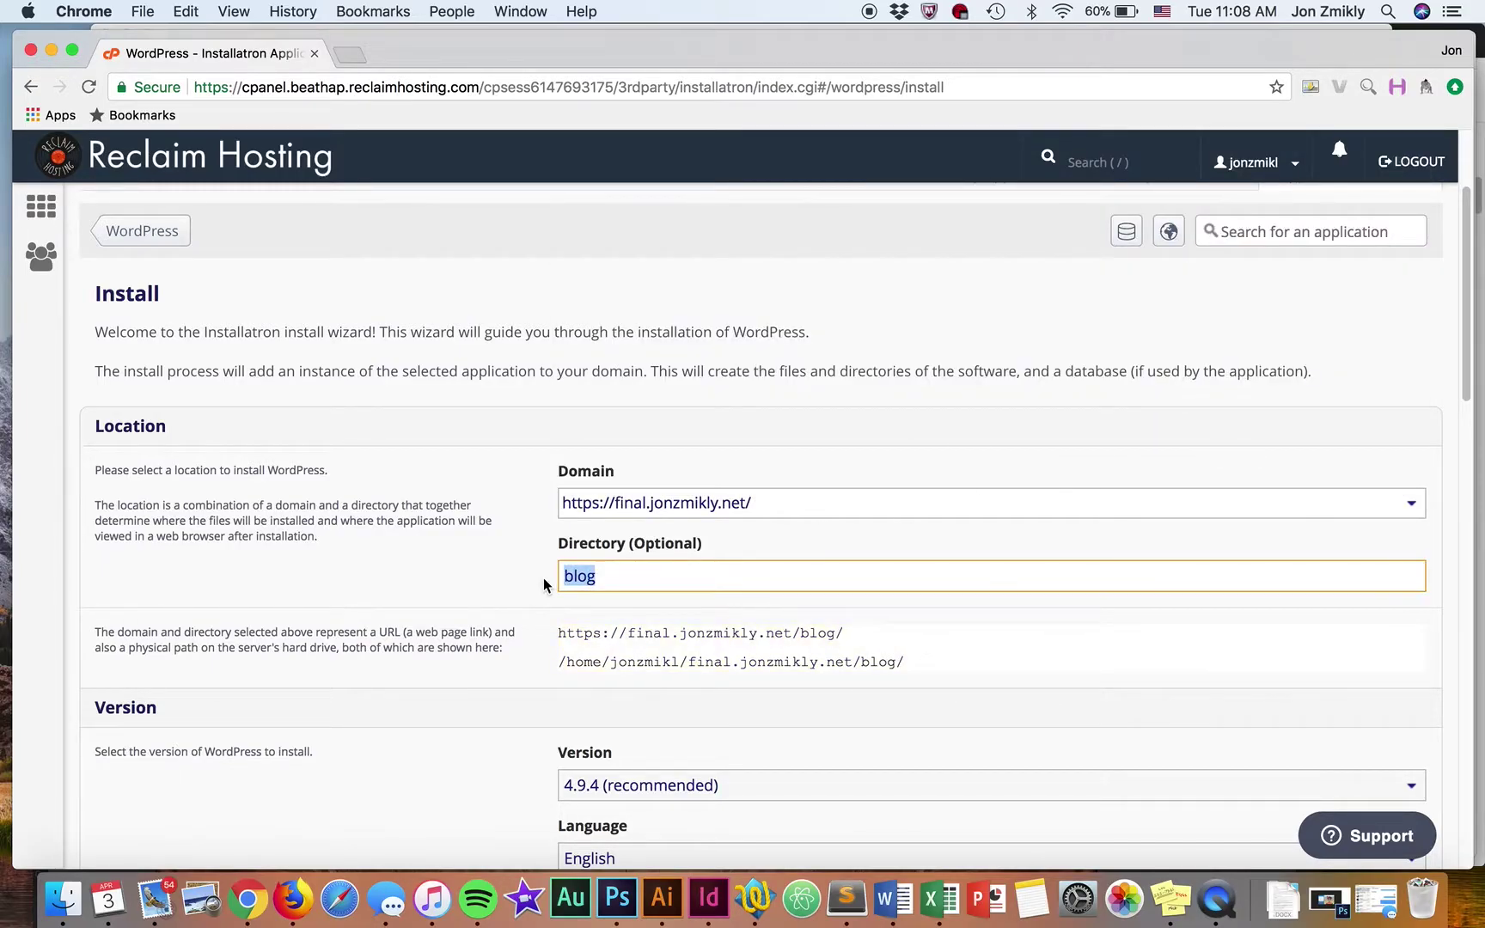
{"action": "key", "text": "BackSpace"}
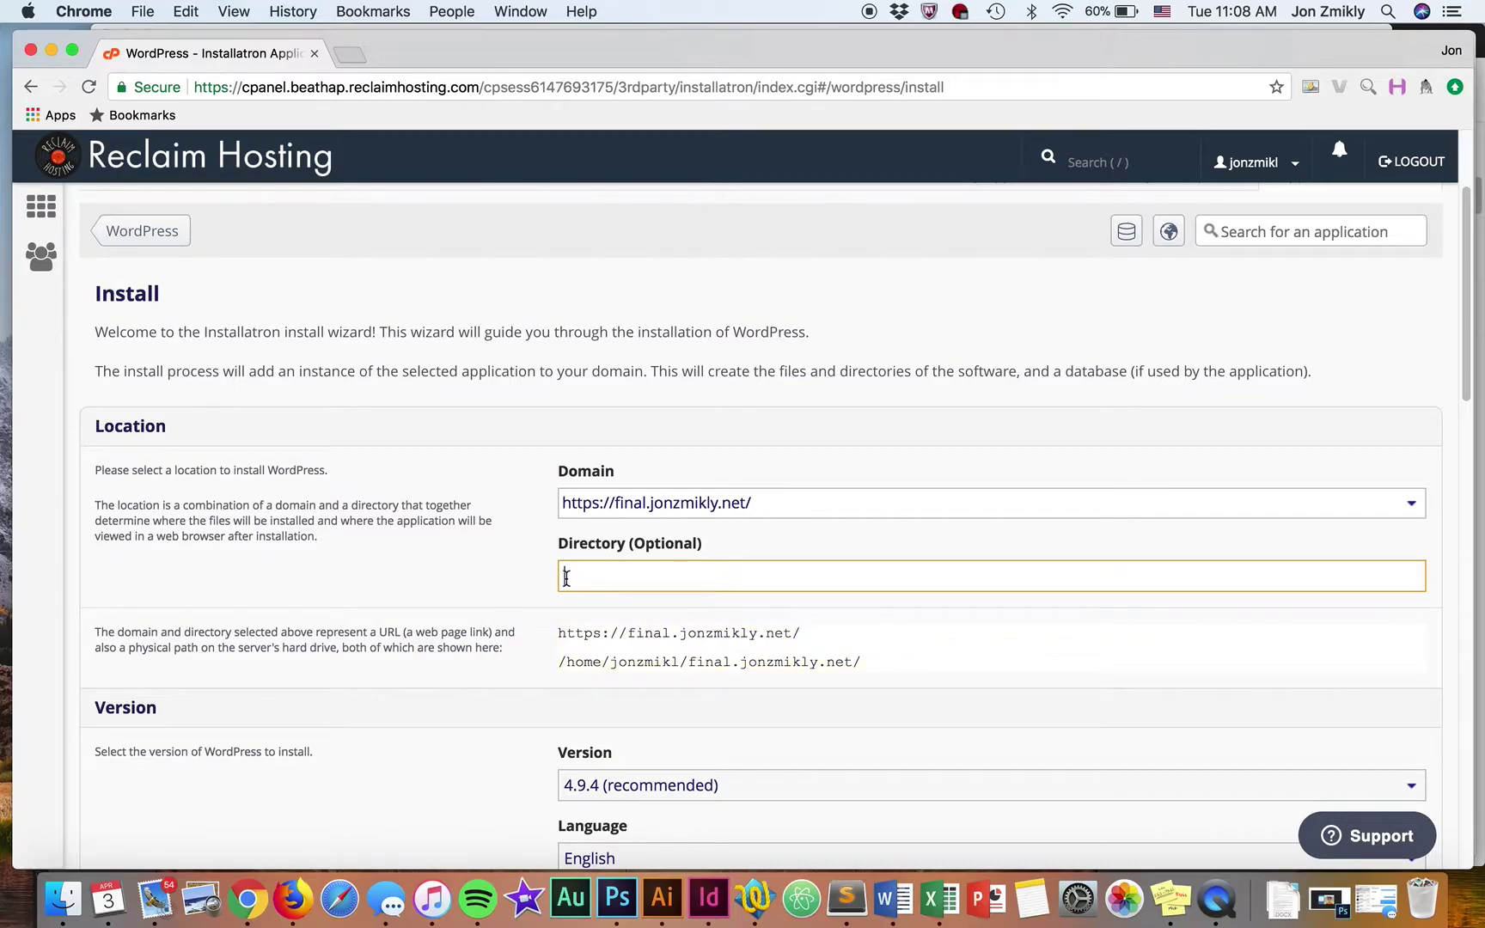
{"action": "left_click", "coordinate": [542, 590]}
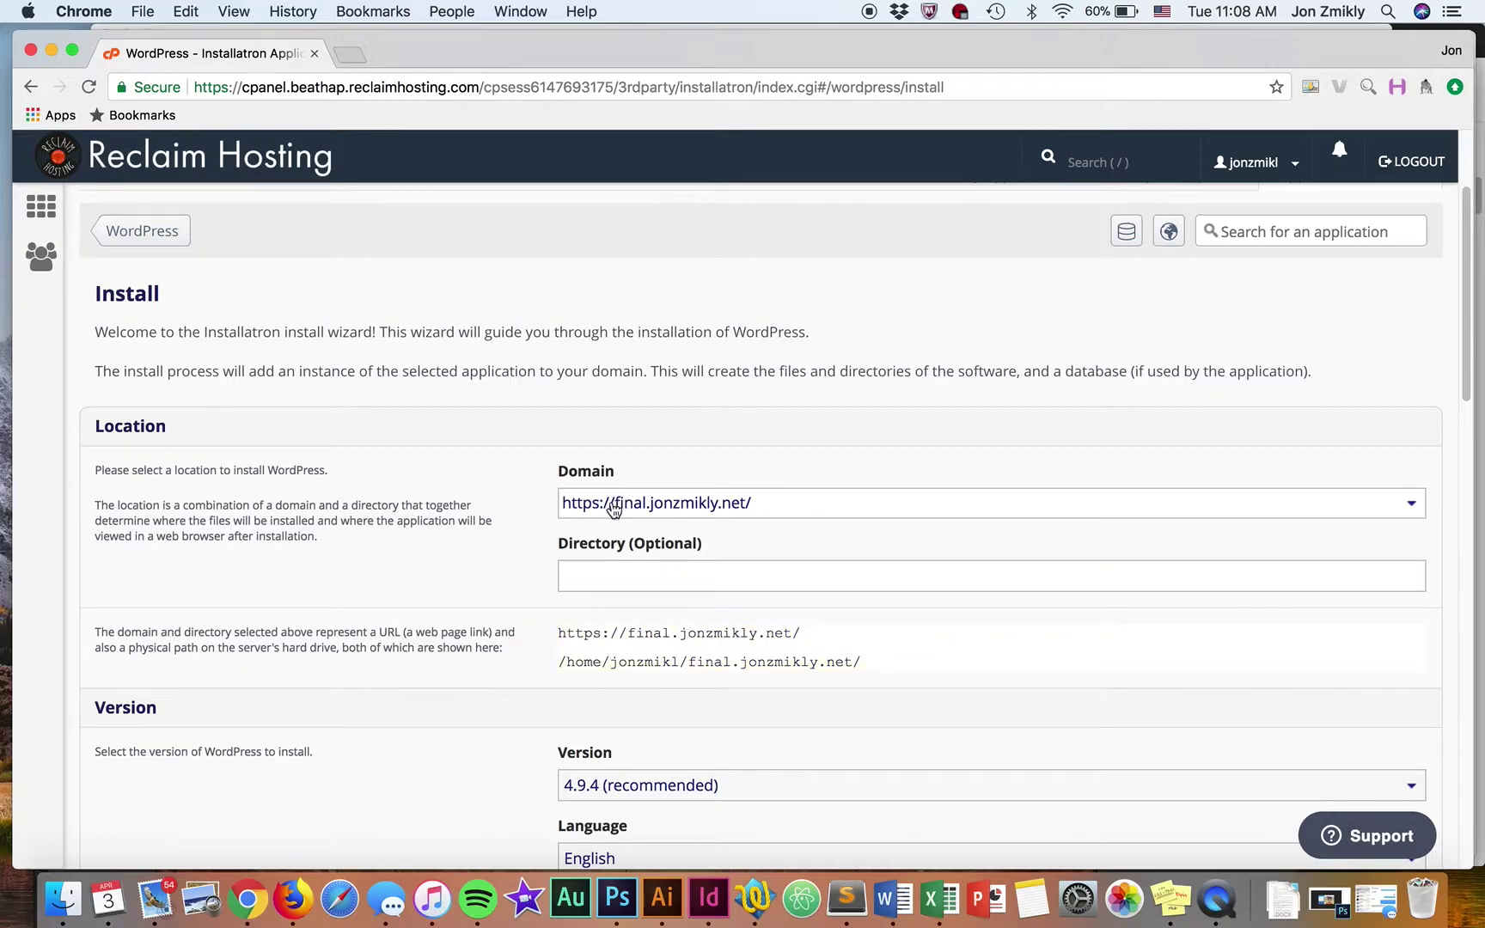
{"action": "scroll", "coordinate": [514, 590], "scroll_direction": "down", "scroll_amount": 2}
{"action": "scroll", "coordinate": [514, 589], "scroll_direction": "down", "scroll_amount": 3}
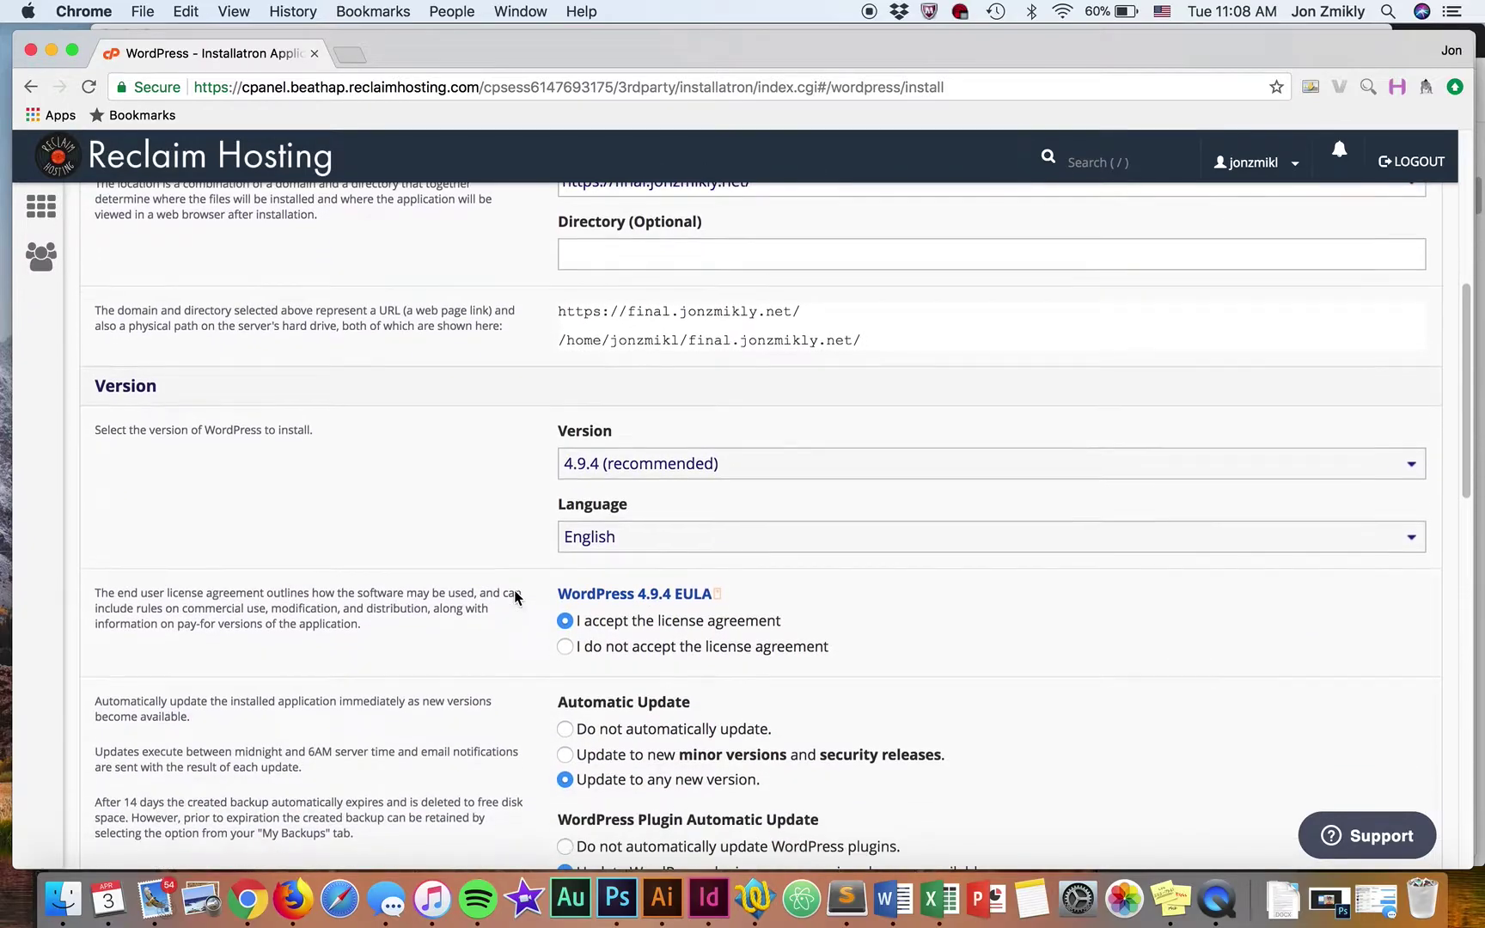
{"action": "scroll", "coordinate": [514, 590], "scroll_direction": "down", "scroll_amount": 5}
{"action": "scroll", "coordinate": [514, 589], "scroll_direction": "down", "scroll_amount": 2}
{"action": "scroll", "coordinate": [514, 589], "scroll_direction": "up", "scroll_amount": 2}
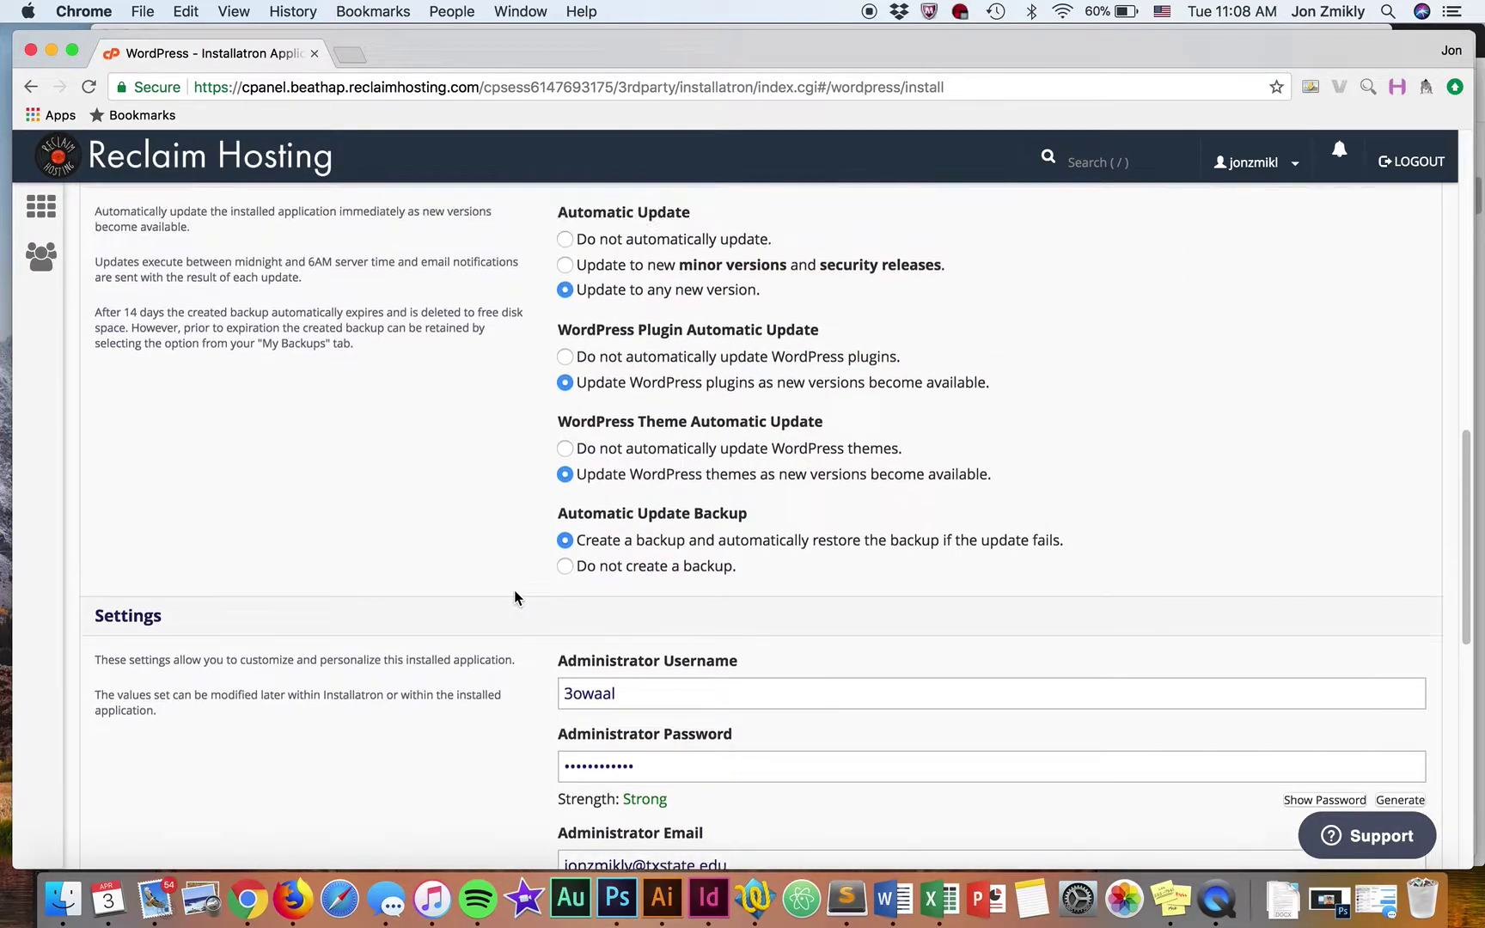
{"action": "scroll", "coordinate": [524, 575], "scroll_direction": "down", "scroll_amount": 2}
{"action": "scroll", "coordinate": [634, 569], "scroll_direction": "down", "scroll_amount": 1}
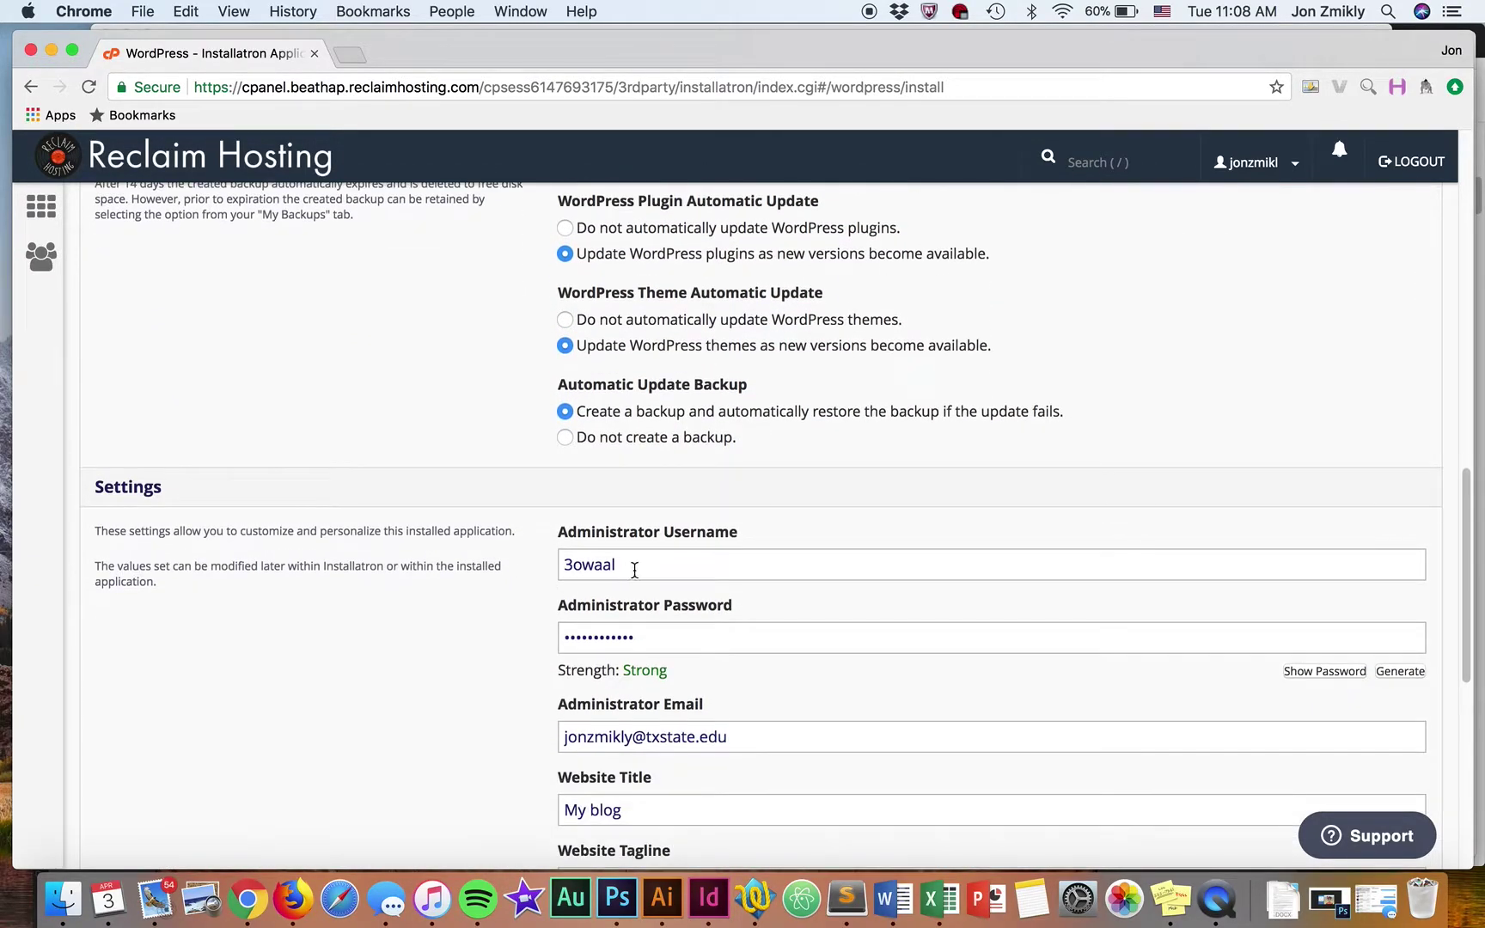
Step: Replace the administrator username with a custom one and enter a new admin password
{"action": "left_click_drag", "start_coordinate": [634, 570], "coordinate": [511, 574]}
{"action": "type", "text": "jon"}
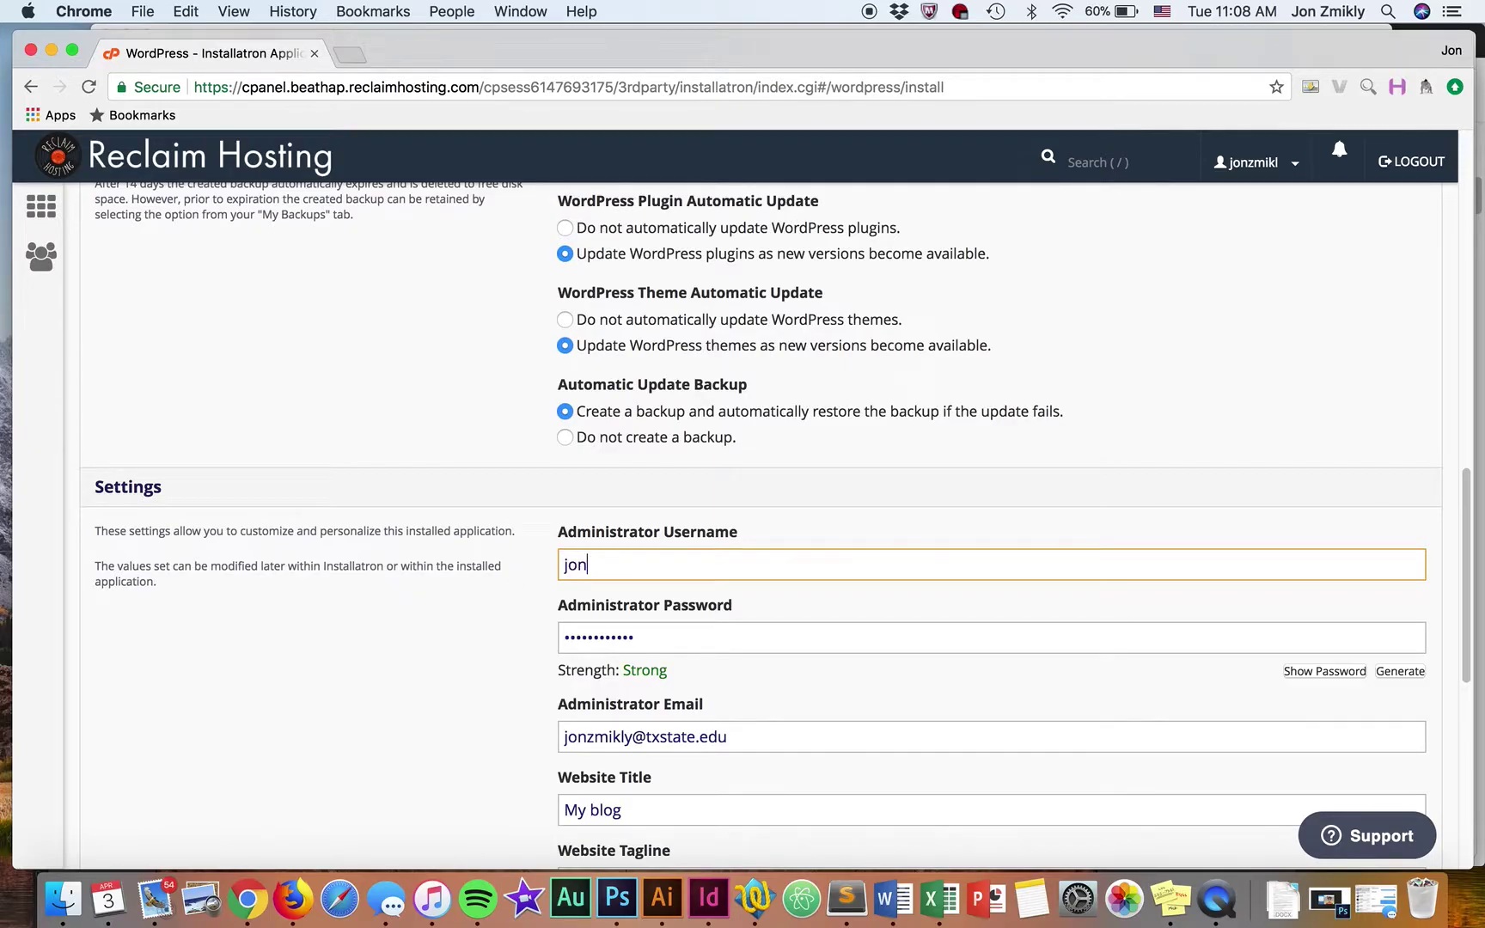
{"action": "type", "text": "zmikly"}
{"action": "key", "text": "Tab"}
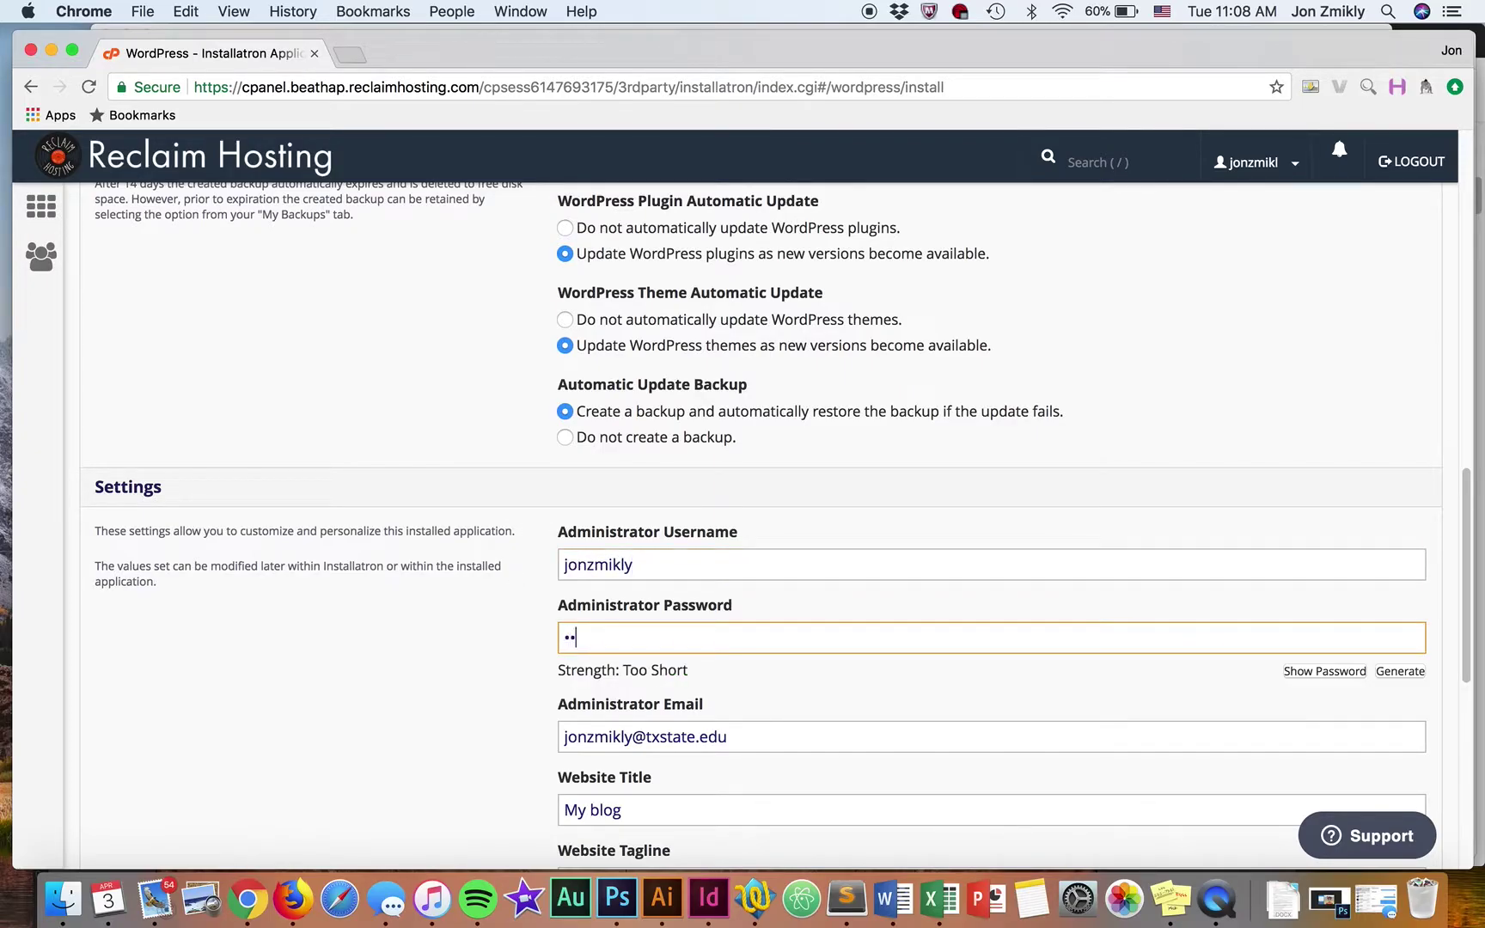
{"action": "scroll", "coordinate": [450, 572], "scroll_direction": "down", "scroll_amount": 1}
{"action": "scroll", "coordinate": [450, 571], "scroll_direction": "down", "scroll_amount": 4}
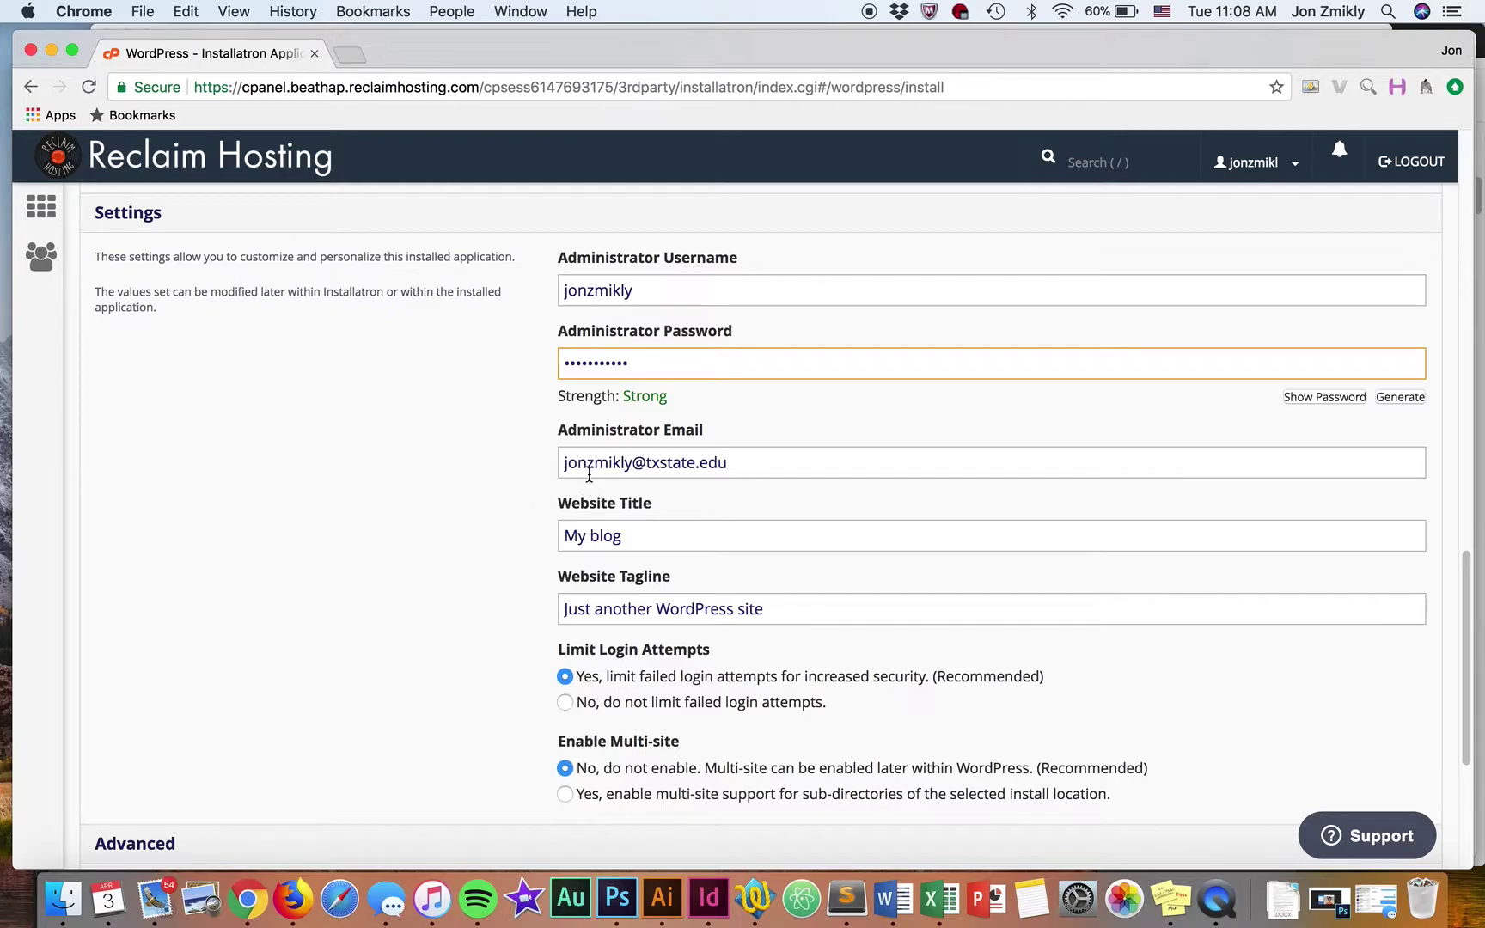
Step: Launch the WordPress install, confirming installation into a directory with existing content
{"action": "scroll", "coordinate": [530, 553], "scroll_direction": "down", "scroll_amount": 2}
{"action": "scroll", "coordinate": [530, 553], "scroll_direction": "down", "scroll_amount": 3}
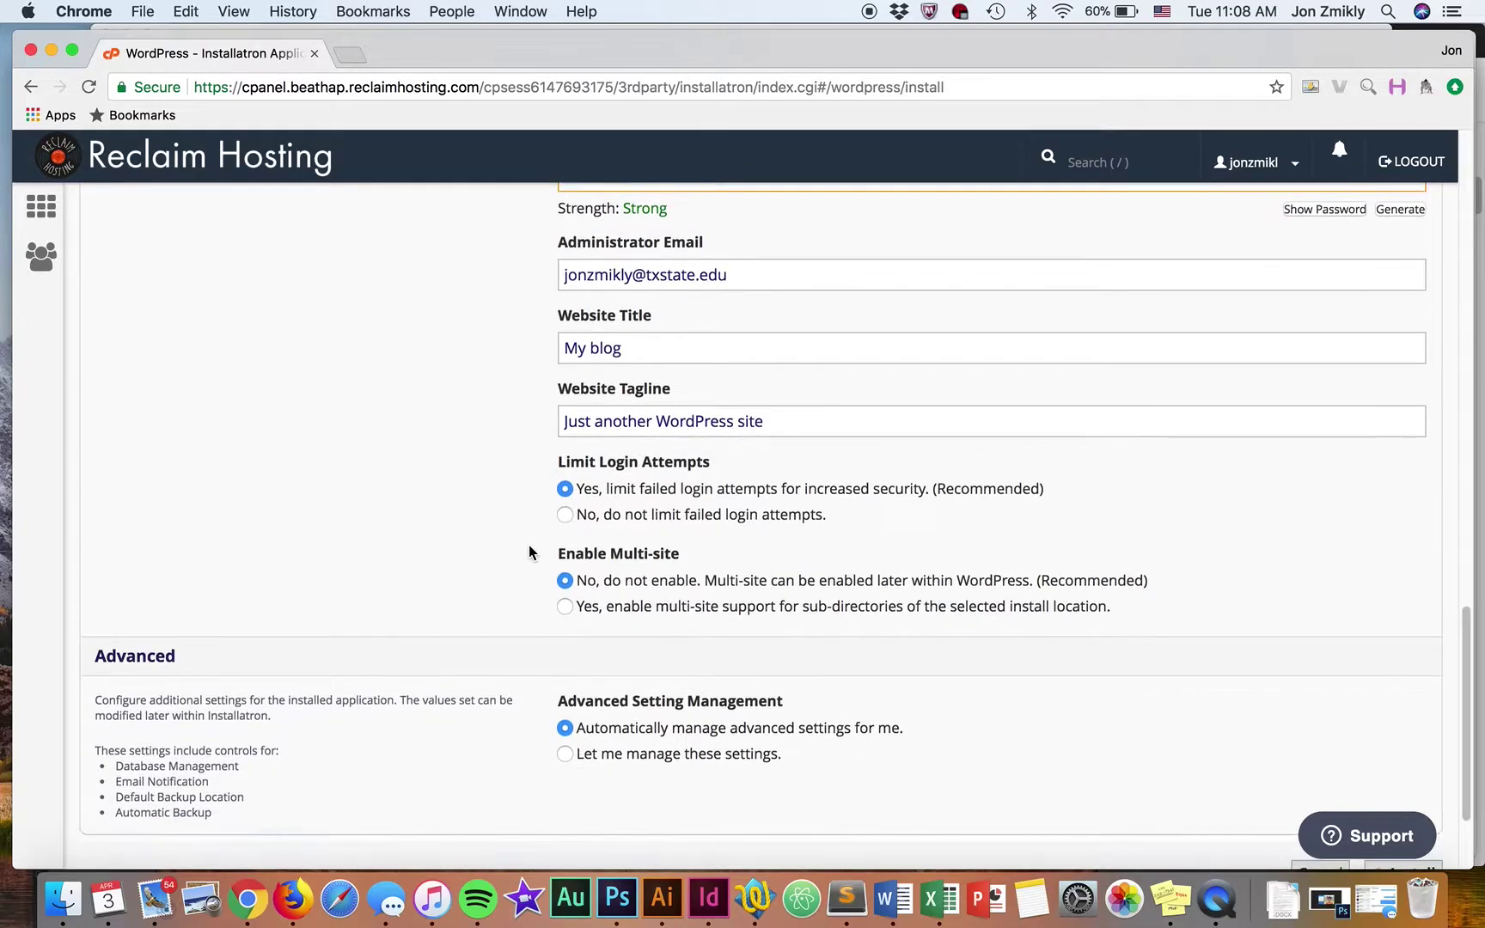
{"action": "scroll", "coordinate": [541, 485], "scroll_direction": "down", "scroll_amount": 2}
{"action": "scroll", "coordinate": [541, 485], "scroll_direction": "down", "scroll_amount": 2}
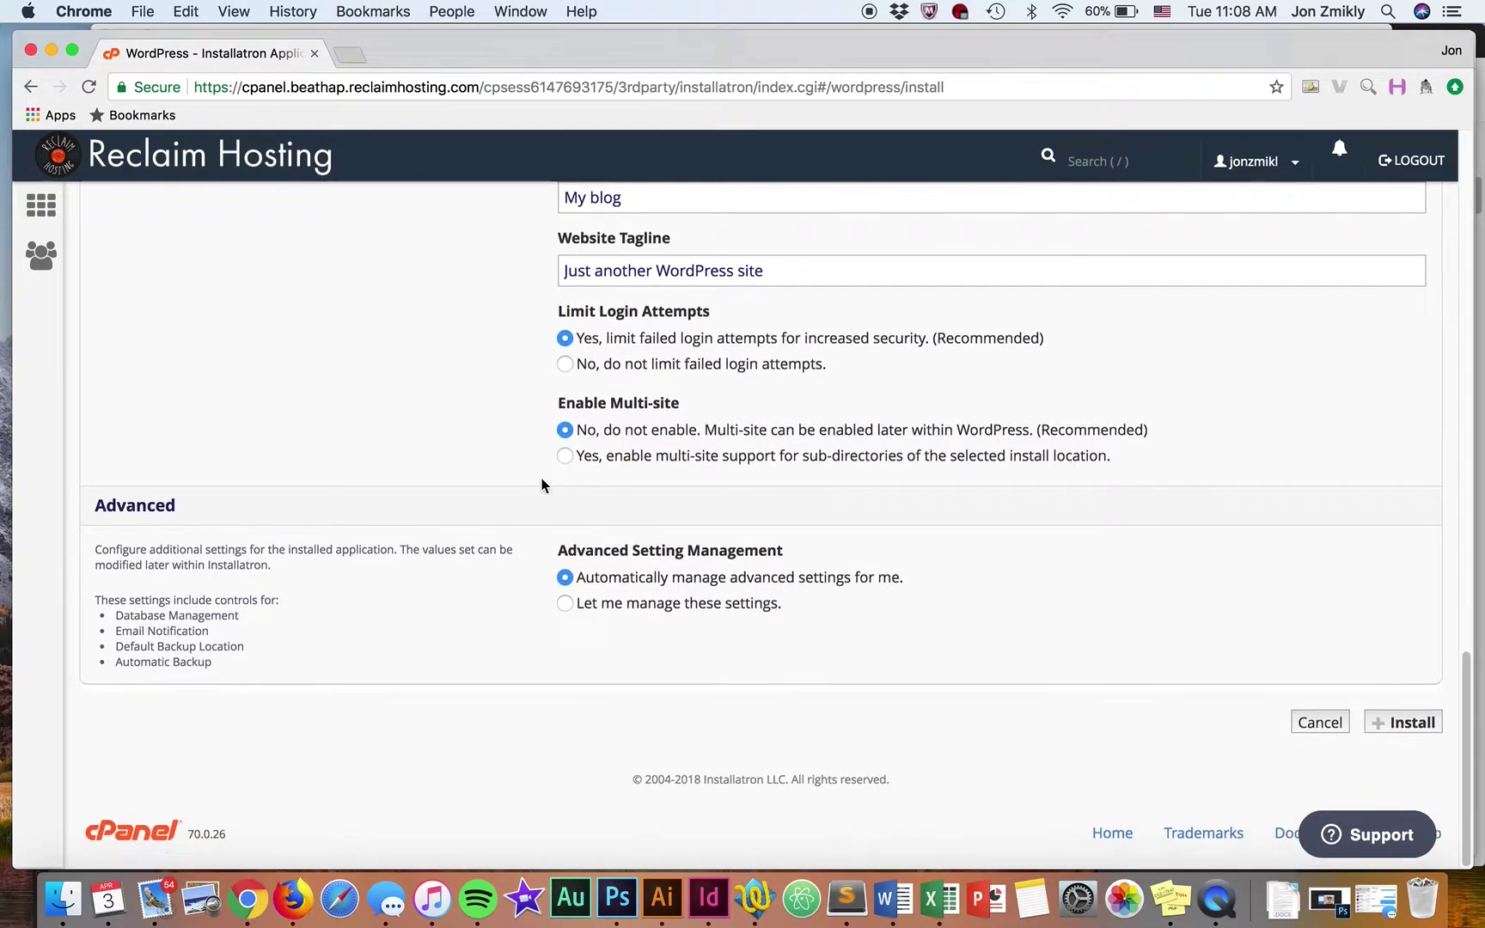
{"action": "left_click", "coordinate": [1408, 728]}
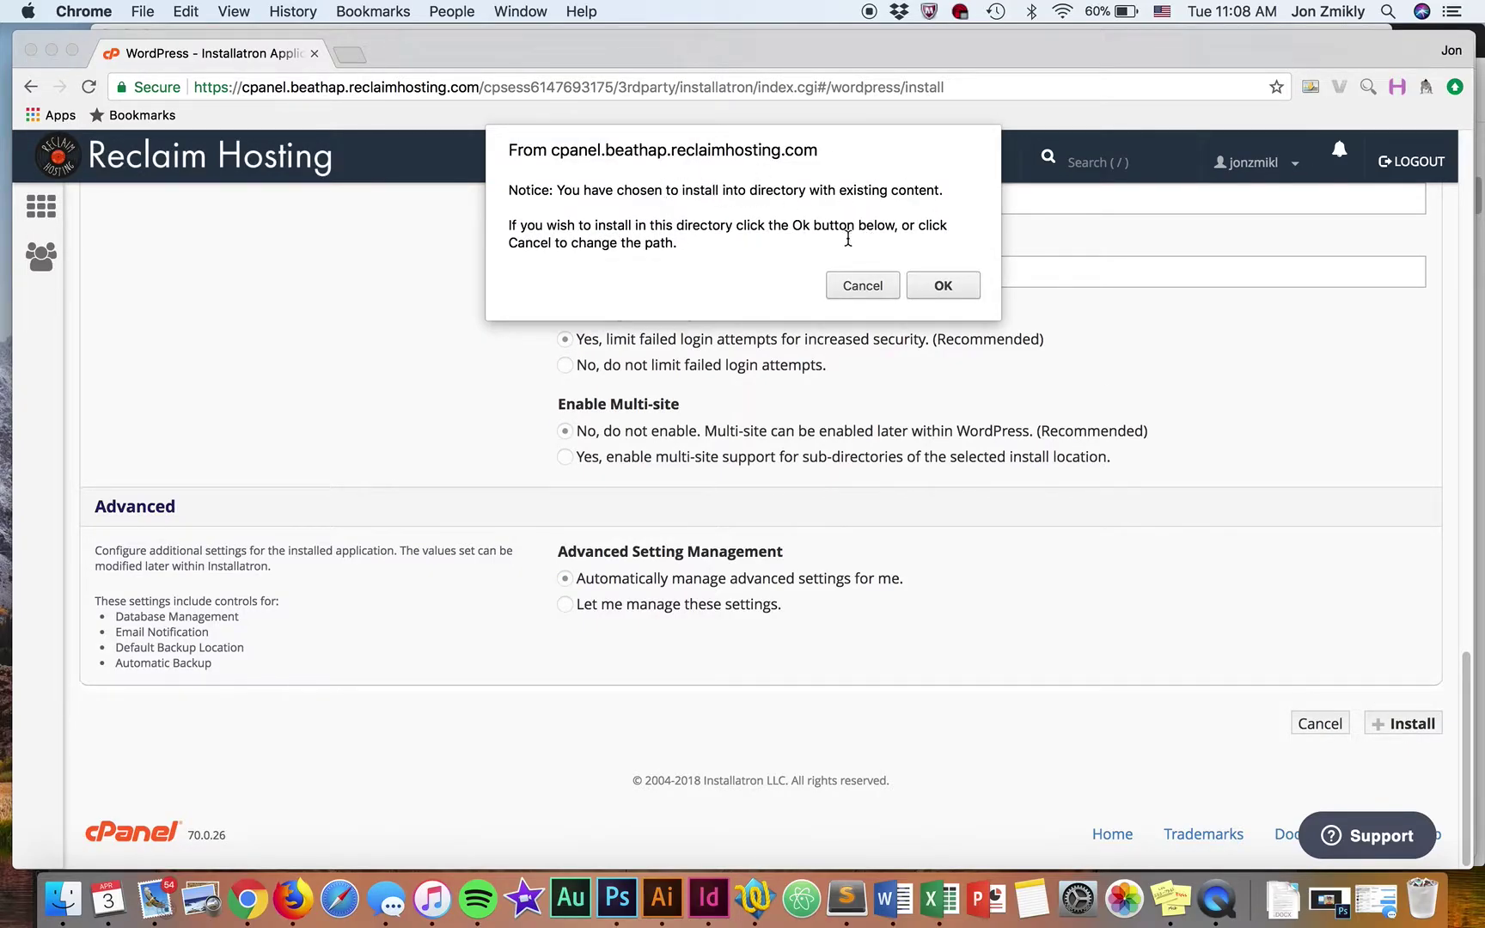
{"action": "left_click", "coordinate": [937, 286]}
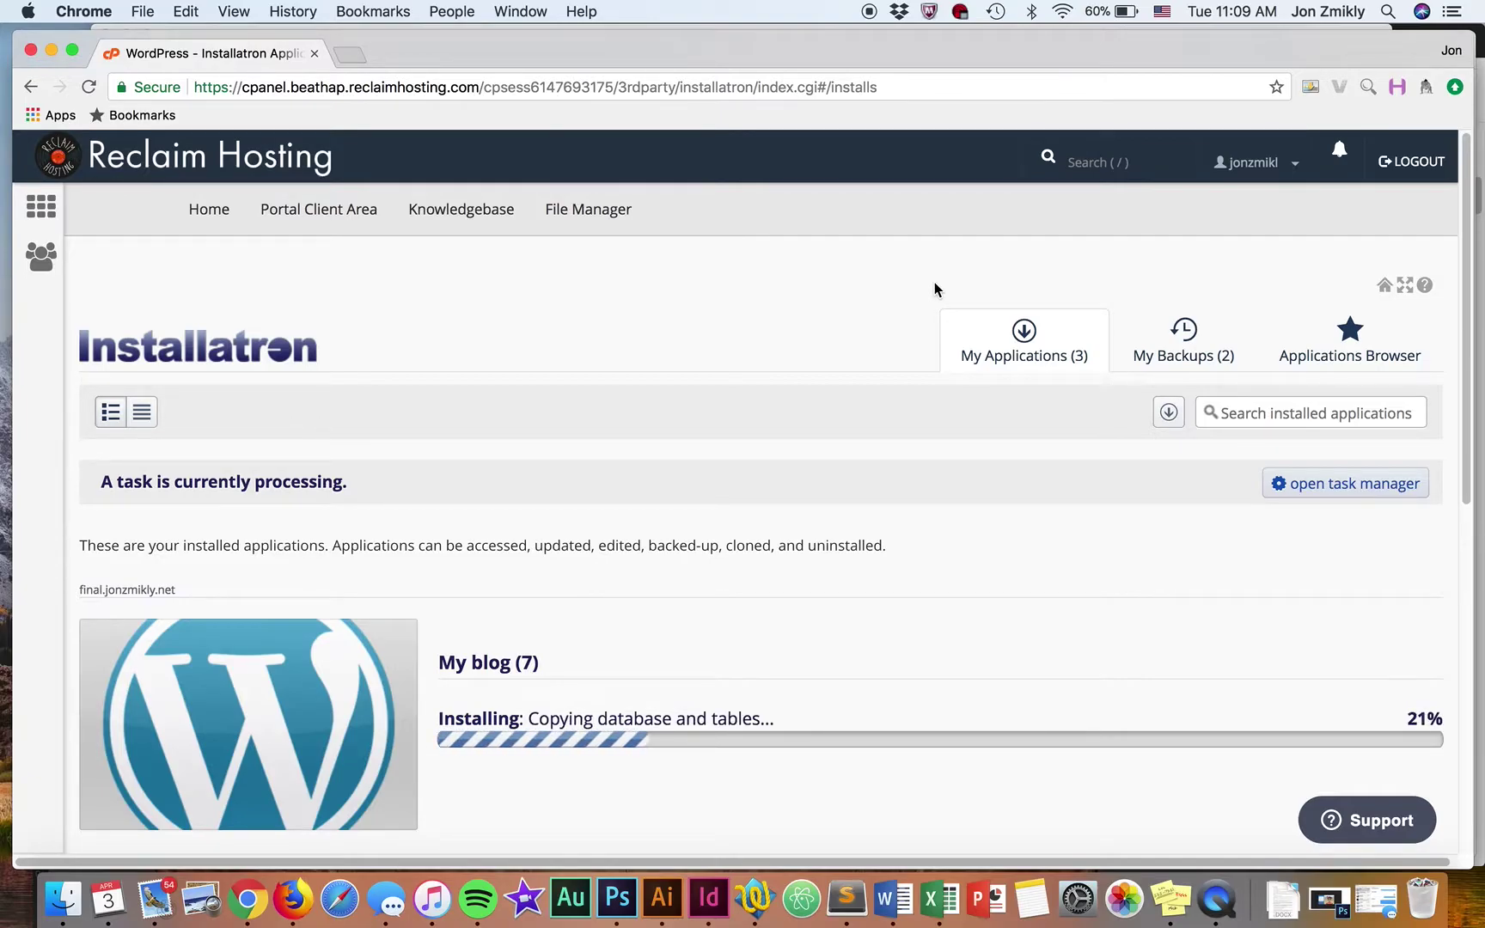
Step: Wait for the install to finish, check the WordPress-installed email, and return to Chrome
{"action": "scroll", "coordinate": [904, 462], "scroll_direction": "down", "scroll_amount": 5}
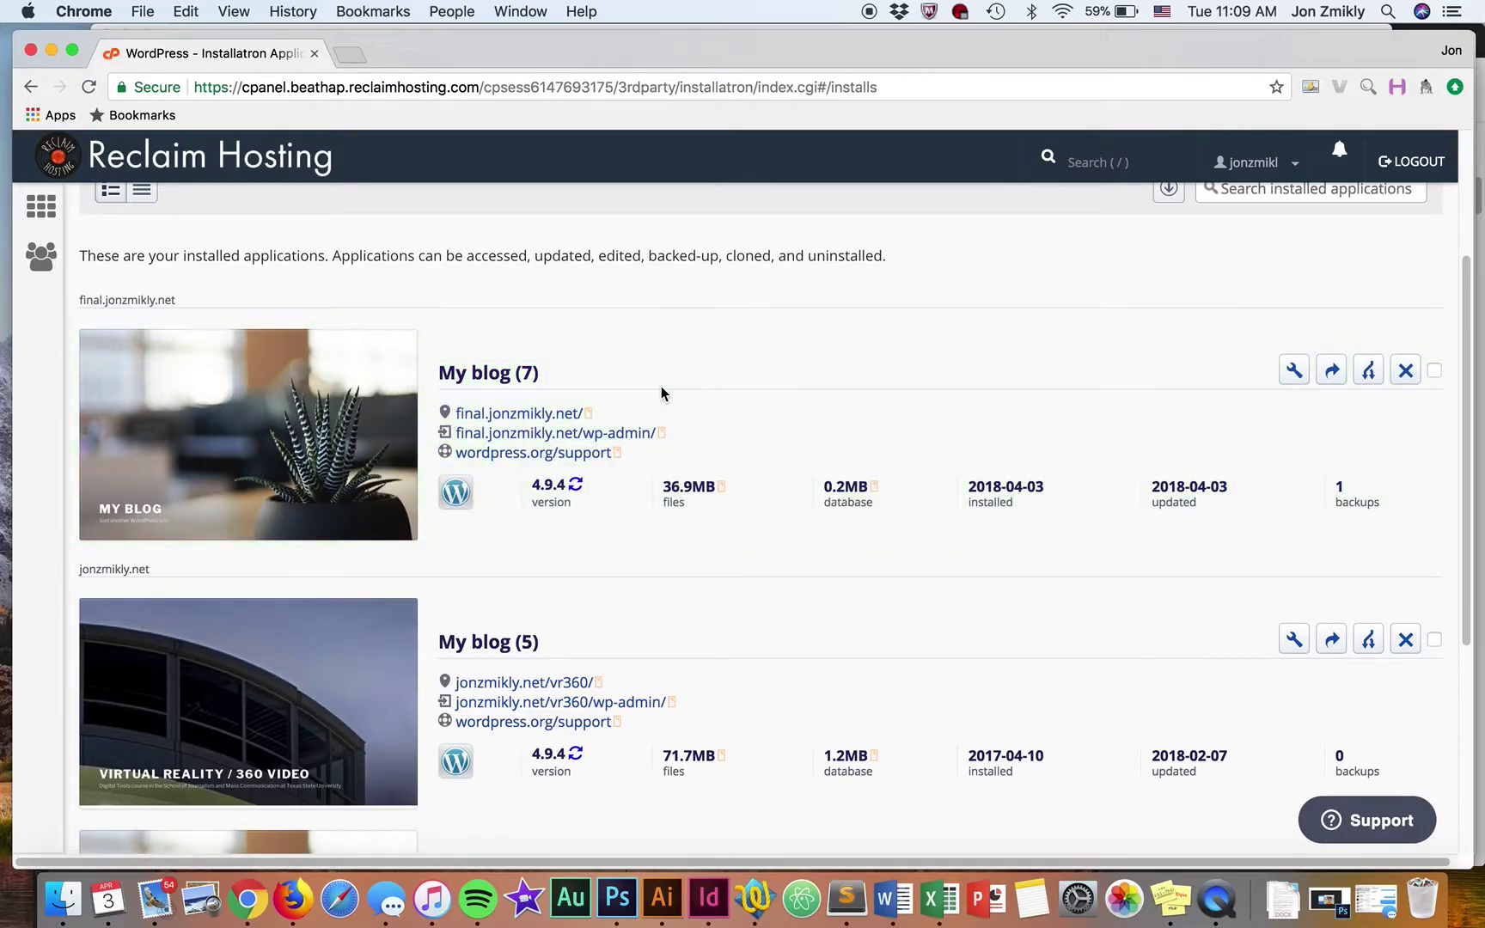
{"action": "scroll", "coordinate": [619, 399], "scroll_direction": "up", "scroll_amount": 1}
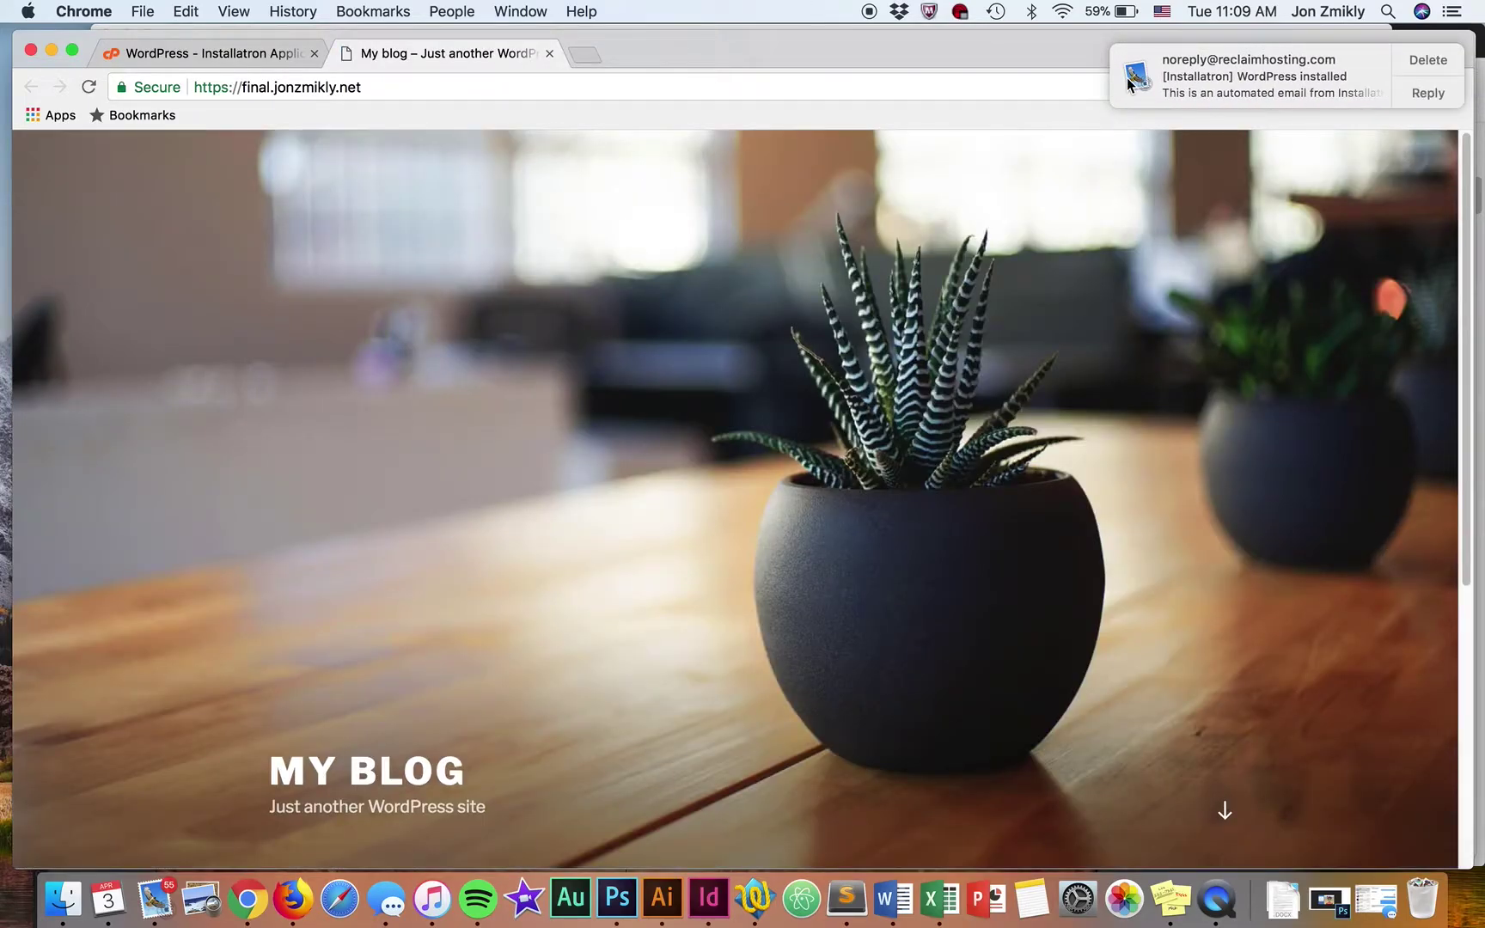
{"action": "left_click", "coordinate": [1156, 82]}
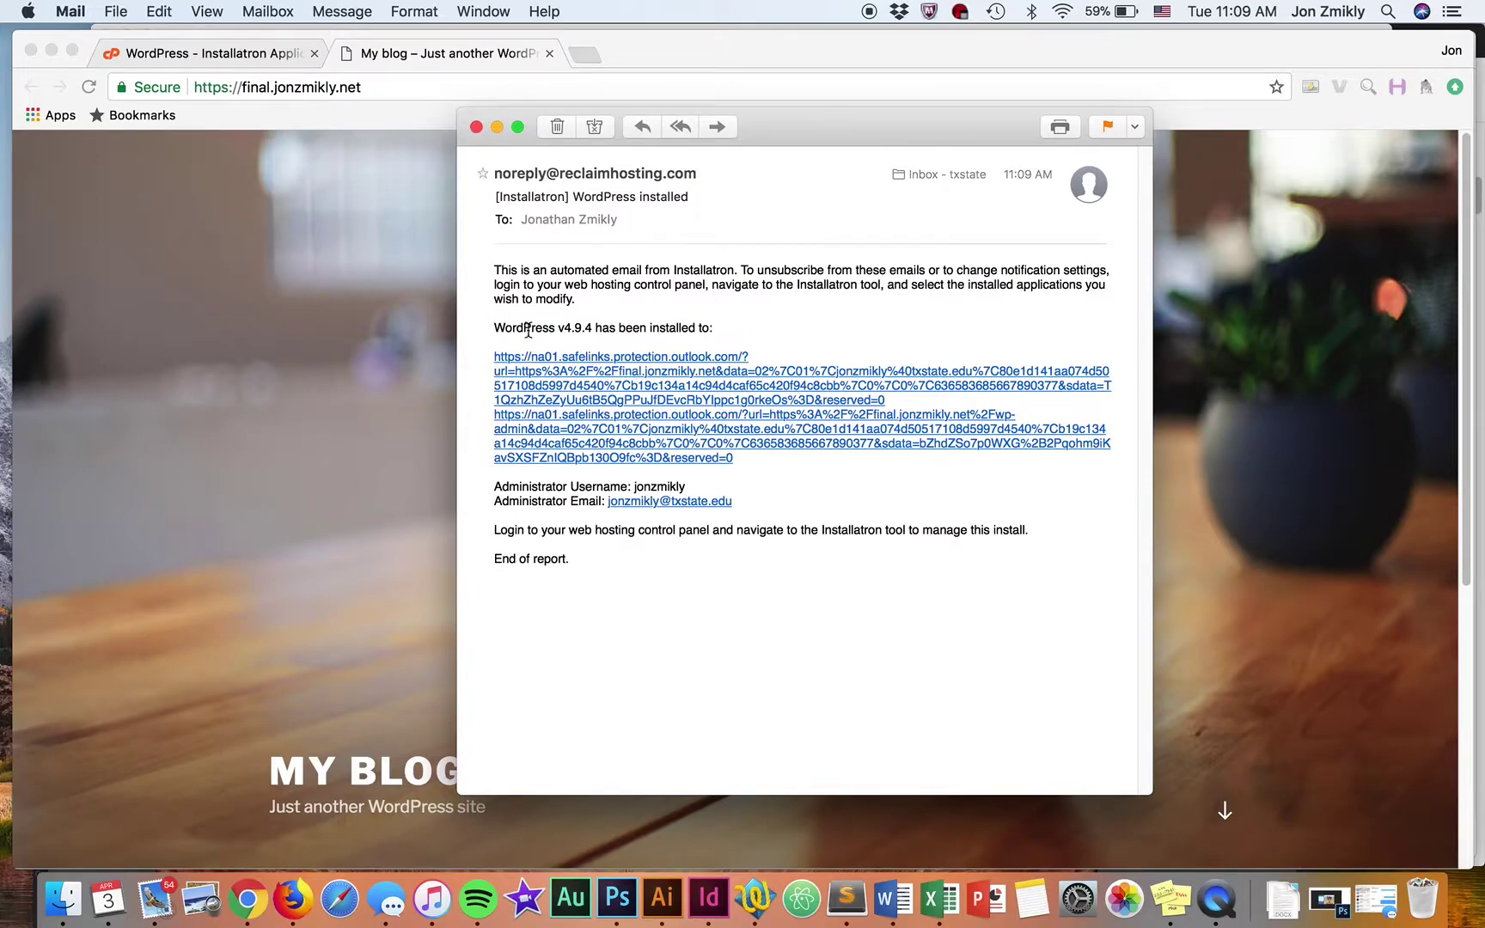
{"action": "left_click", "coordinate": [476, 128]}
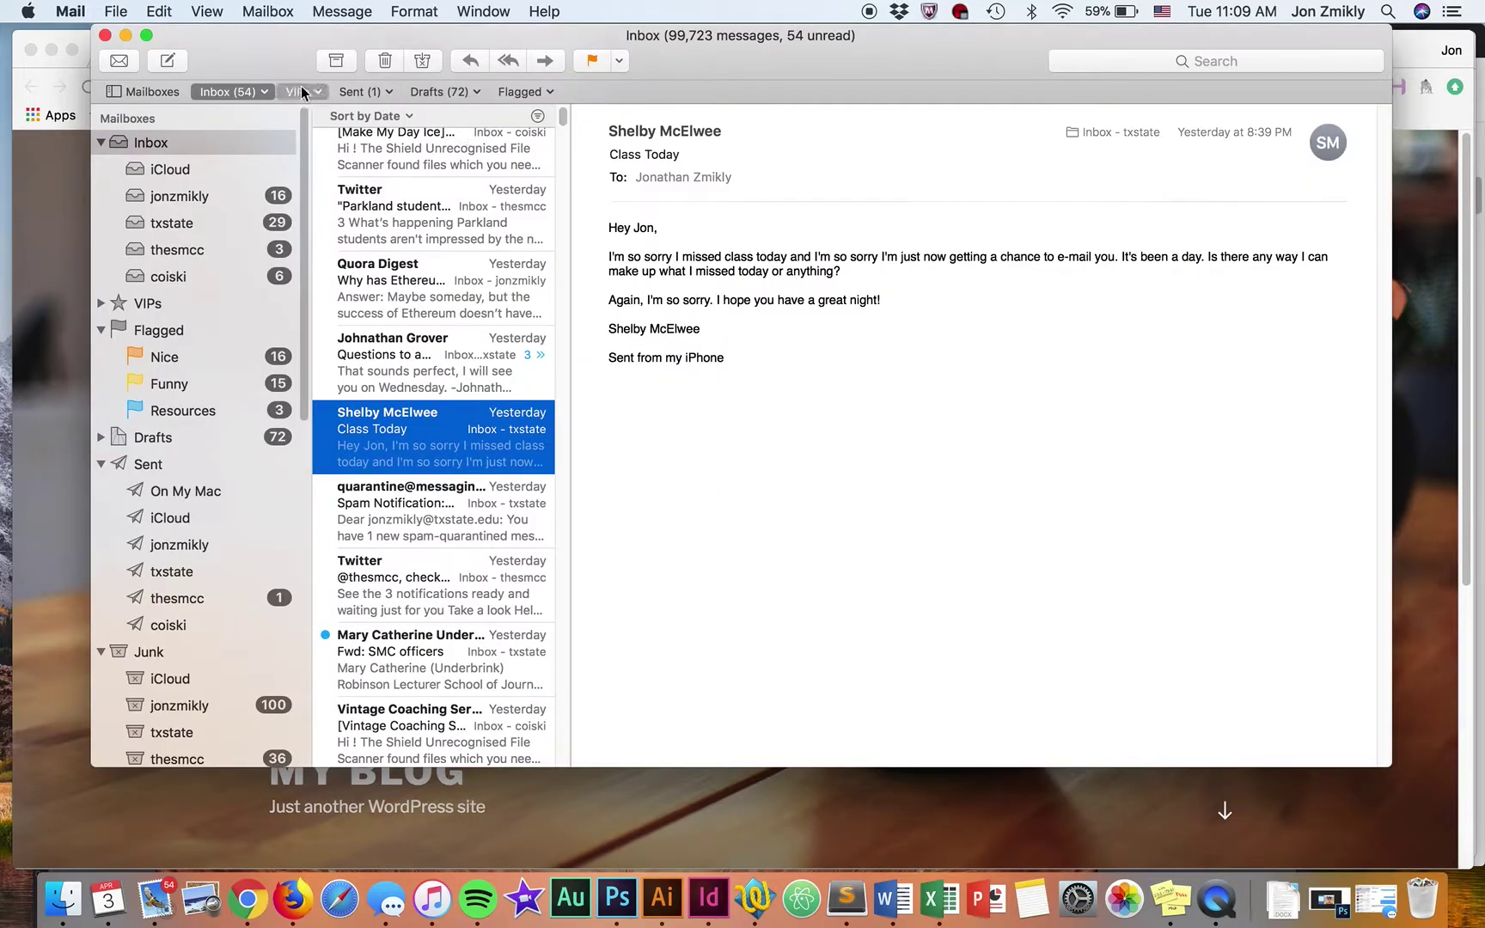
{"action": "left_click", "coordinate": [33, 228]}
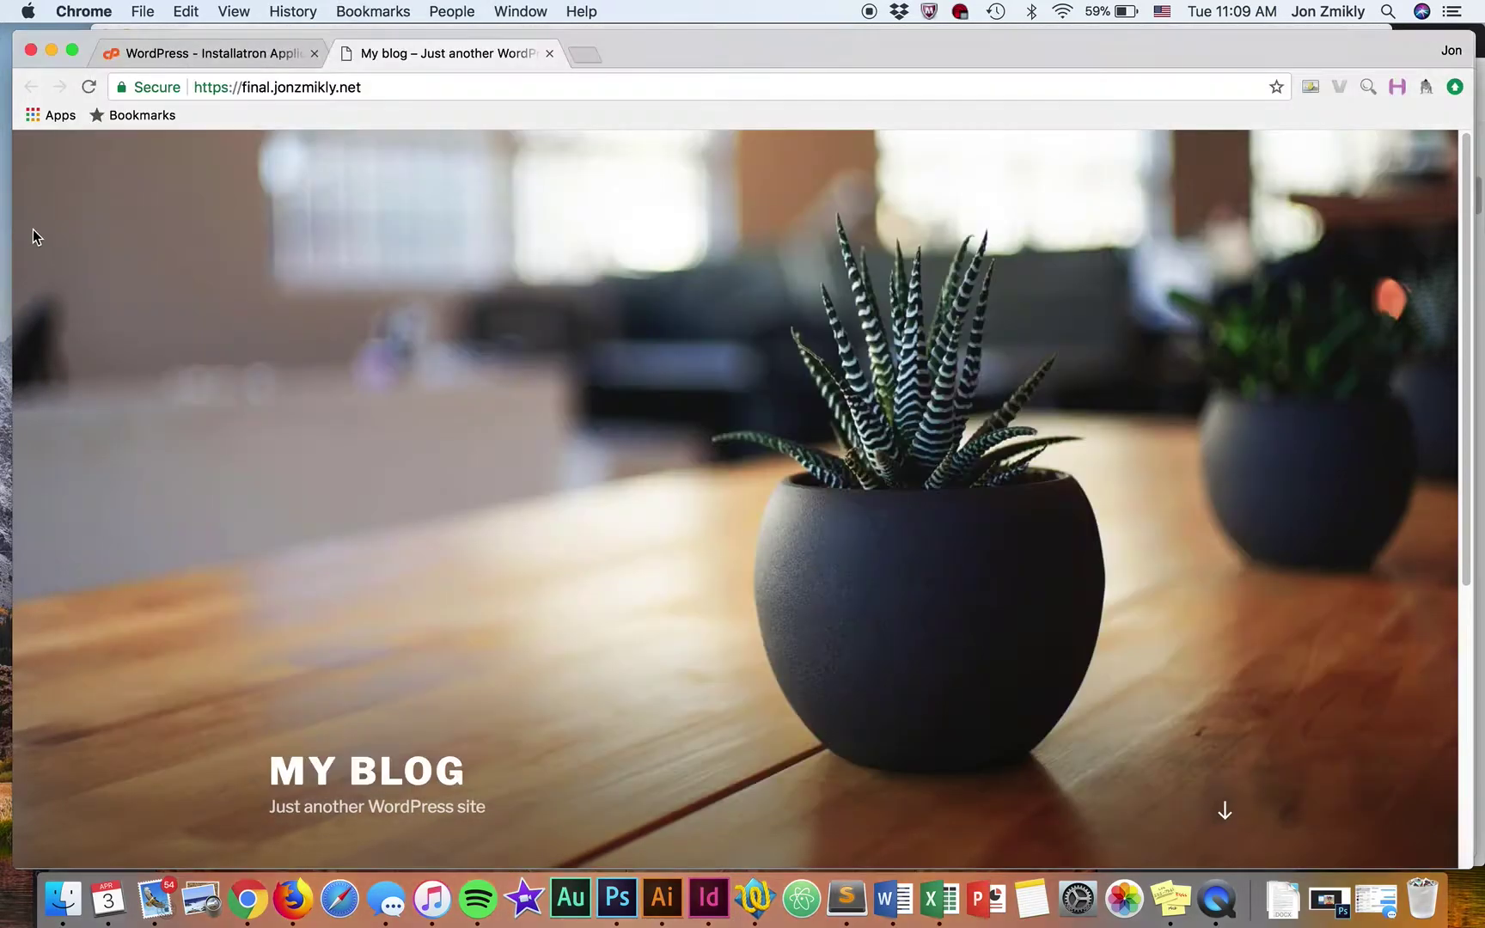
Step: Glance at the new My Blog front page, then return to Installatron's installs list
{"action": "left_click", "coordinate": [222, 56]}
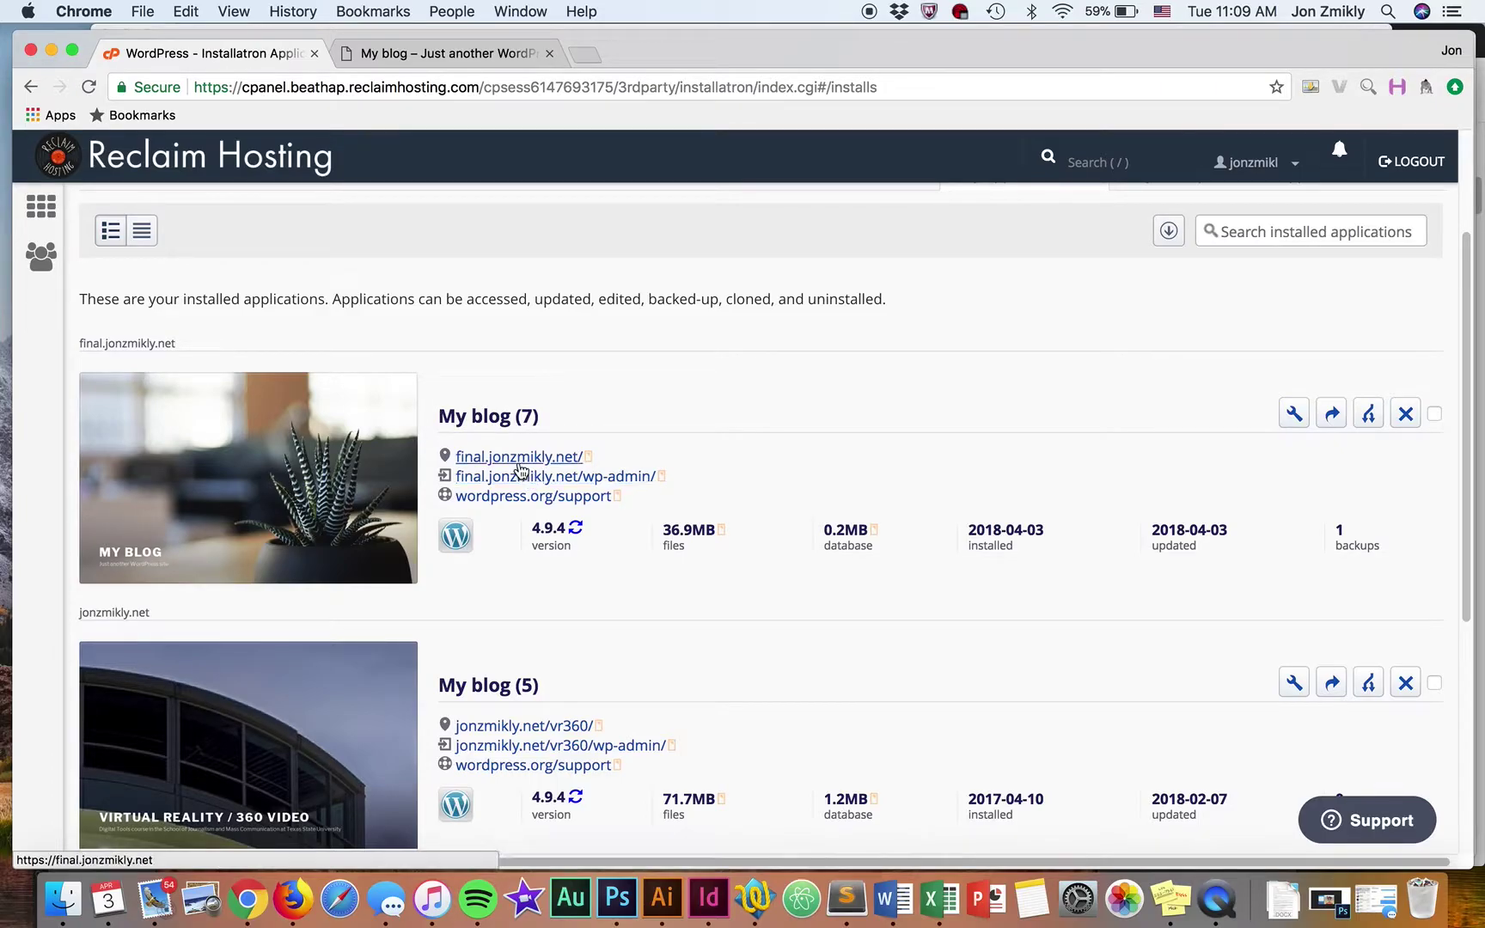
{"action": "left_click", "coordinate": [421, 39]}
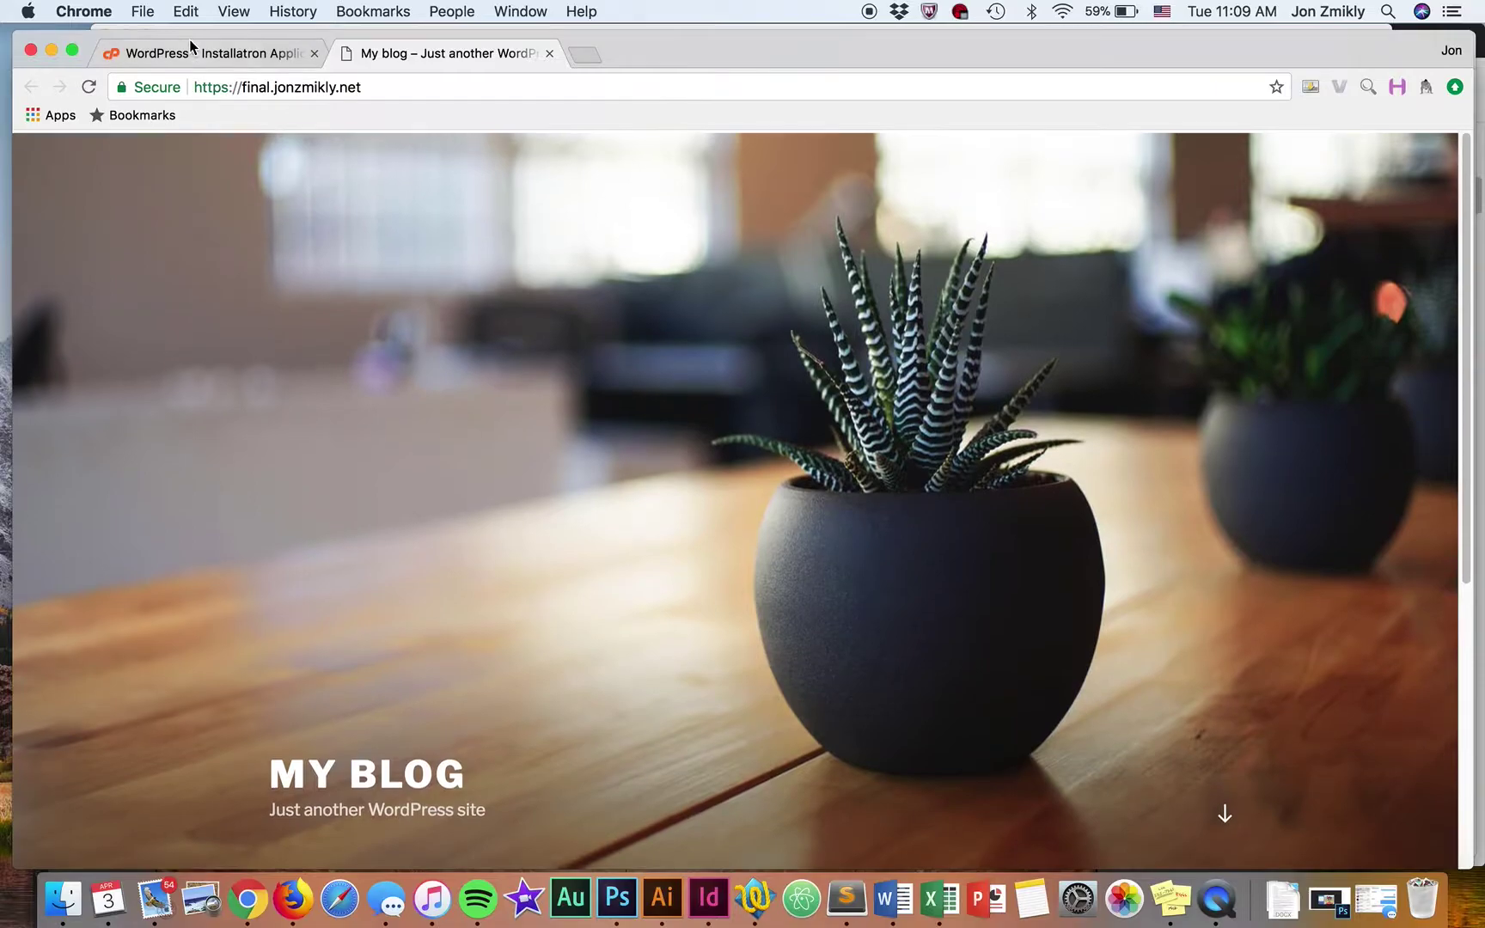
{"action": "left_click", "coordinate": [191, 48]}
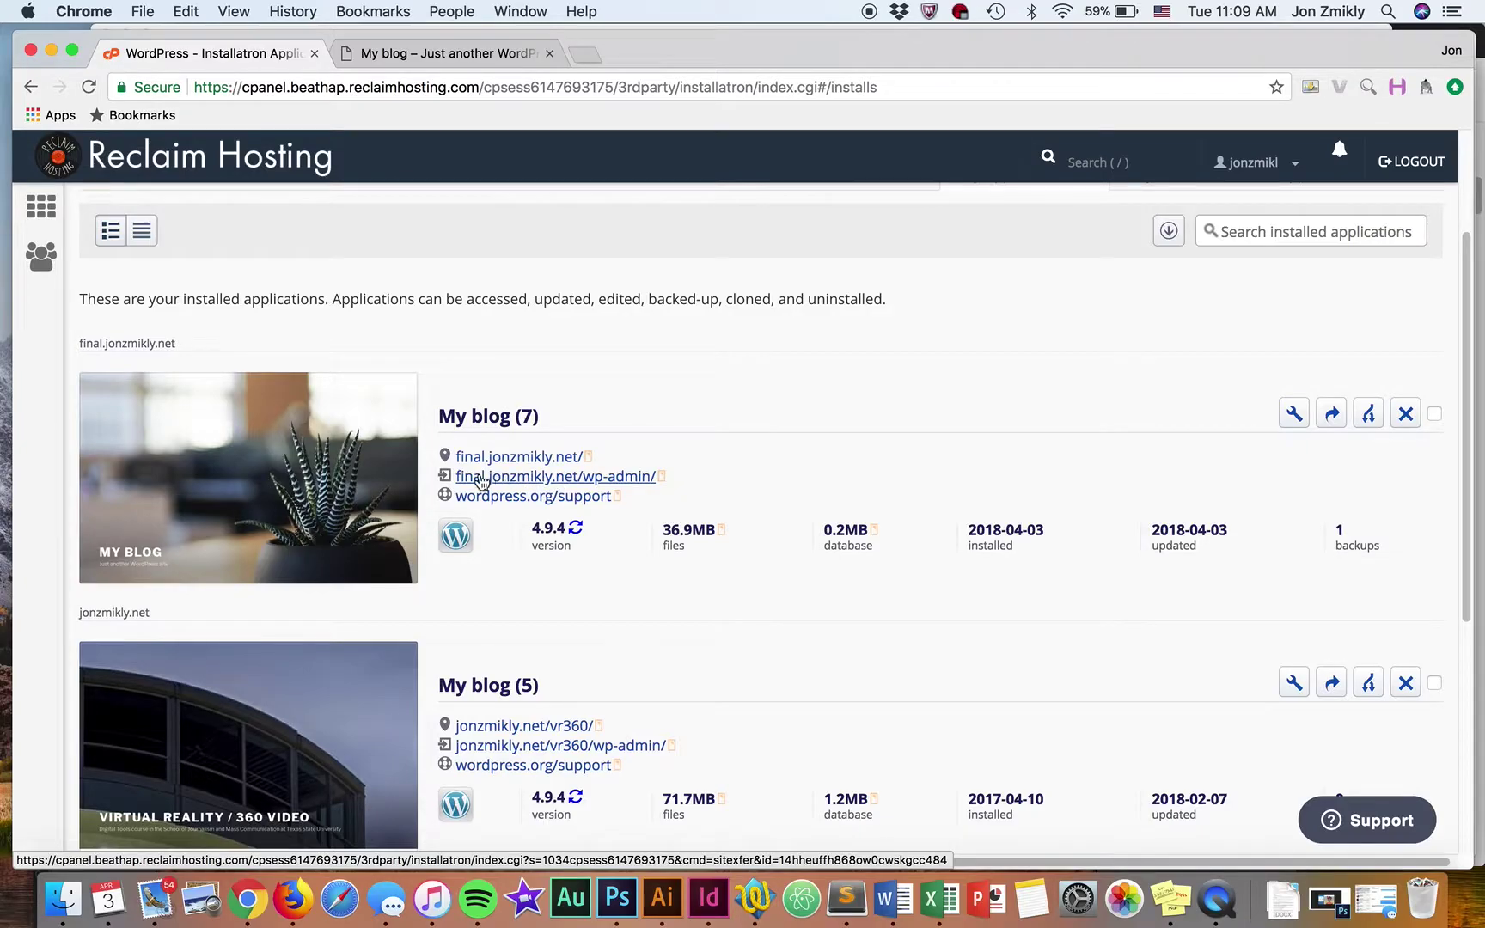
{"action": "left_click", "coordinate": [554, 478]}
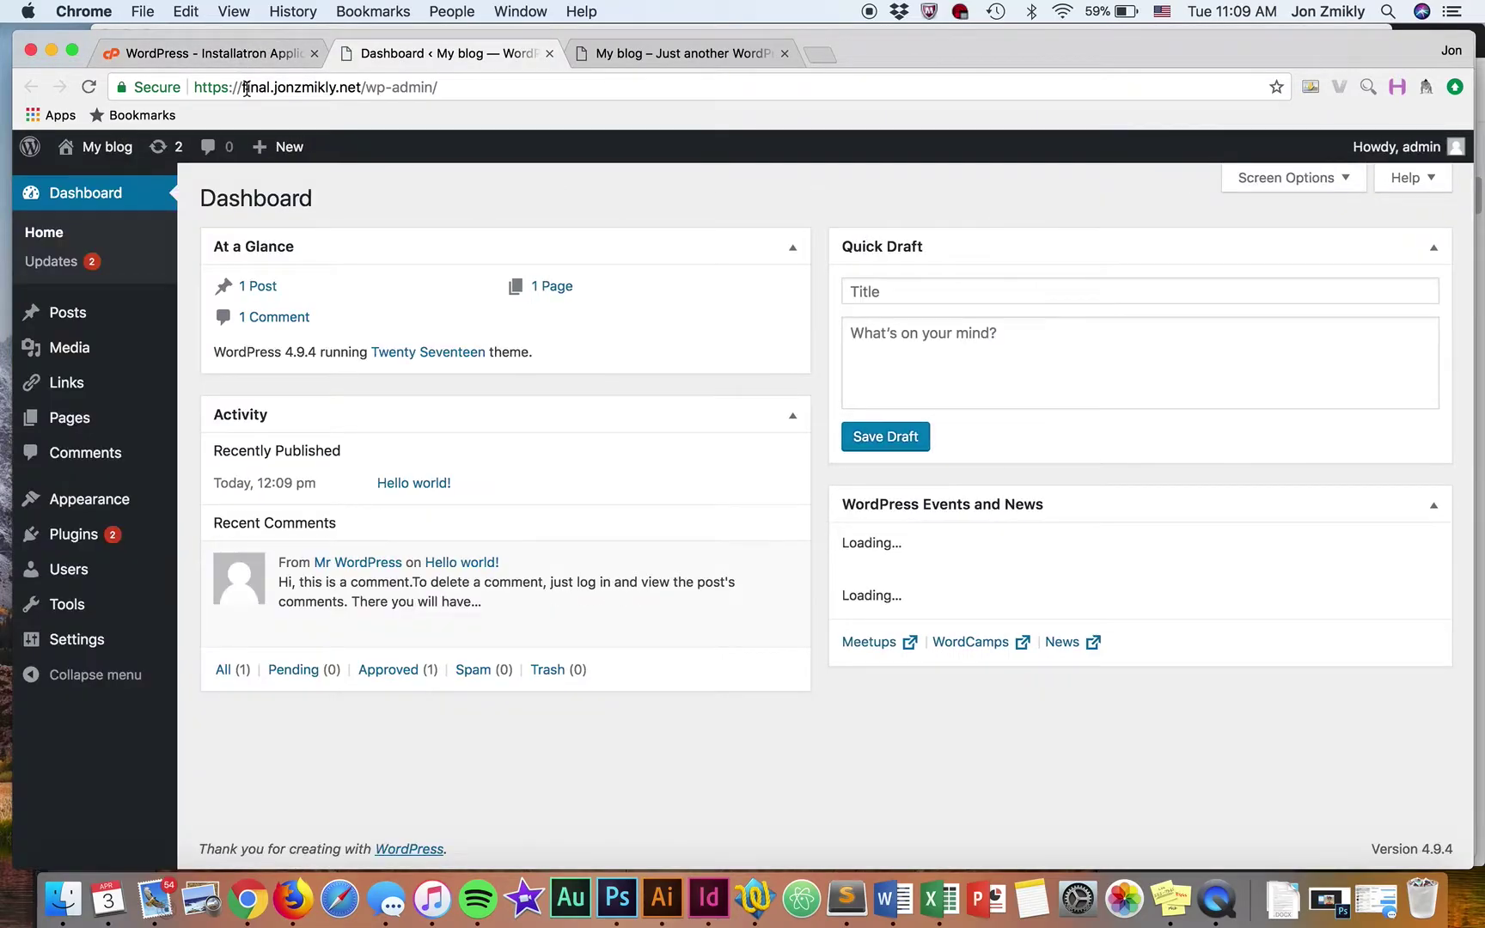
{"action": "left_click", "coordinate": [247, 89]}
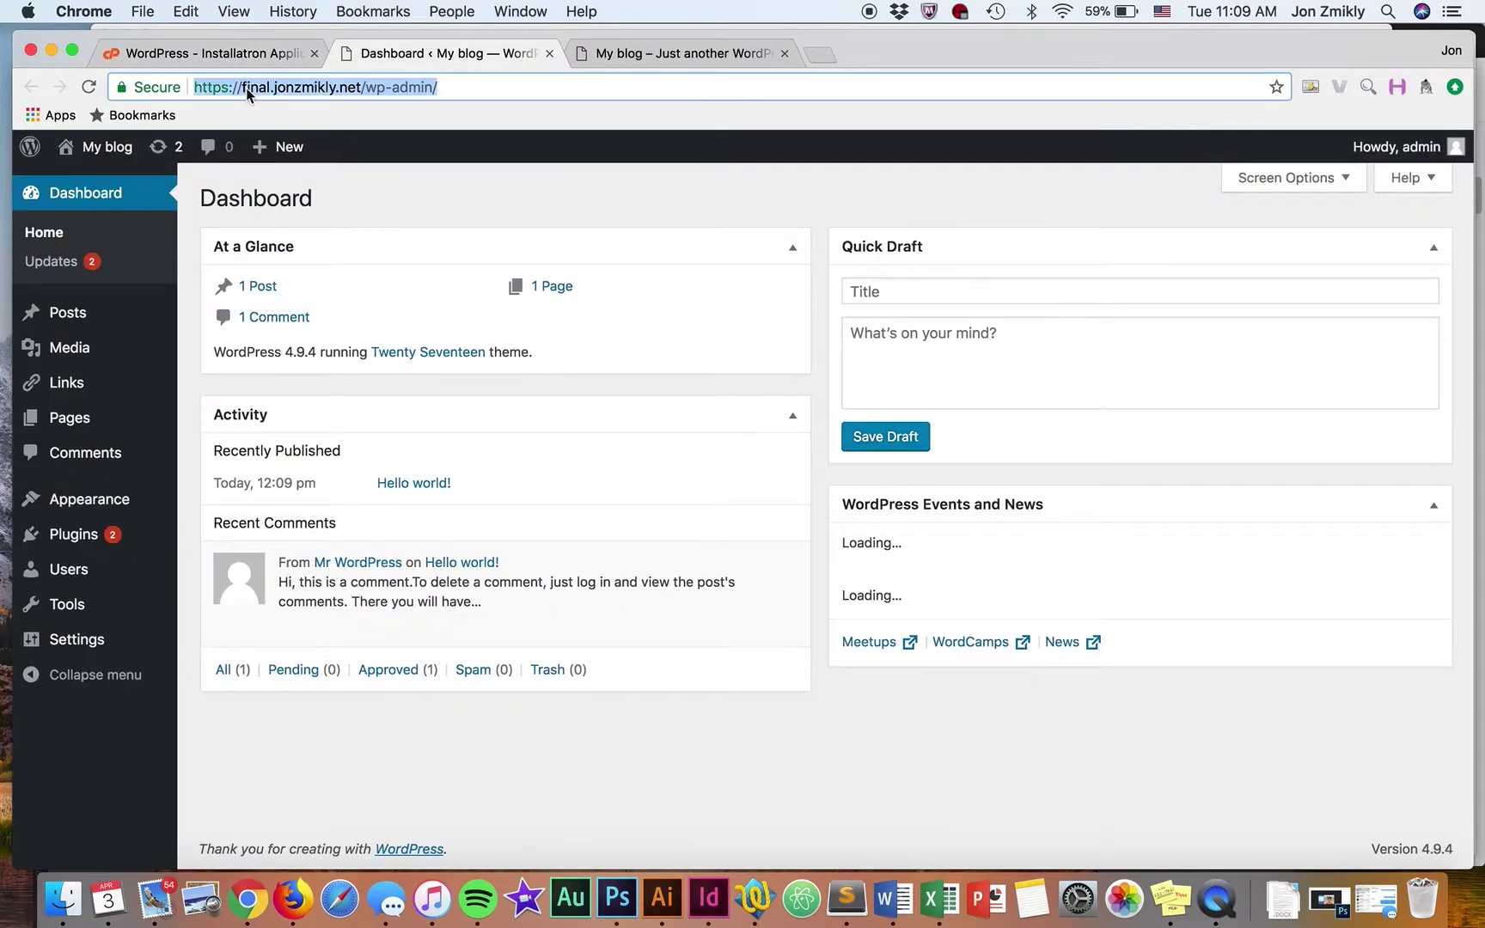
{"action": "left_click_drag", "start_coordinate": [247, 87], "coordinate": [283, 86]}
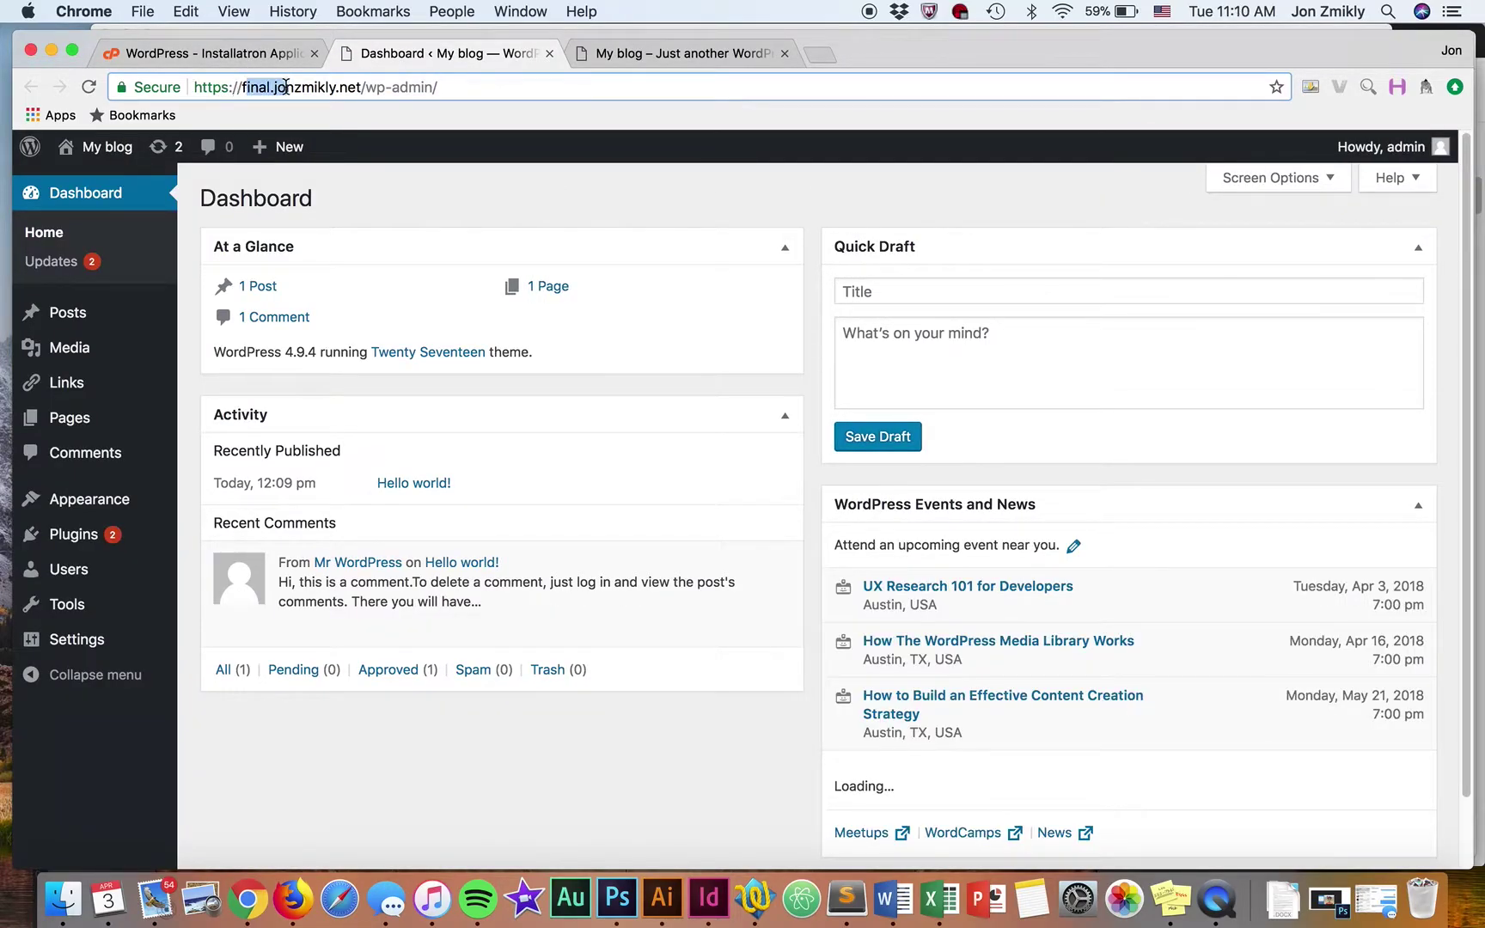
{"action": "left_click", "coordinate": [292, 86]}
{"action": "left_click_drag", "start_coordinate": [360, 86], "coordinate": [425, 89]}
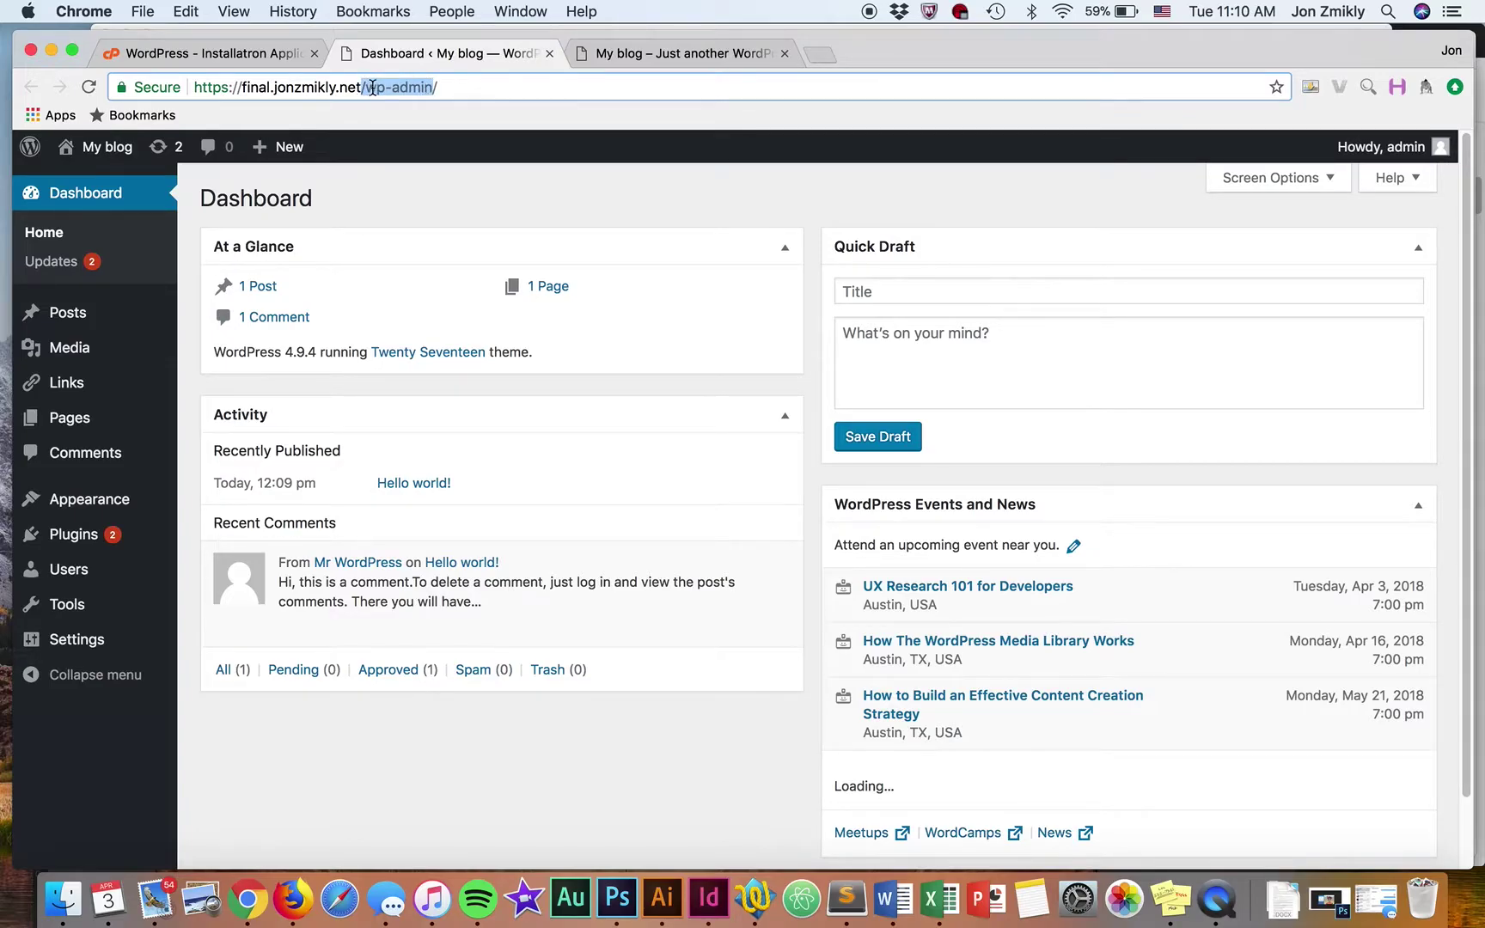
{"action": "key", "text": "ctrl+Tab"}
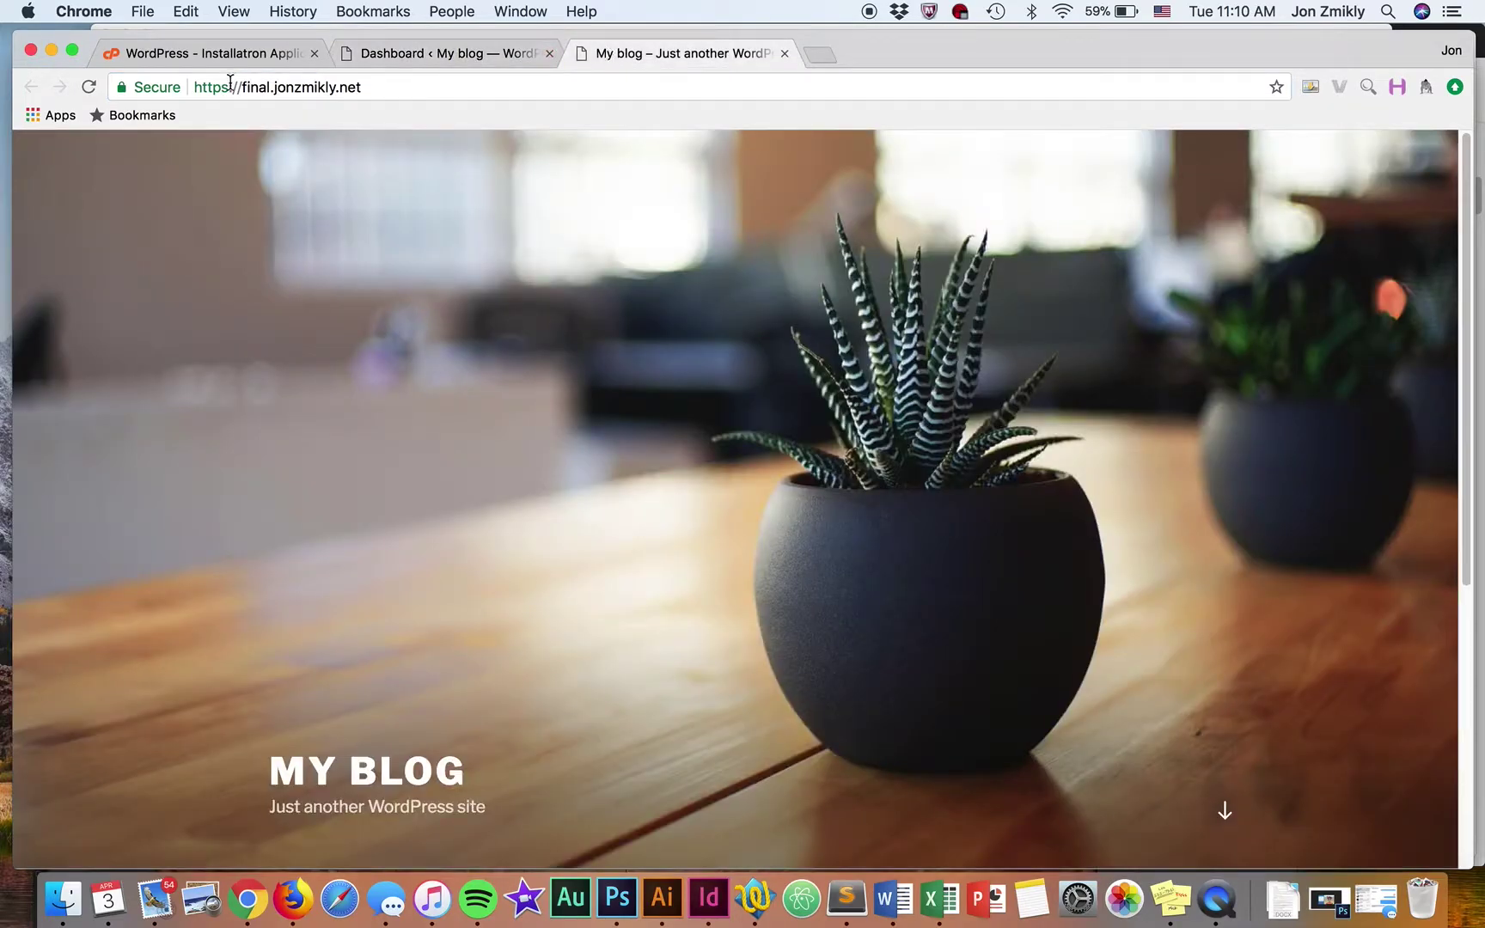
{"action": "left_click", "coordinate": [371, 86]}
{"action": "left_click", "coordinate": [444, 90]}
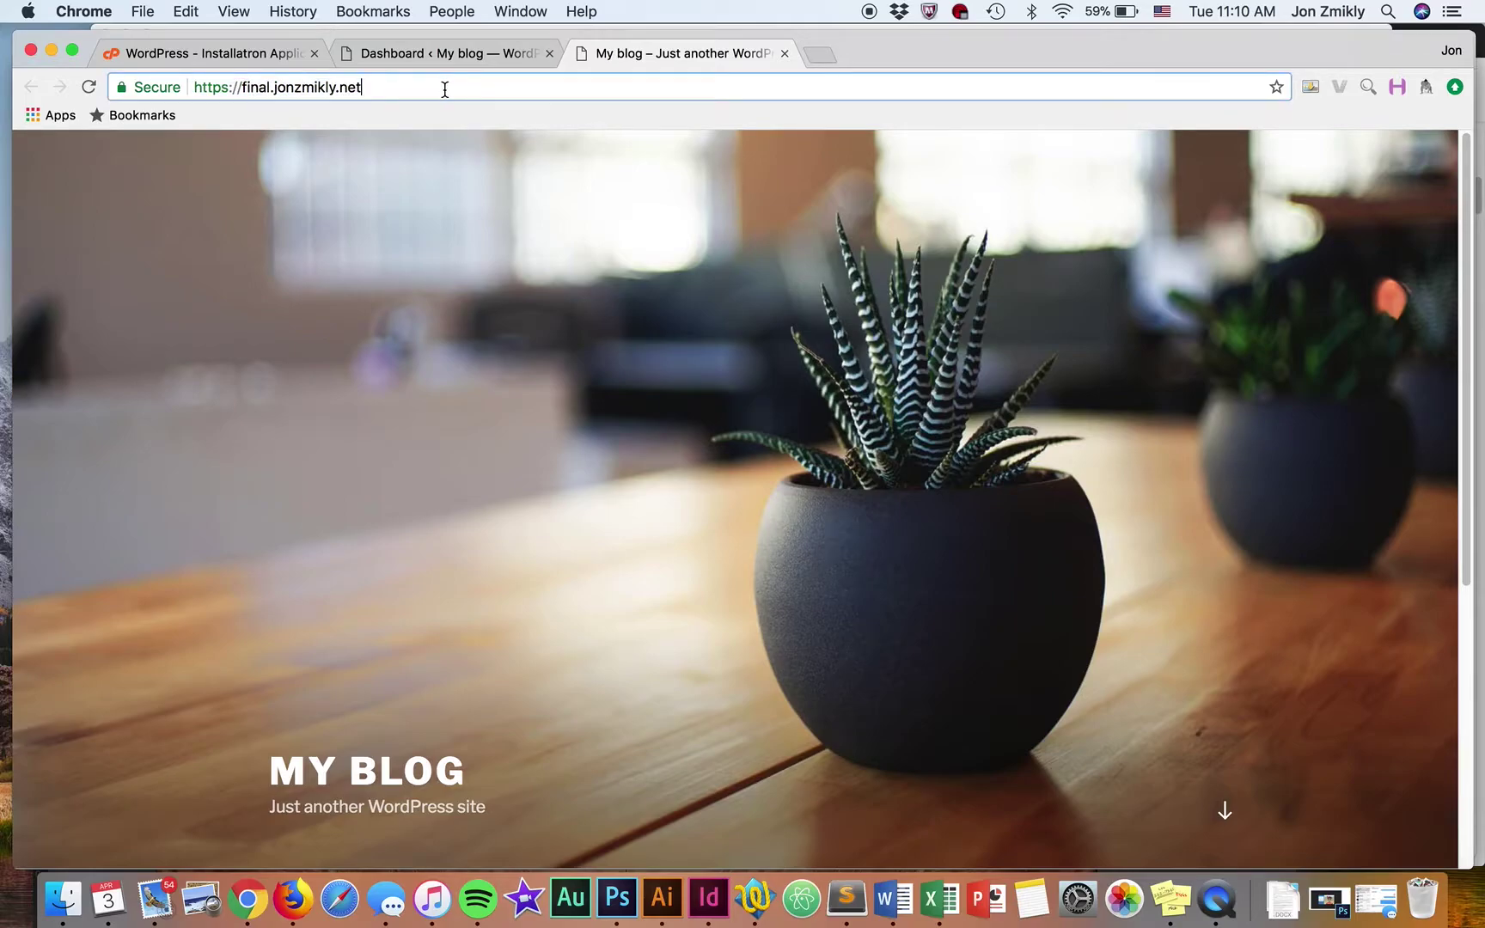
{"action": "type", "text": "/wp-ad"}
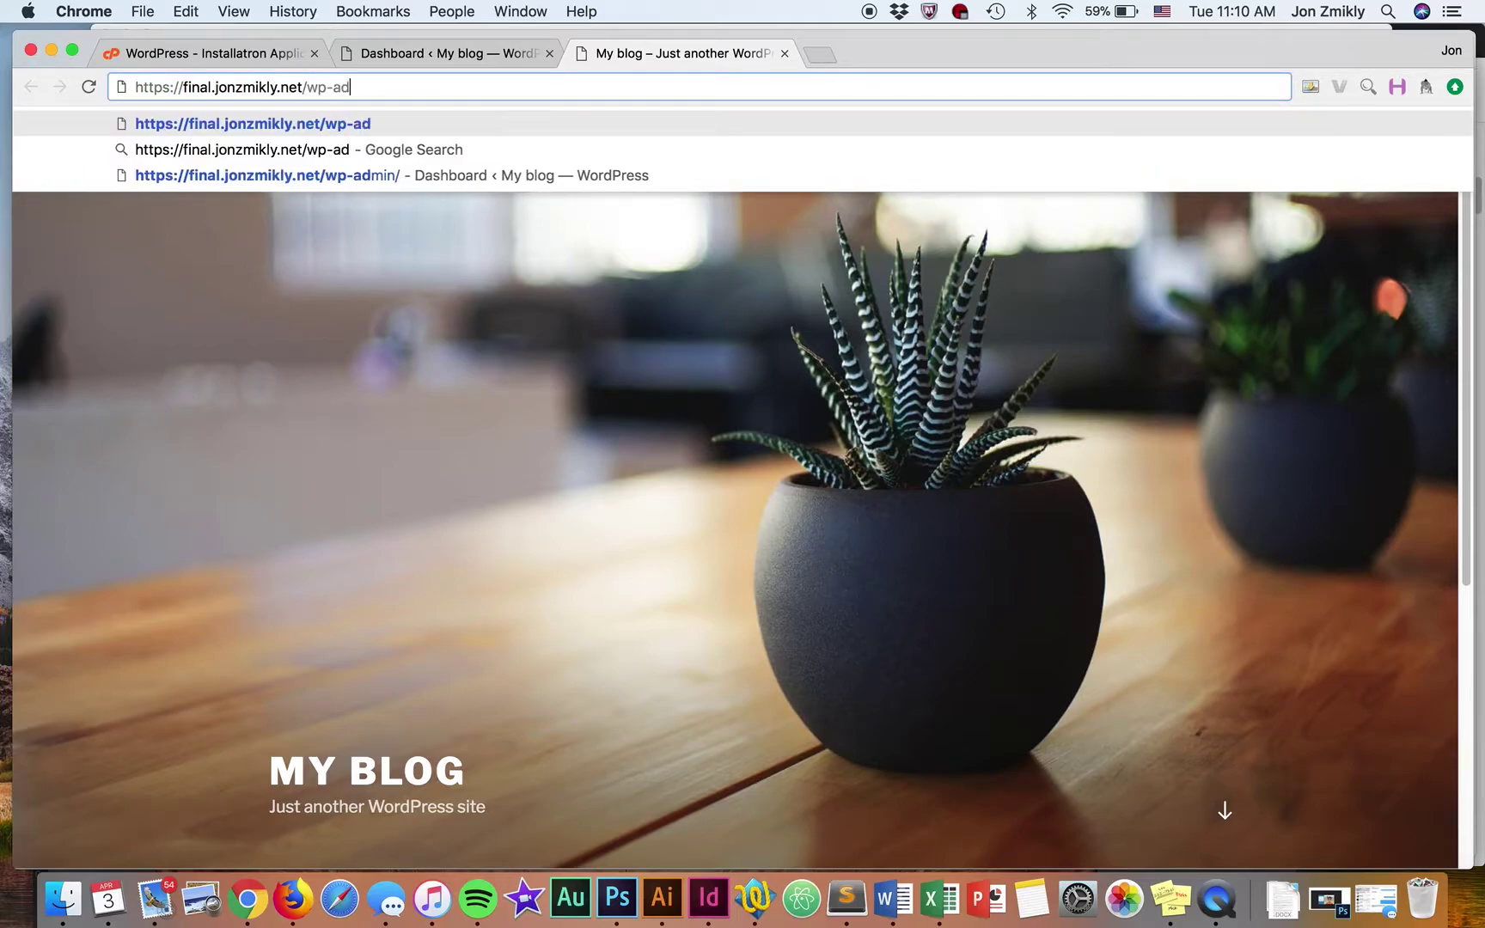
{"action": "type", "text": "min"}
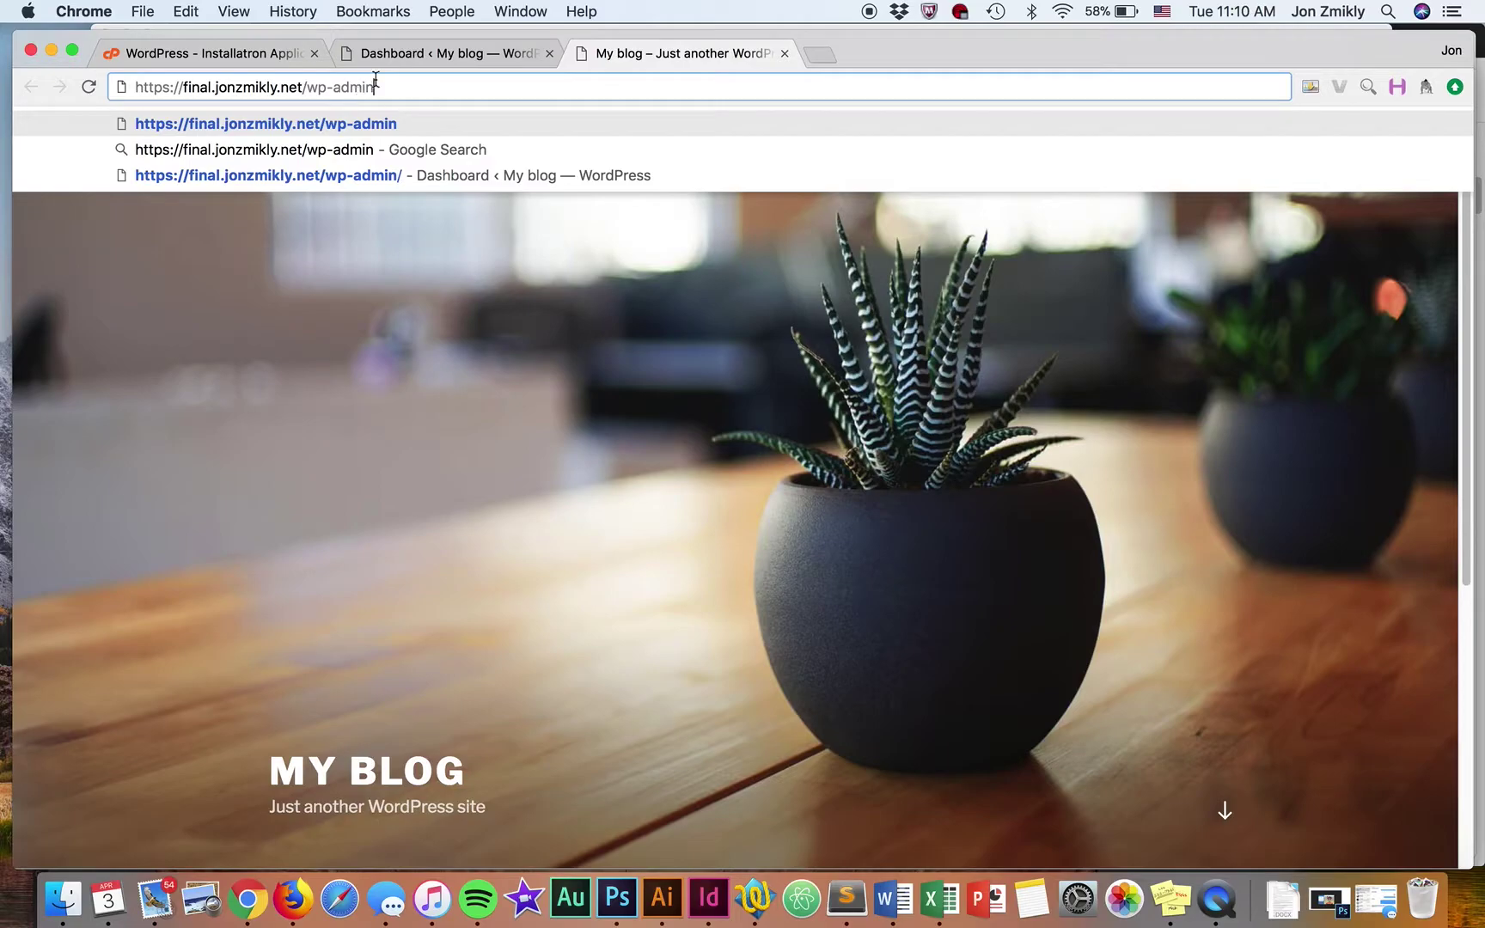
{"action": "key", "text": "BackSpace"}
{"action": "key", "text": "BackSpace"}
{"action": "key", "text": "BackSpace"}
{"action": "key", "text": "BackSpace"}
{"action": "key", "text": "BackSpace"}
{"action": "key", "text": "BackSpace"}
{"action": "key", "text": "BackSpace"}
{"action": "key", "text": "BackSpace"}
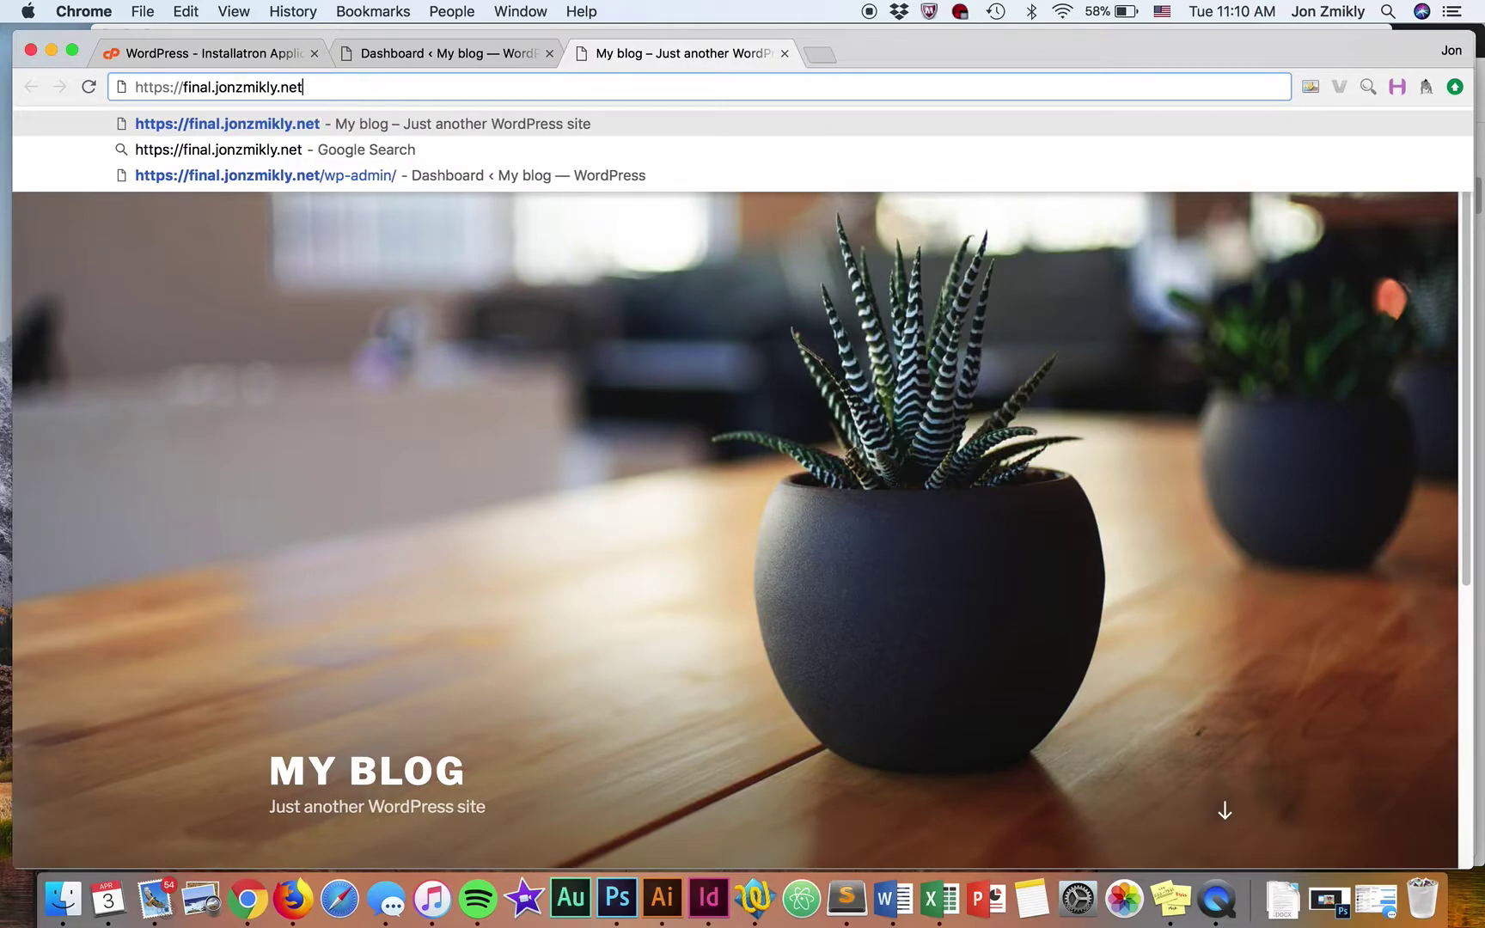
{"action": "left_click", "coordinate": [418, 50]}
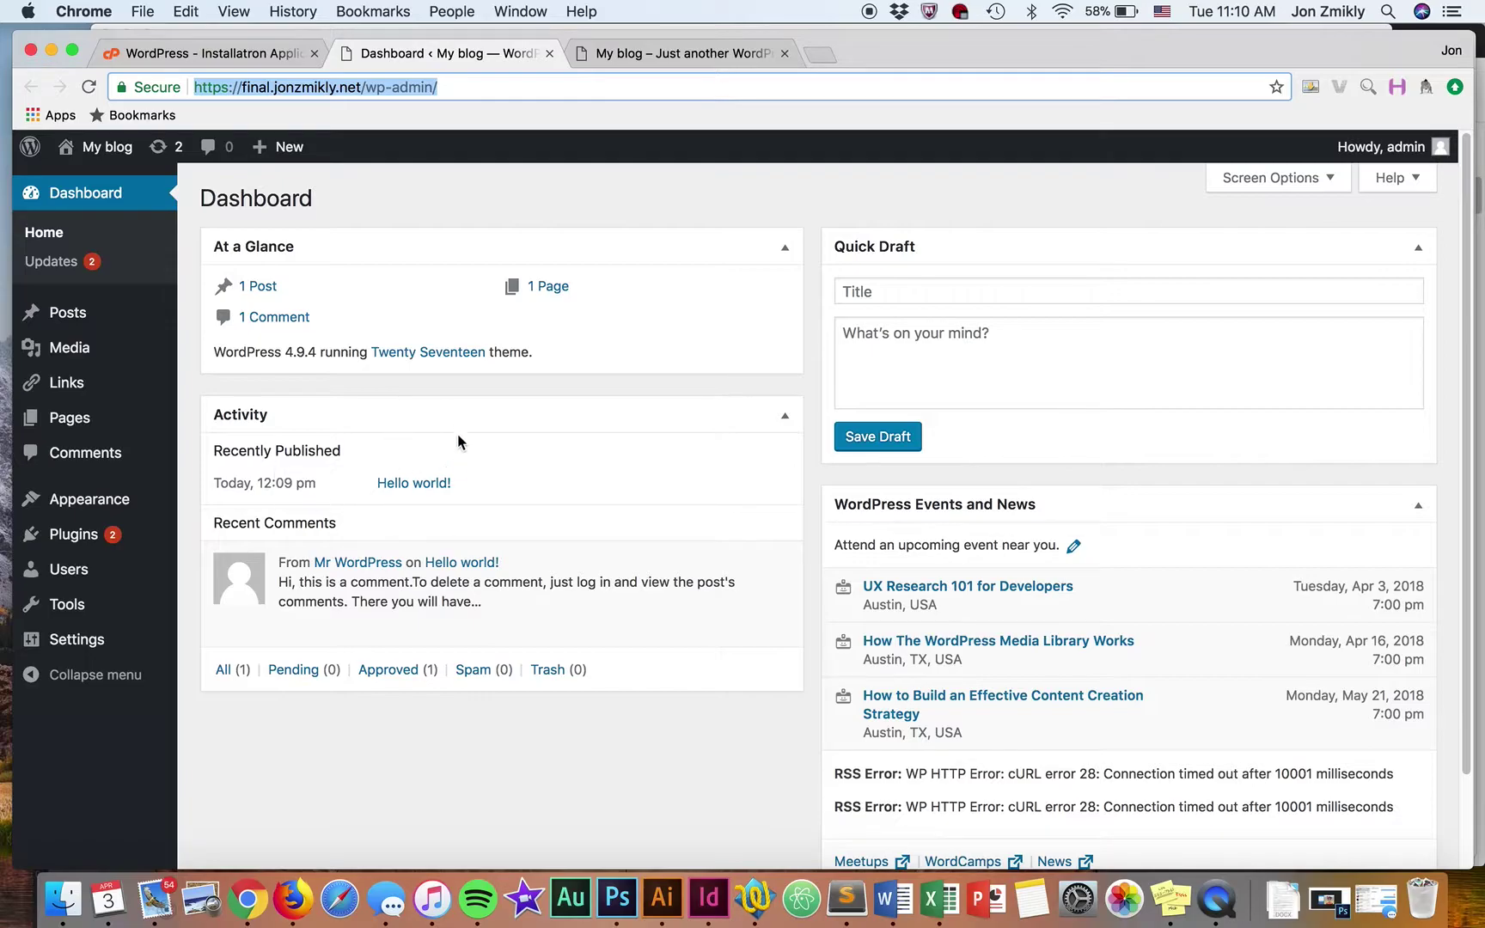
{"action": "left_click", "coordinate": [634, 55]}
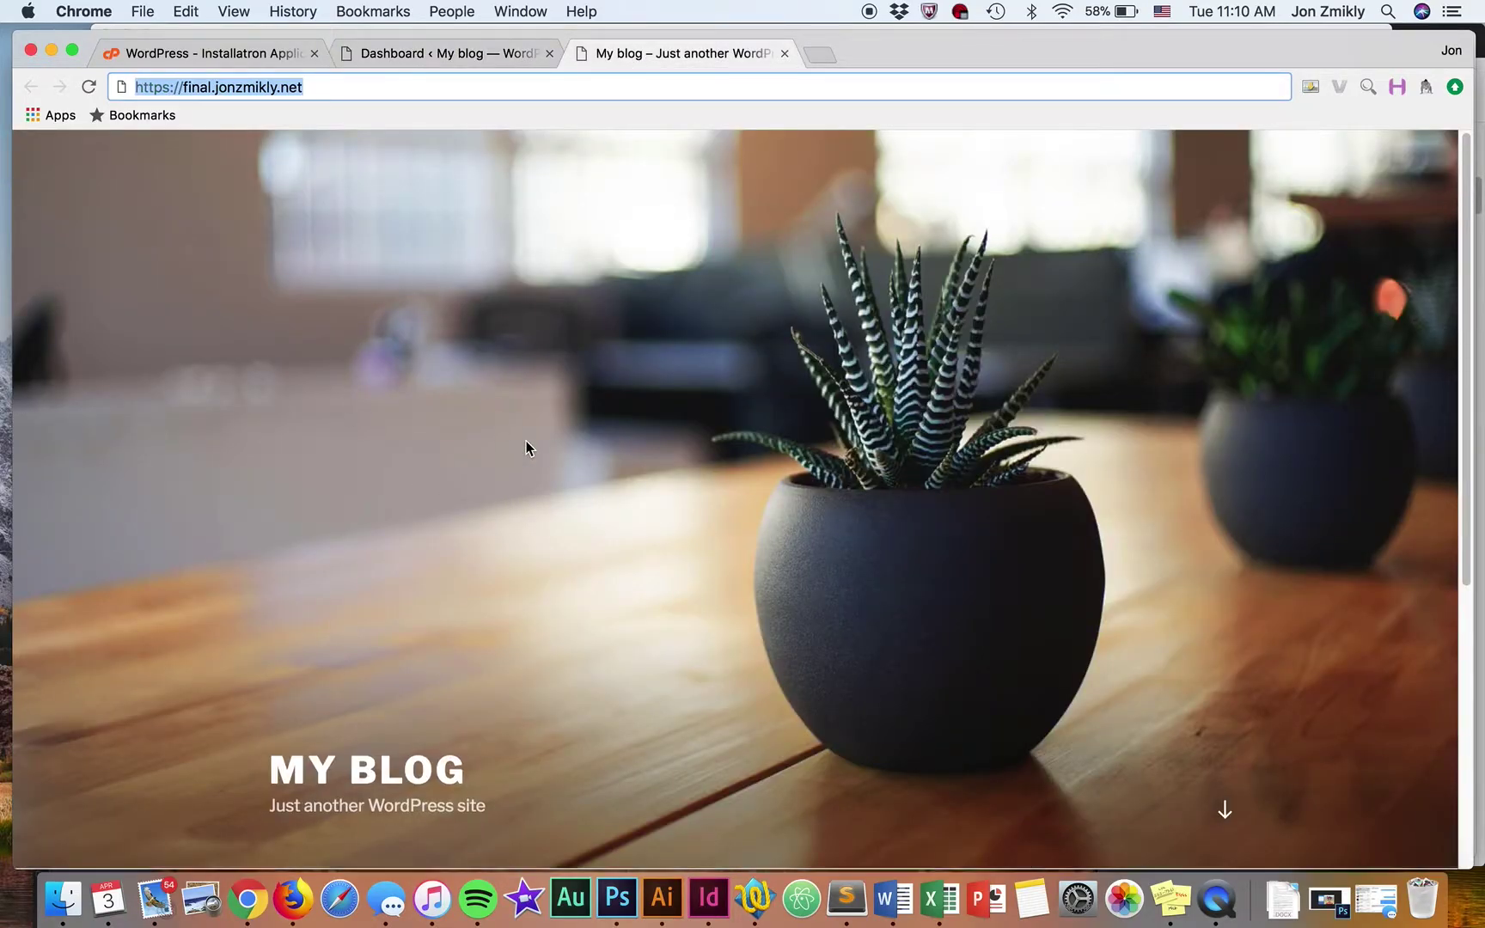
{"action": "scroll", "coordinate": [525, 443], "scroll_direction": "down", "scroll_amount": 5}
{"action": "scroll", "coordinate": [526, 443], "scroll_direction": "up", "scroll_amount": 5}
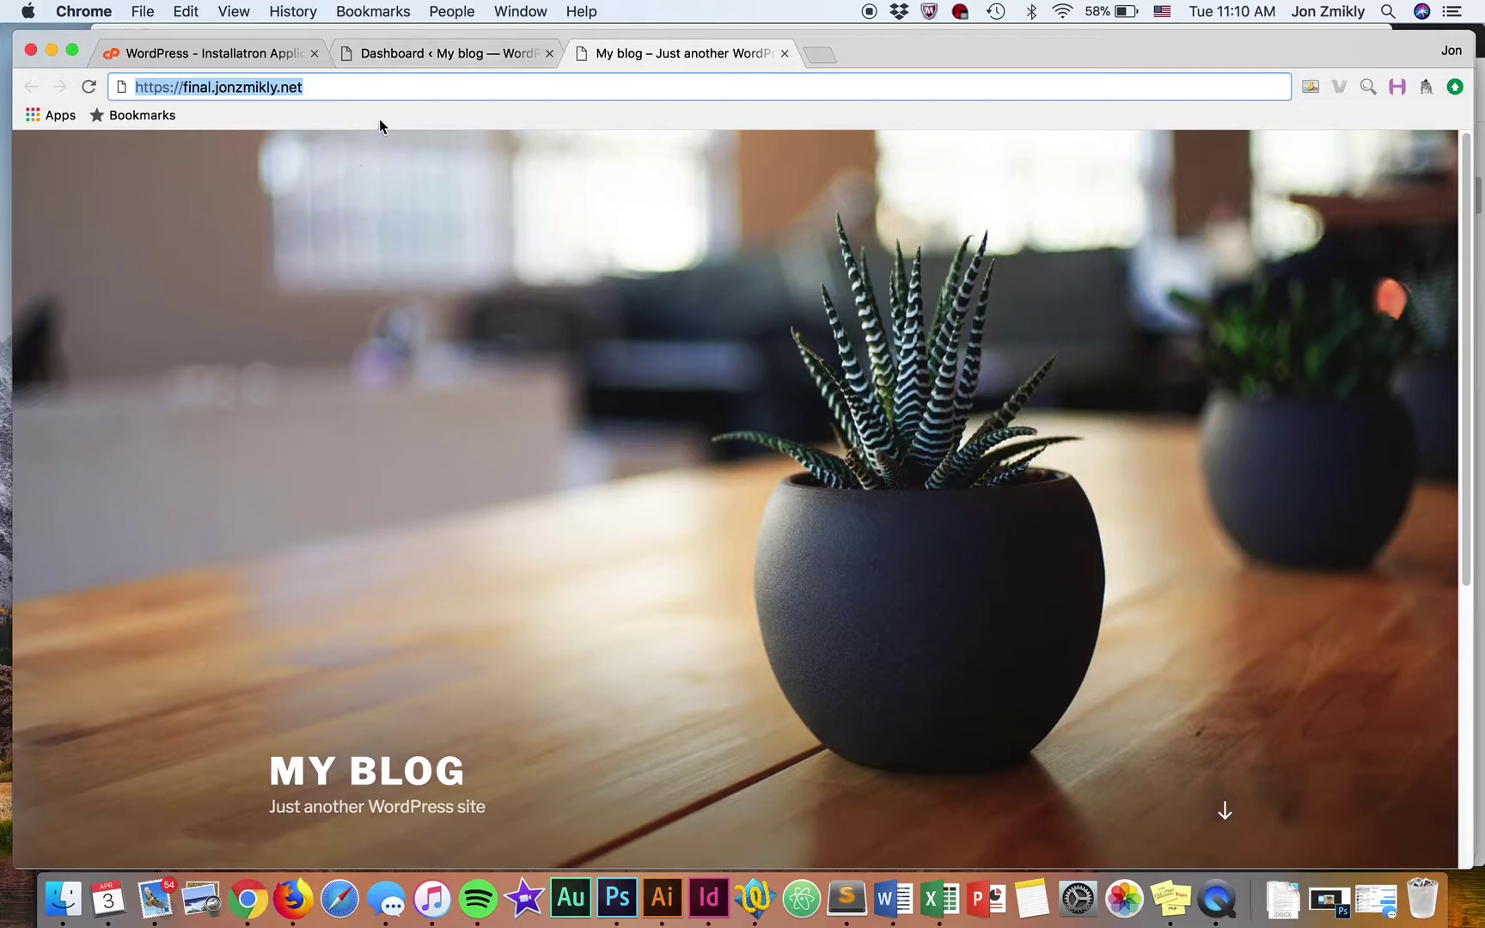
{"action": "left_click", "coordinate": [425, 53]}
{"action": "mouse_move", "coordinate": [68, 418]}
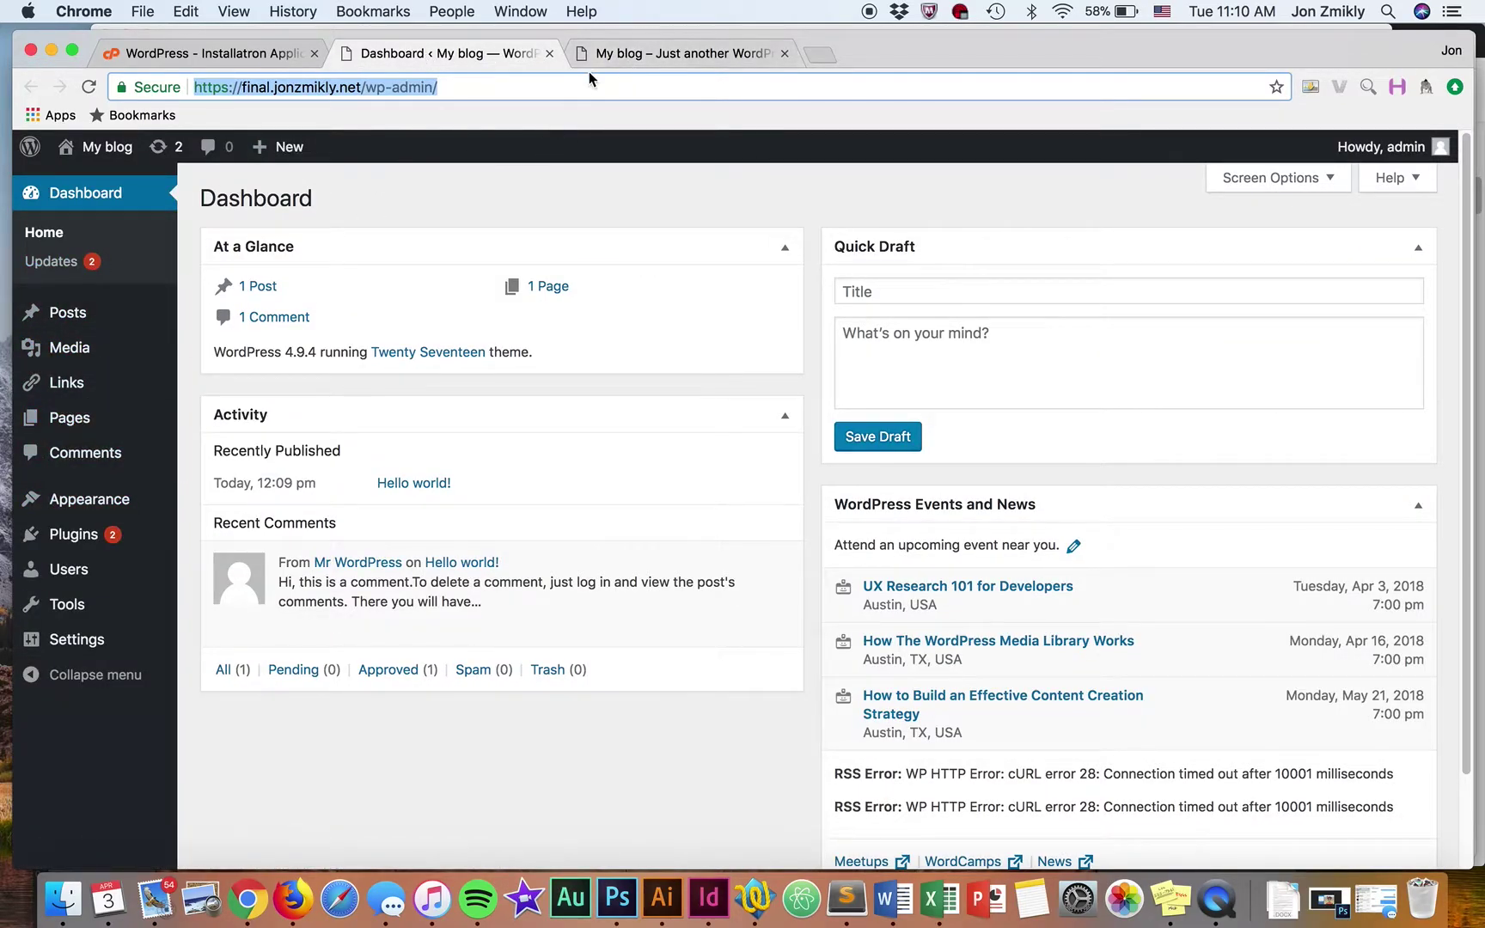
{"action": "left_click", "coordinate": [640, 55]}
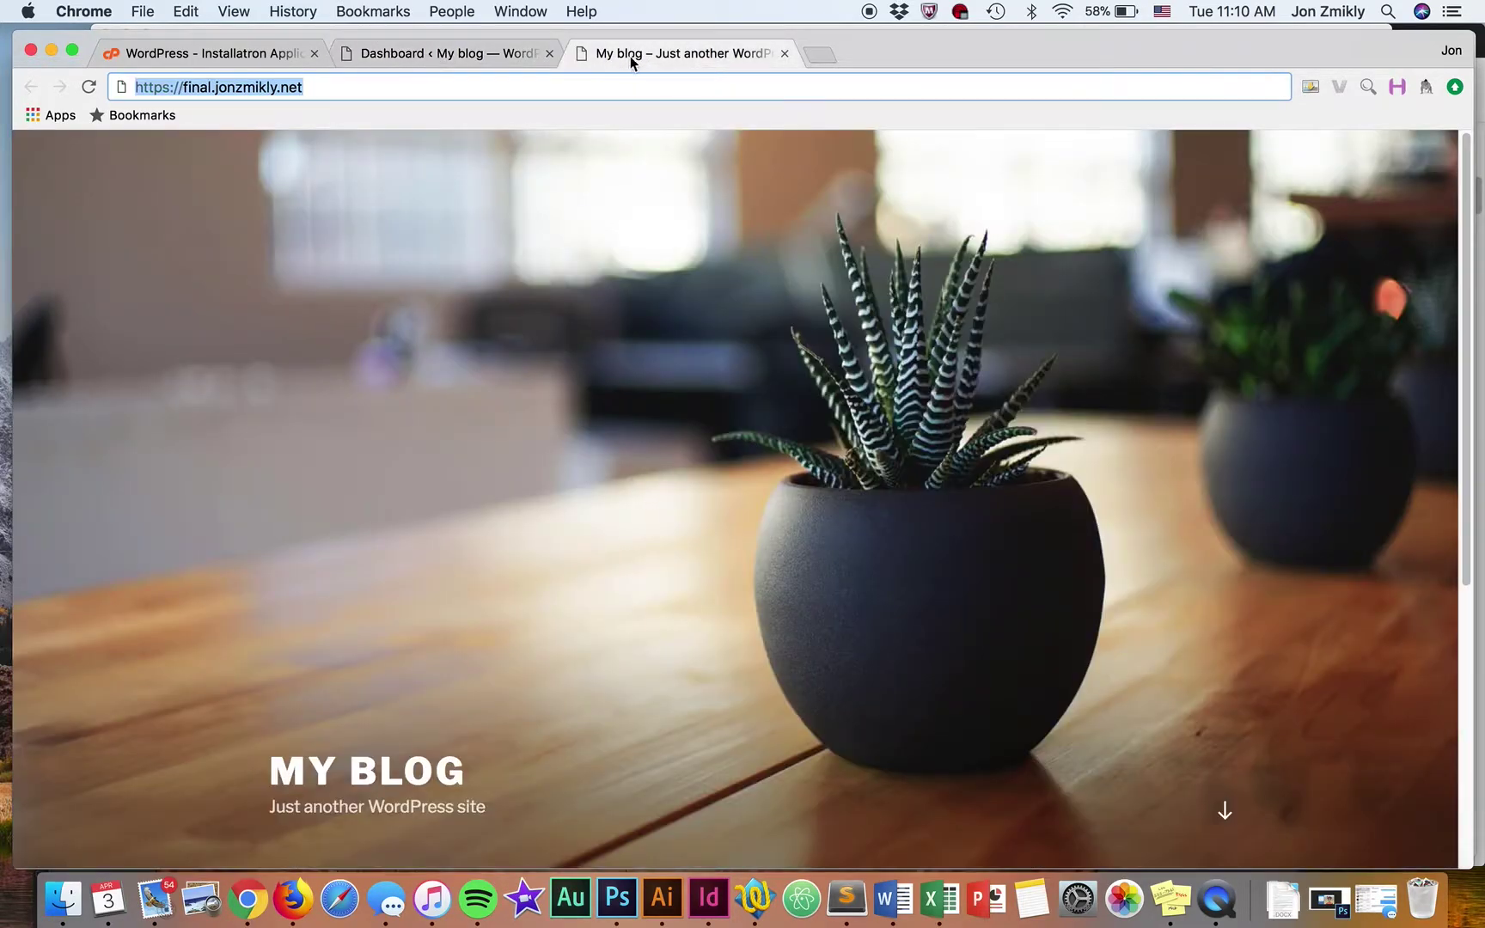
{"action": "left_click", "coordinate": [445, 53]}
{"action": "scroll", "coordinate": [307, 478], "scroll_direction": "down", "scroll_amount": 3}
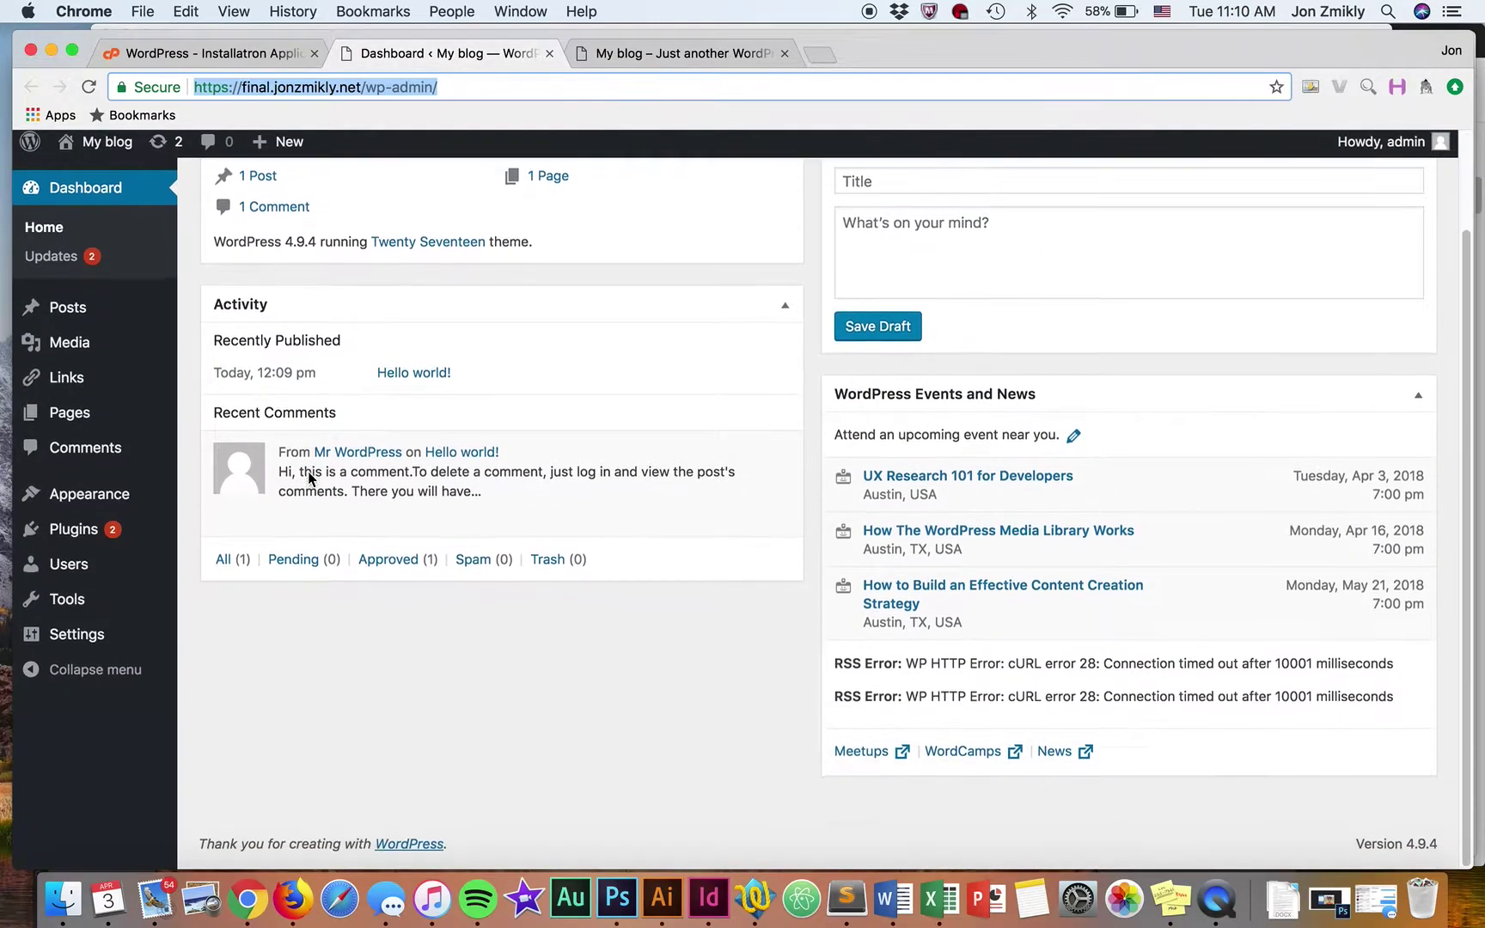
{"action": "scroll", "coordinate": [308, 478], "scroll_direction": "up", "scroll_amount": 3}
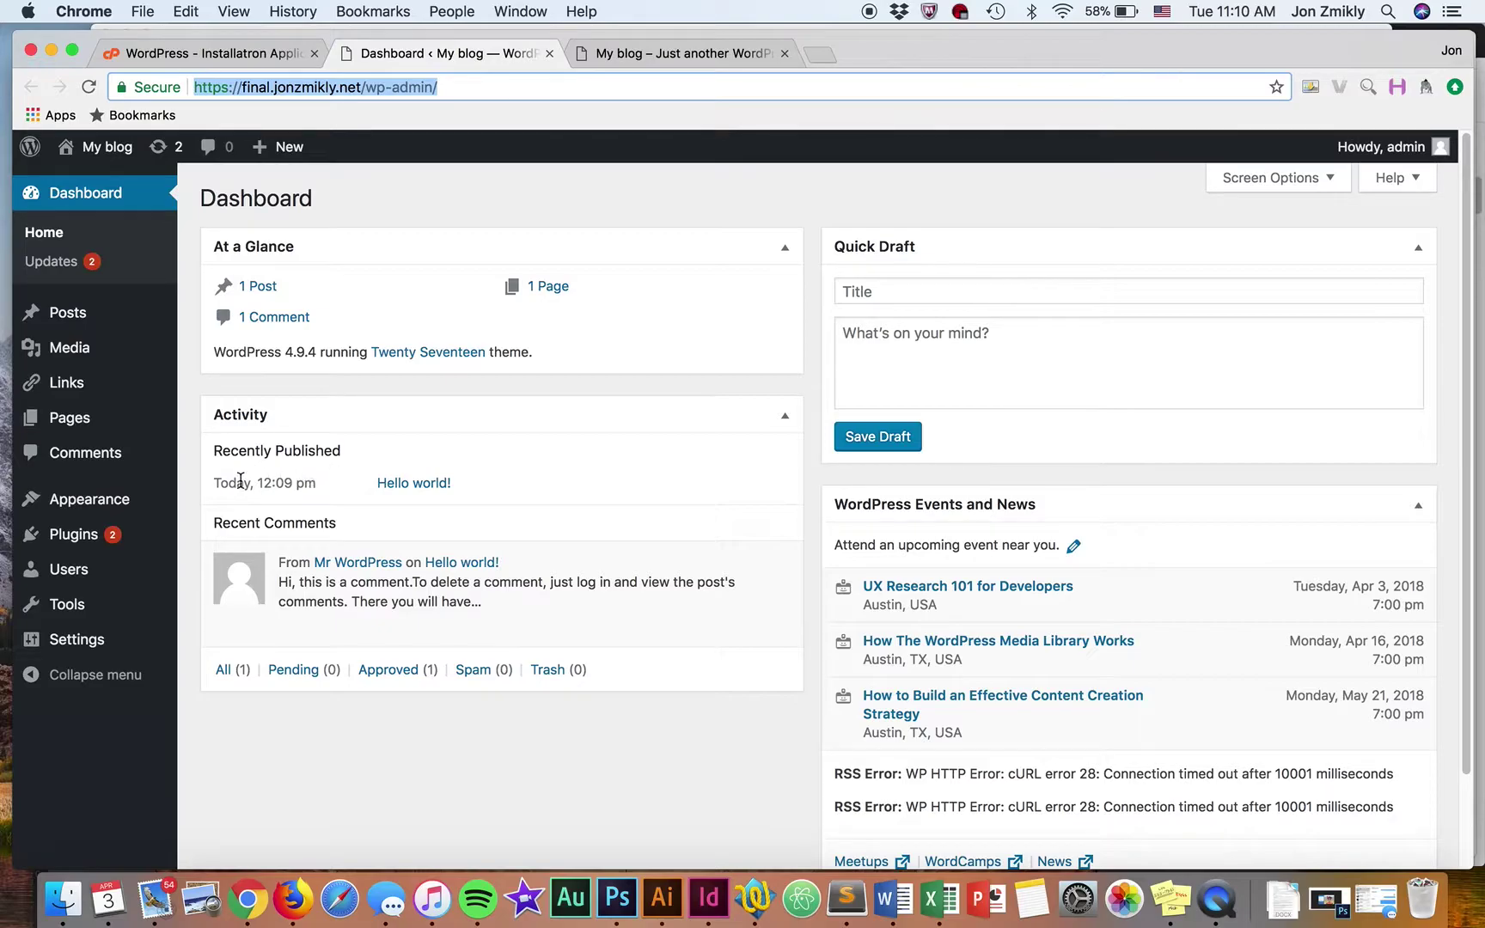
Step: In General Settings, set the site title to 'Final Project' and tagline to 'Tagline will go here'
{"action": "left_click", "coordinate": [79, 644]}
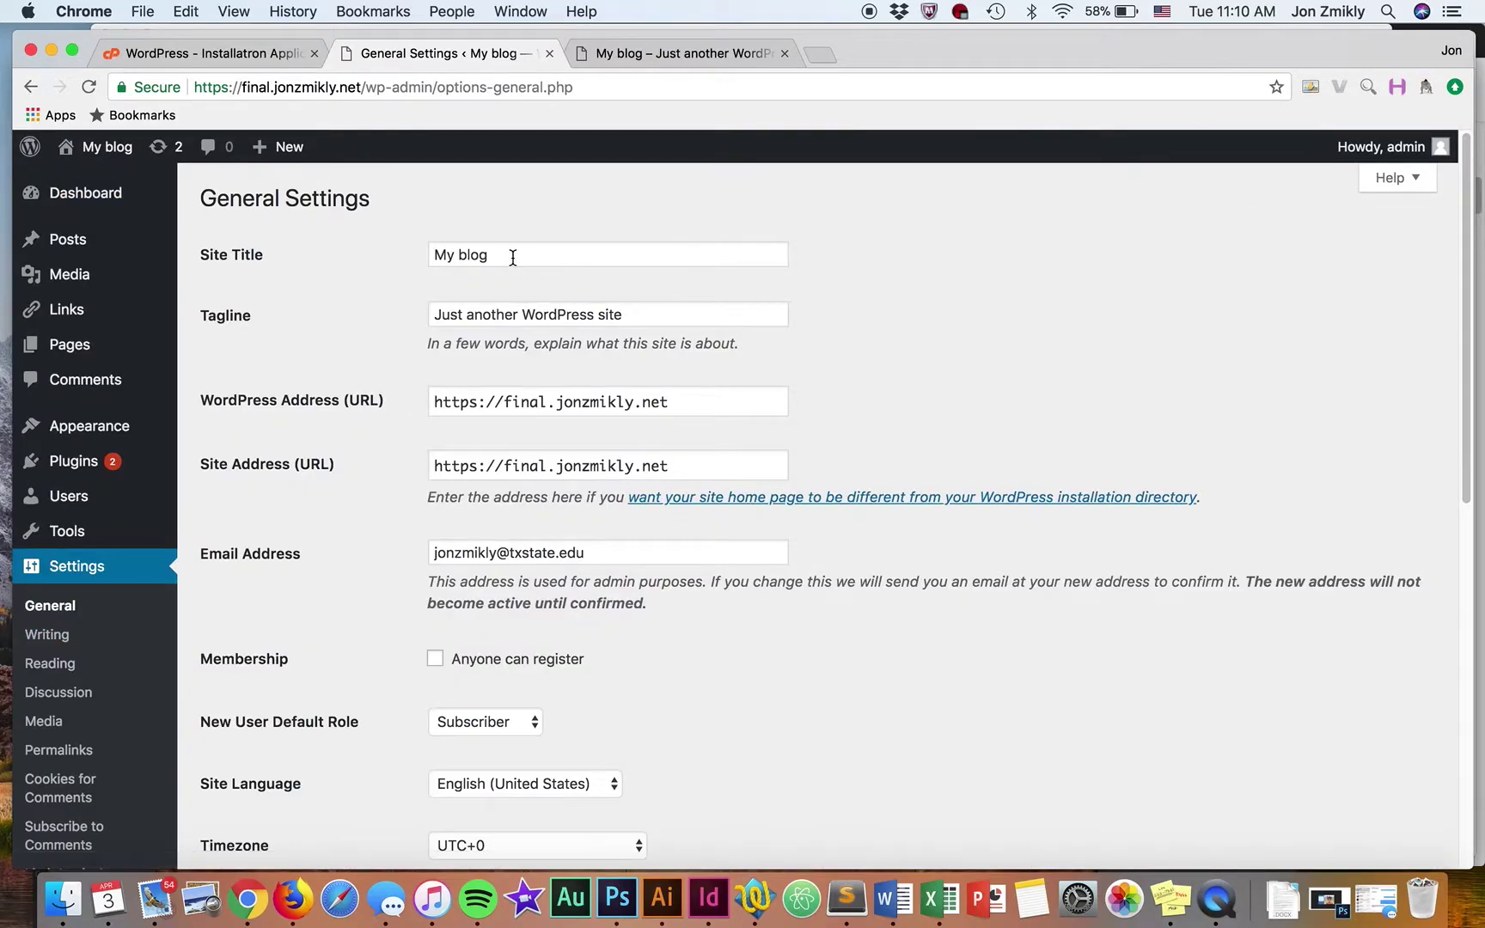
{"action": "left_click_drag", "start_coordinate": [510, 255], "coordinate": [393, 264]}
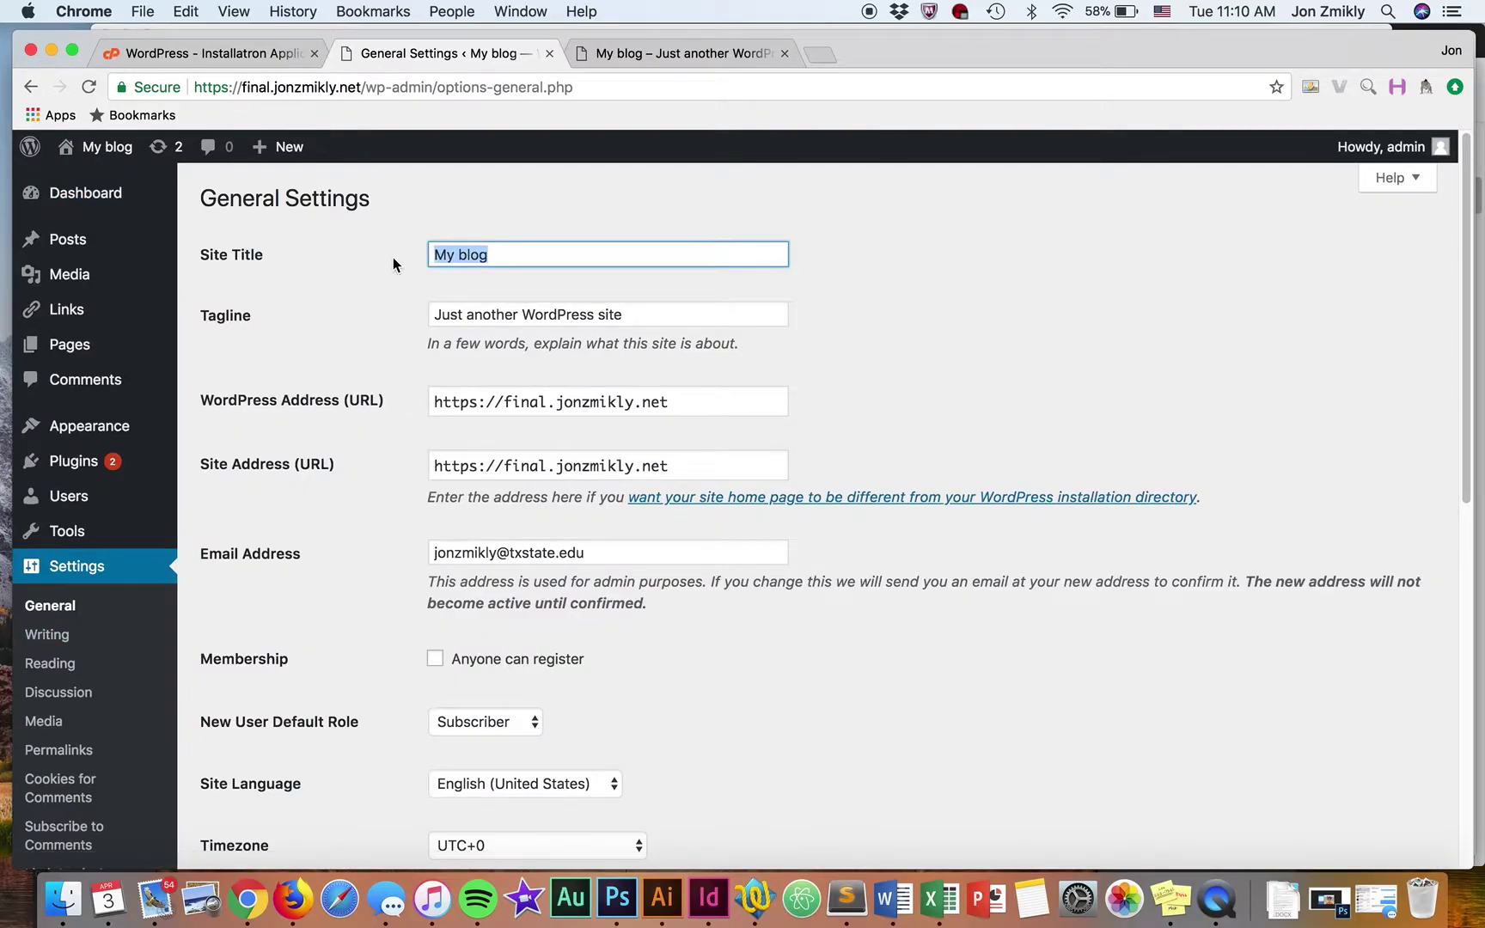
{"action": "type", "text": "Final Pro"}
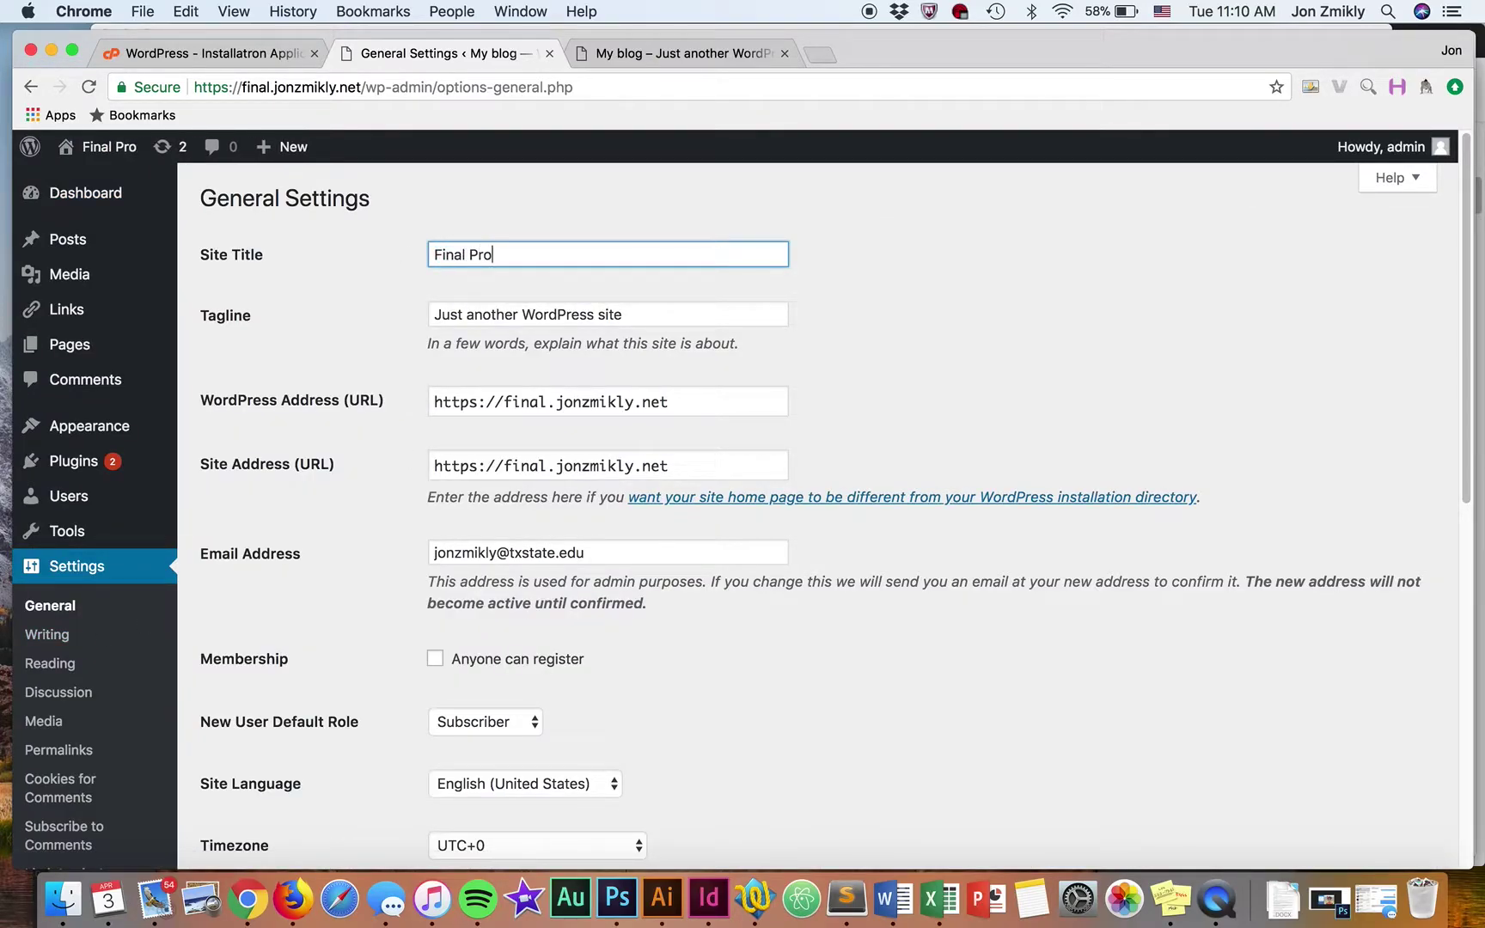
{"action": "type", "text": "ject"}
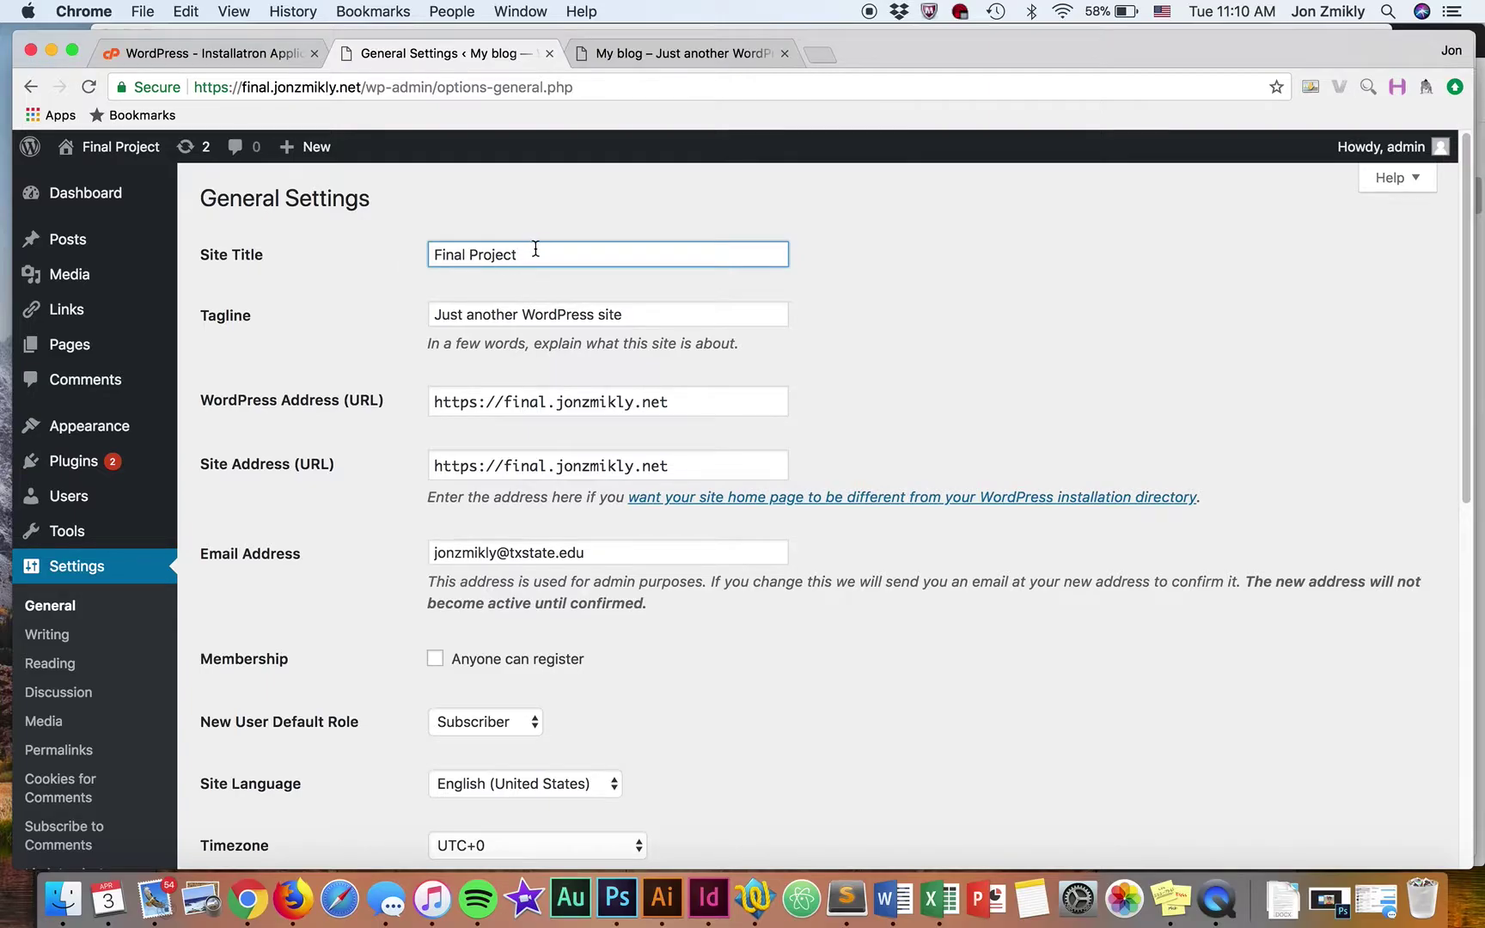
{"action": "mouse_move", "coordinate": [536, 249]}
{"action": "left_mouse_down"}
{"action": "mouse_move", "coordinate": [430, 254]}
{"action": "mouse_move", "coordinate": [602, 253]}
{"action": "left_mouse_up"}
{"action": "left_click", "coordinate": [431, 255]}
{"action": "left_click_drag", "start_coordinate": [672, 310], "coordinate": [430, 312]}
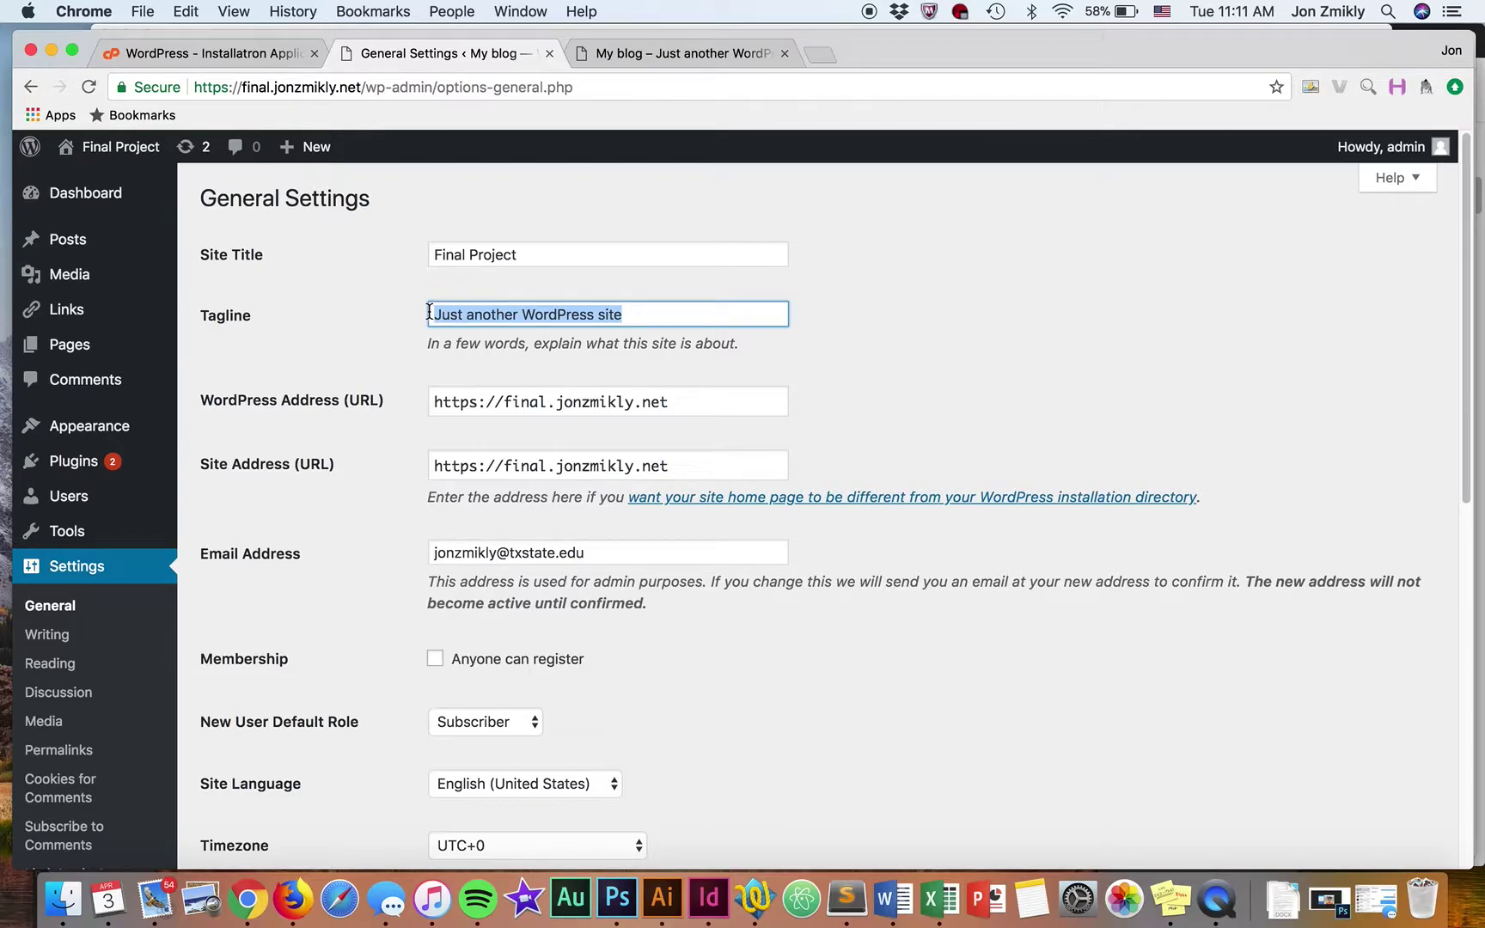
{"action": "type", "text": "Tagline"}
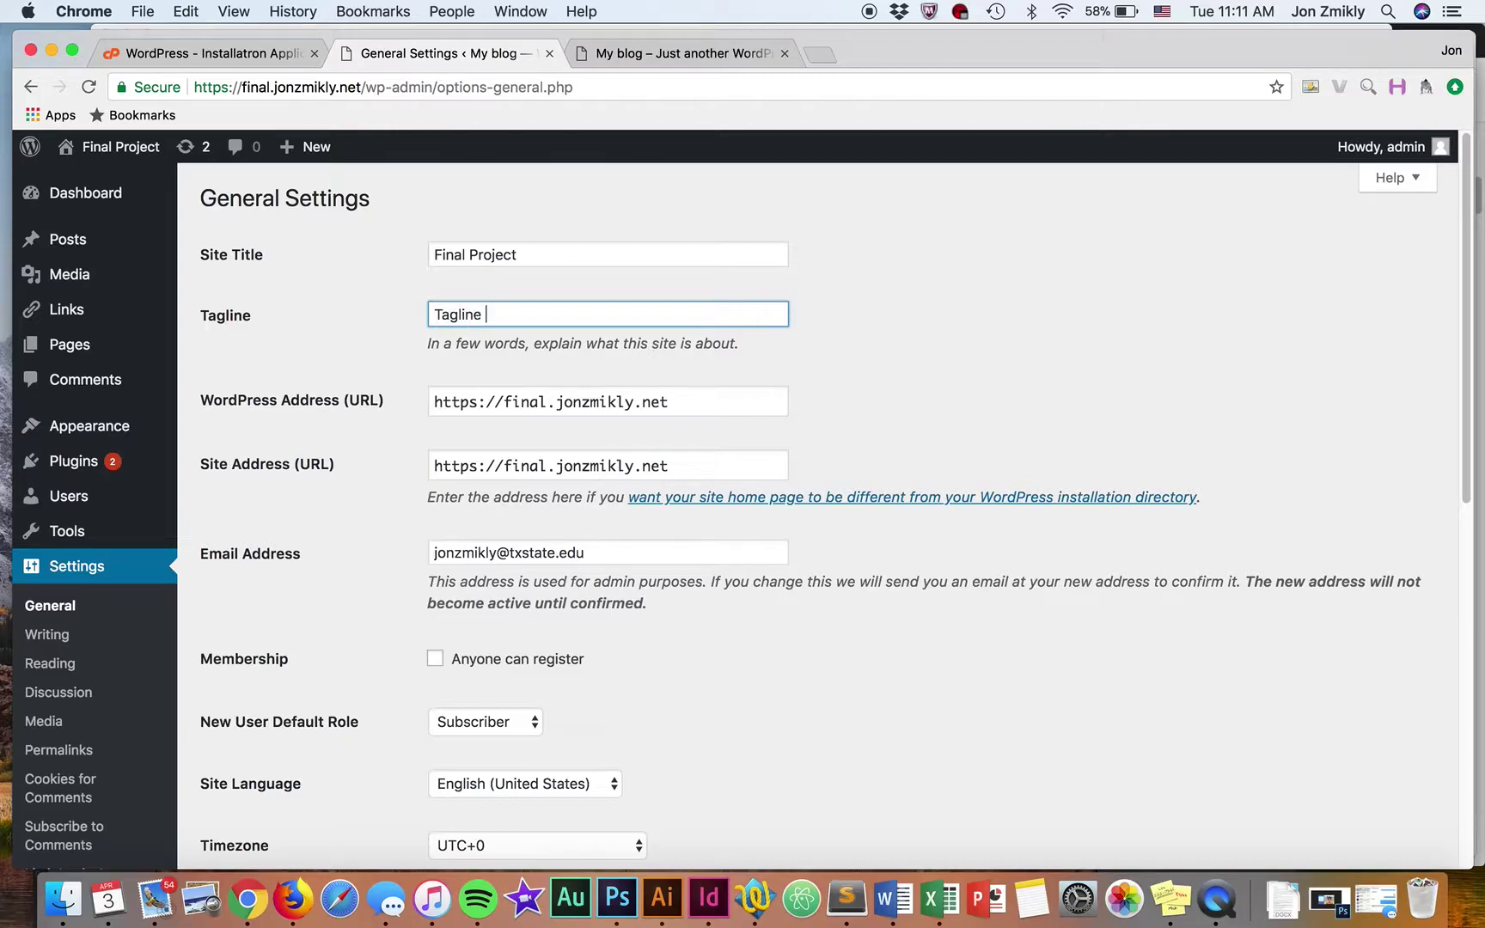
{"action": "type", "text": " will go here"}
{"action": "scroll", "coordinate": [349, 481], "scroll_direction": "down", "scroll_amount": 3}
{"action": "scroll", "coordinate": [349, 480], "scroll_direction": "down", "scroll_amount": 4}
{"action": "scroll", "coordinate": [349, 480], "scroll_direction": "up", "scroll_amount": 7}
{"action": "left_click", "coordinate": [237, 255]}
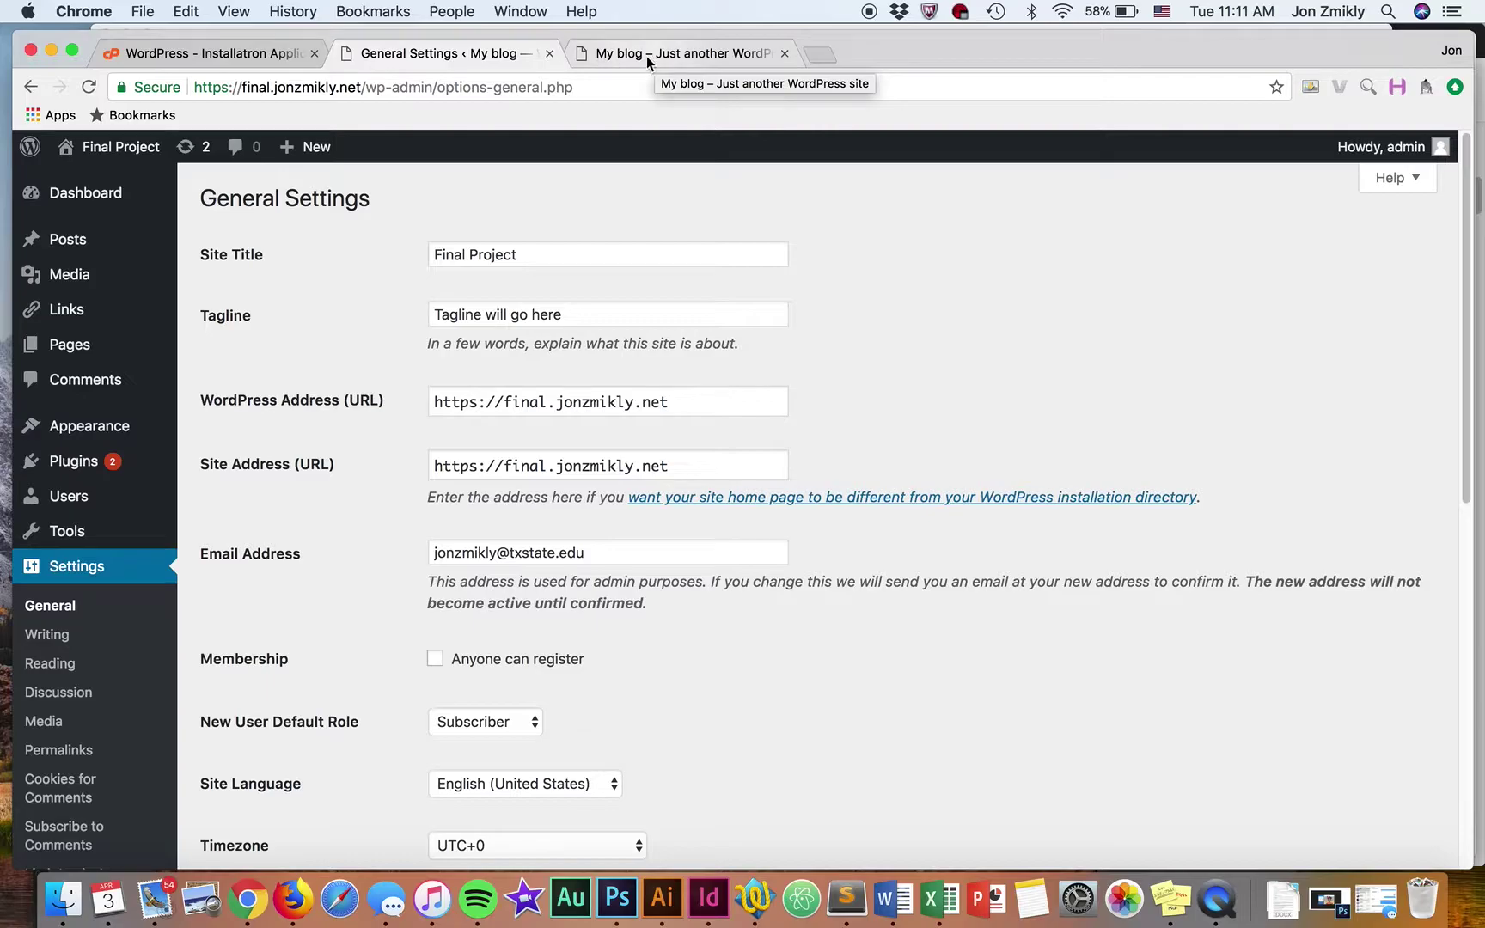
{"action": "left_click", "coordinate": [496, 249]}
{"action": "left_click", "coordinate": [471, 316]}
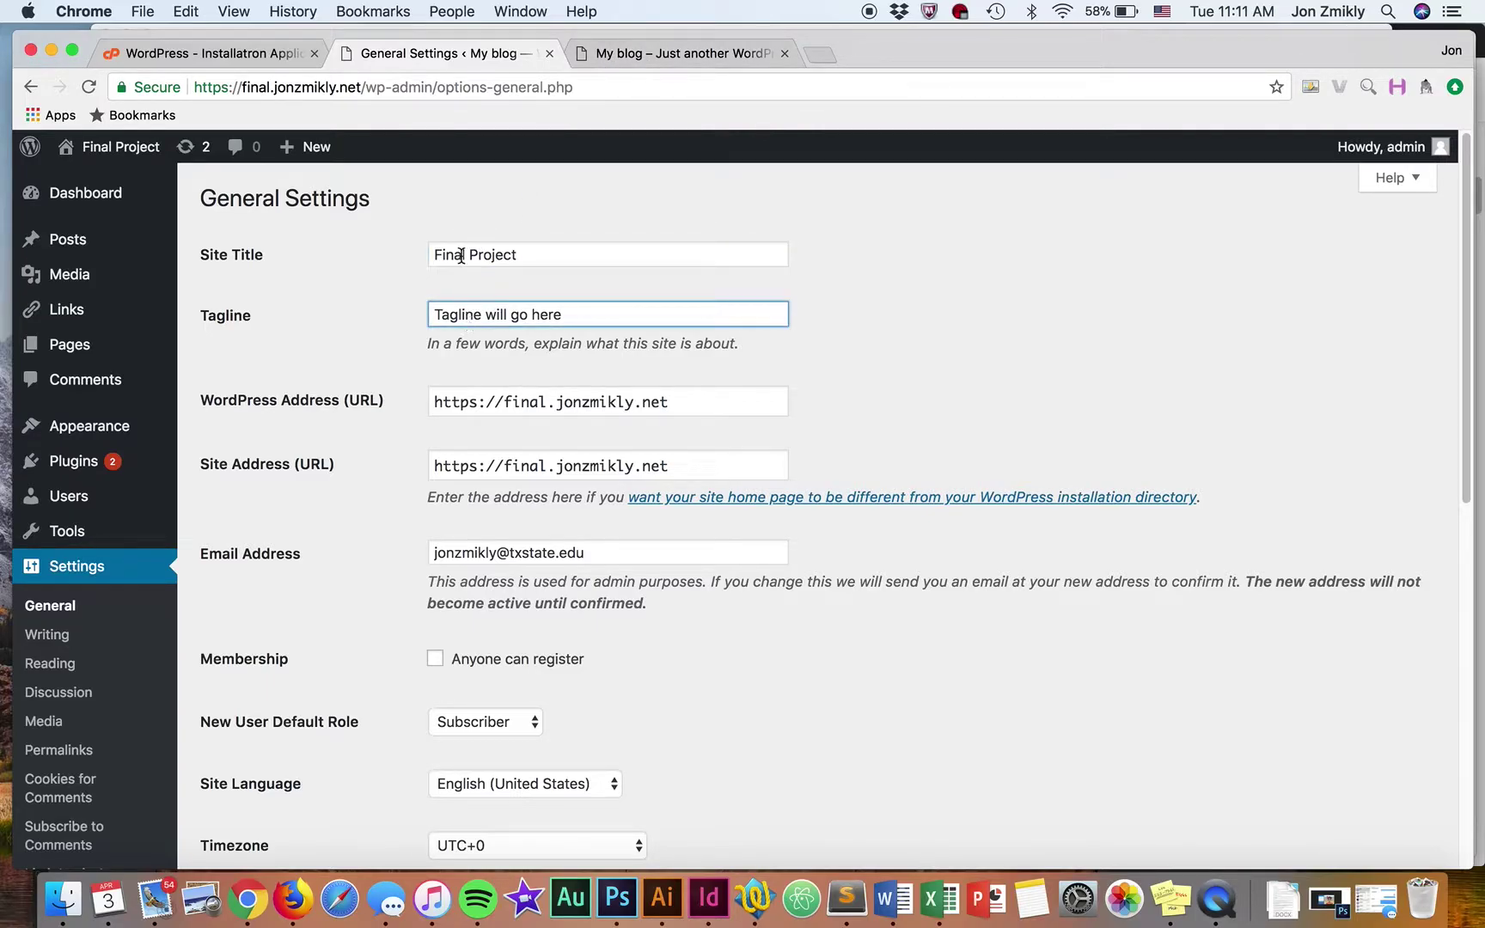
Step: Set the timezone to UTC+6 and save the general settings
{"action": "scroll", "coordinate": [389, 402], "scroll_direction": "down", "scroll_amount": 1}
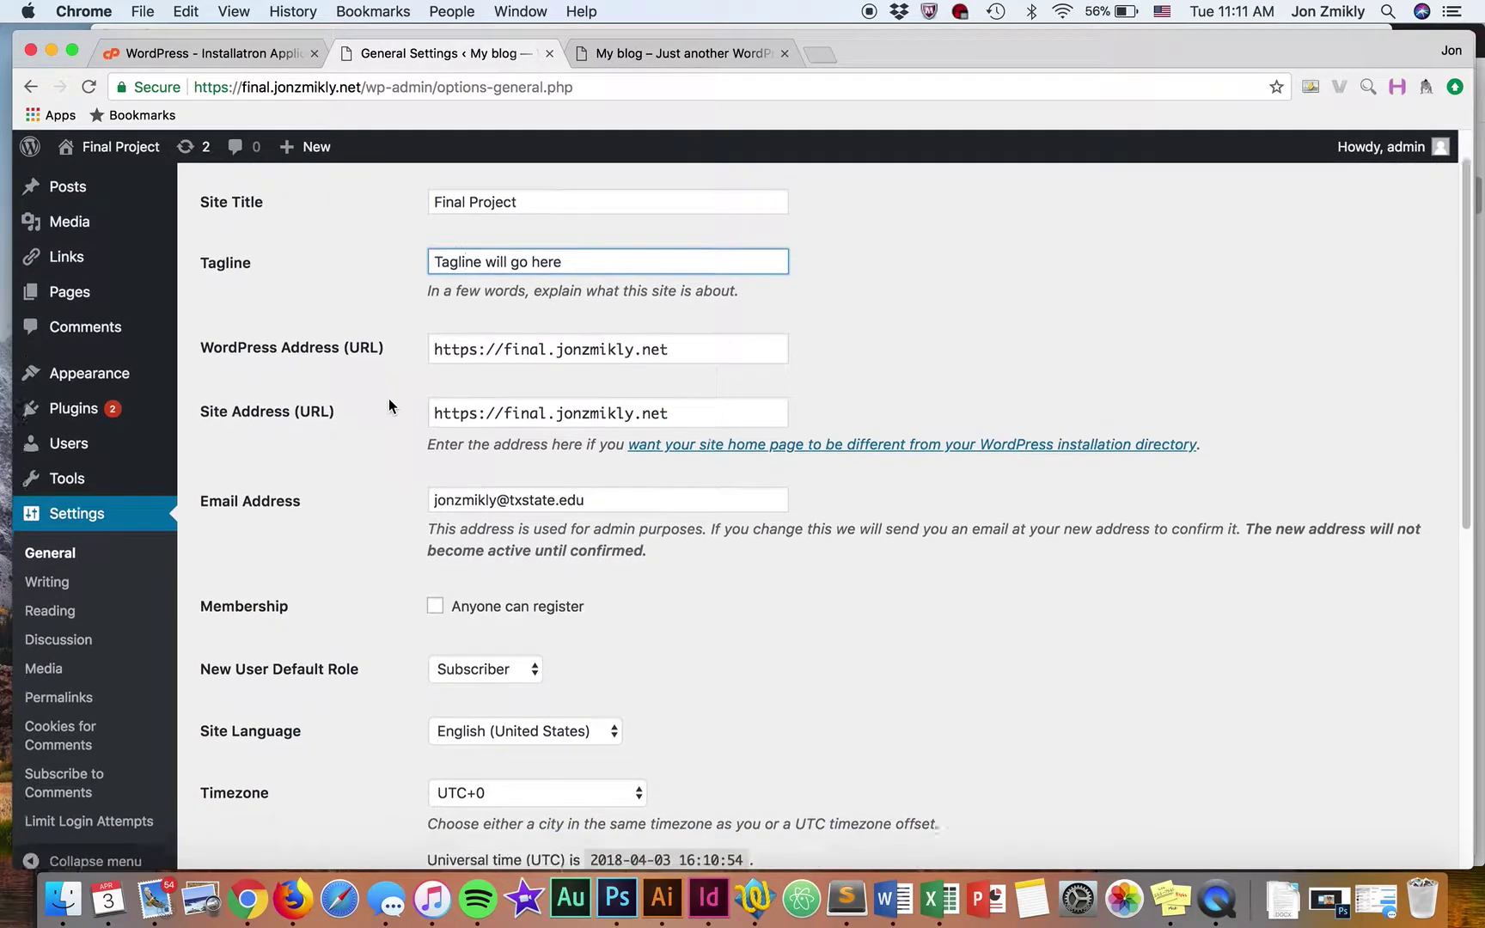
{"action": "scroll", "coordinate": [390, 402], "scroll_direction": "down", "scroll_amount": 5}
{"action": "scroll", "coordinate": [389, 402], "scroll_direction": "down", "scroll_amount": 2}
{"action": "left_click", "coordinate": [481, 407]}
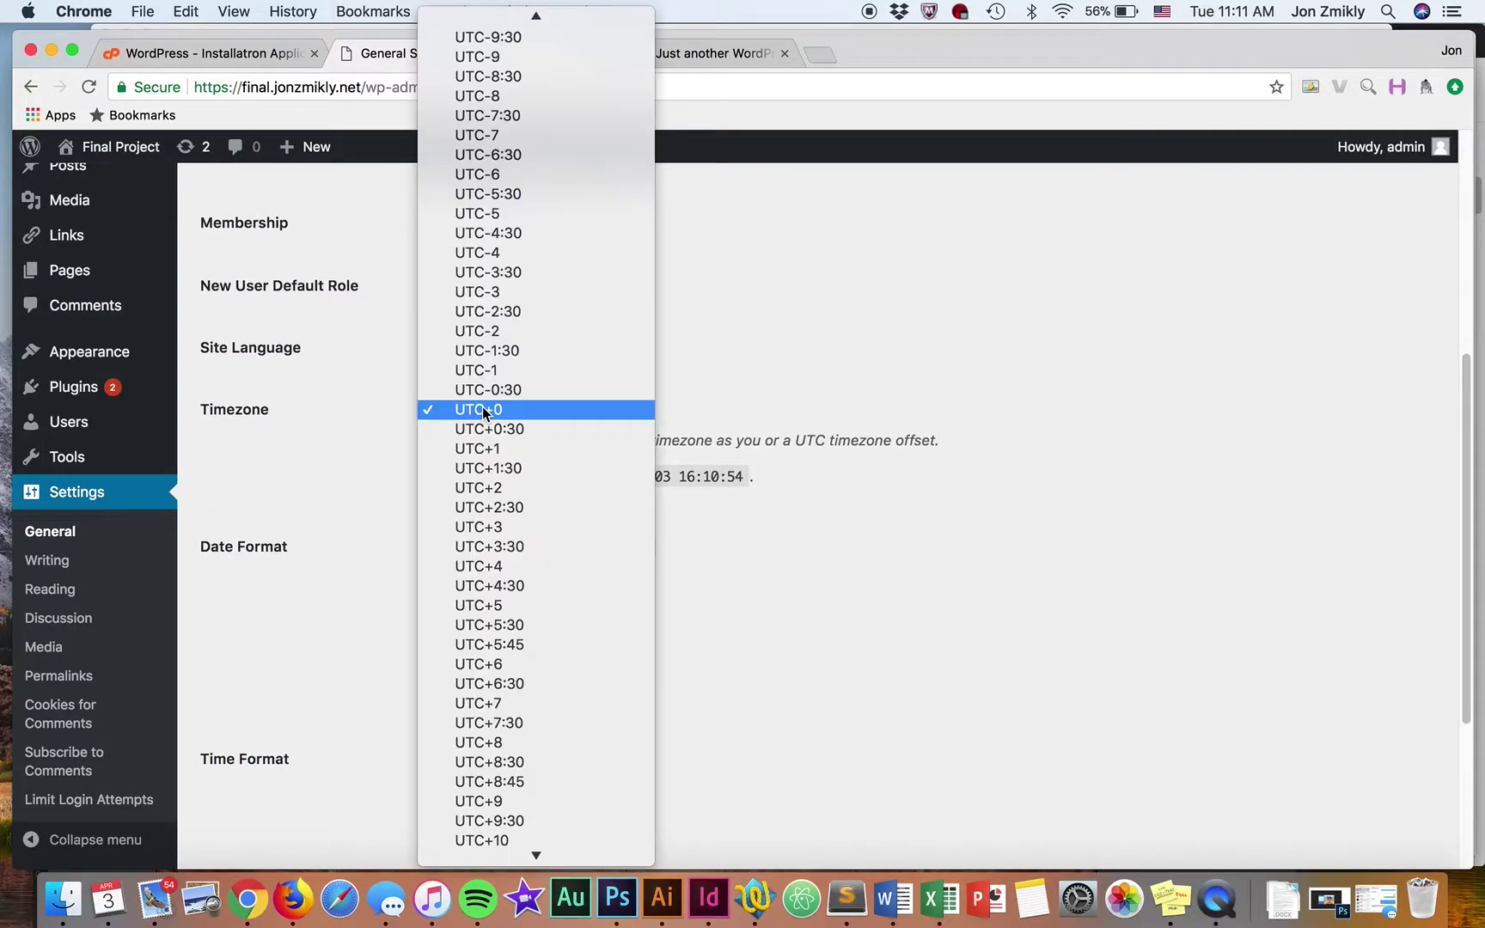
{"action": "left_click", "coordinate": [481, 664]}
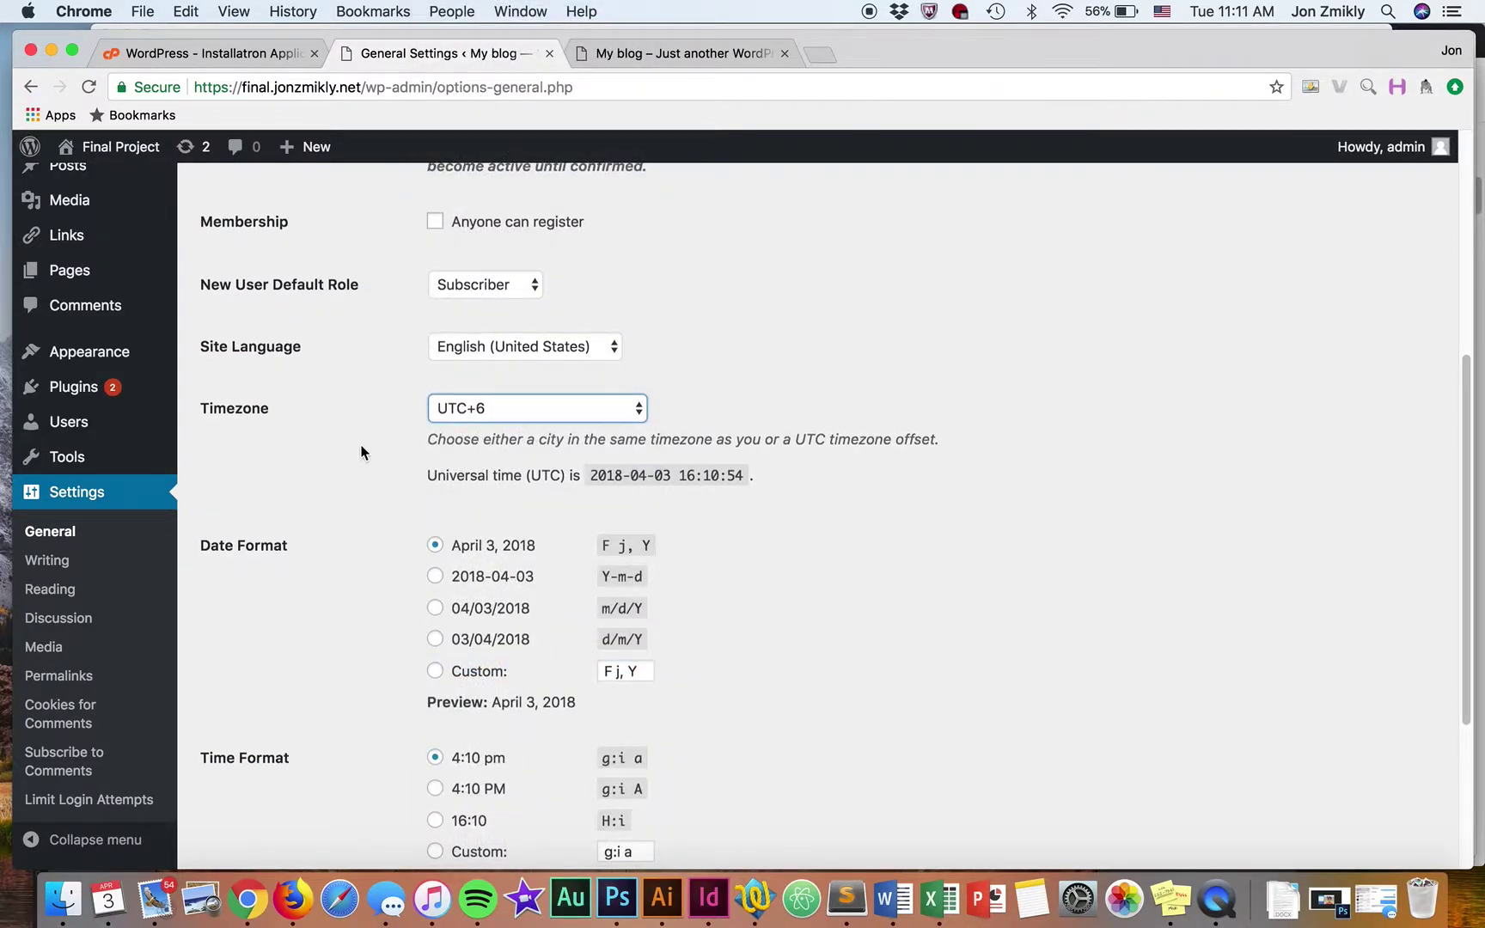
{"action": "scroll", "coordinate": [364, 448], "scroll_direction": "down", "scroll_amount": 4}
{"action": "left_click", "coordinate": [255, 764]}
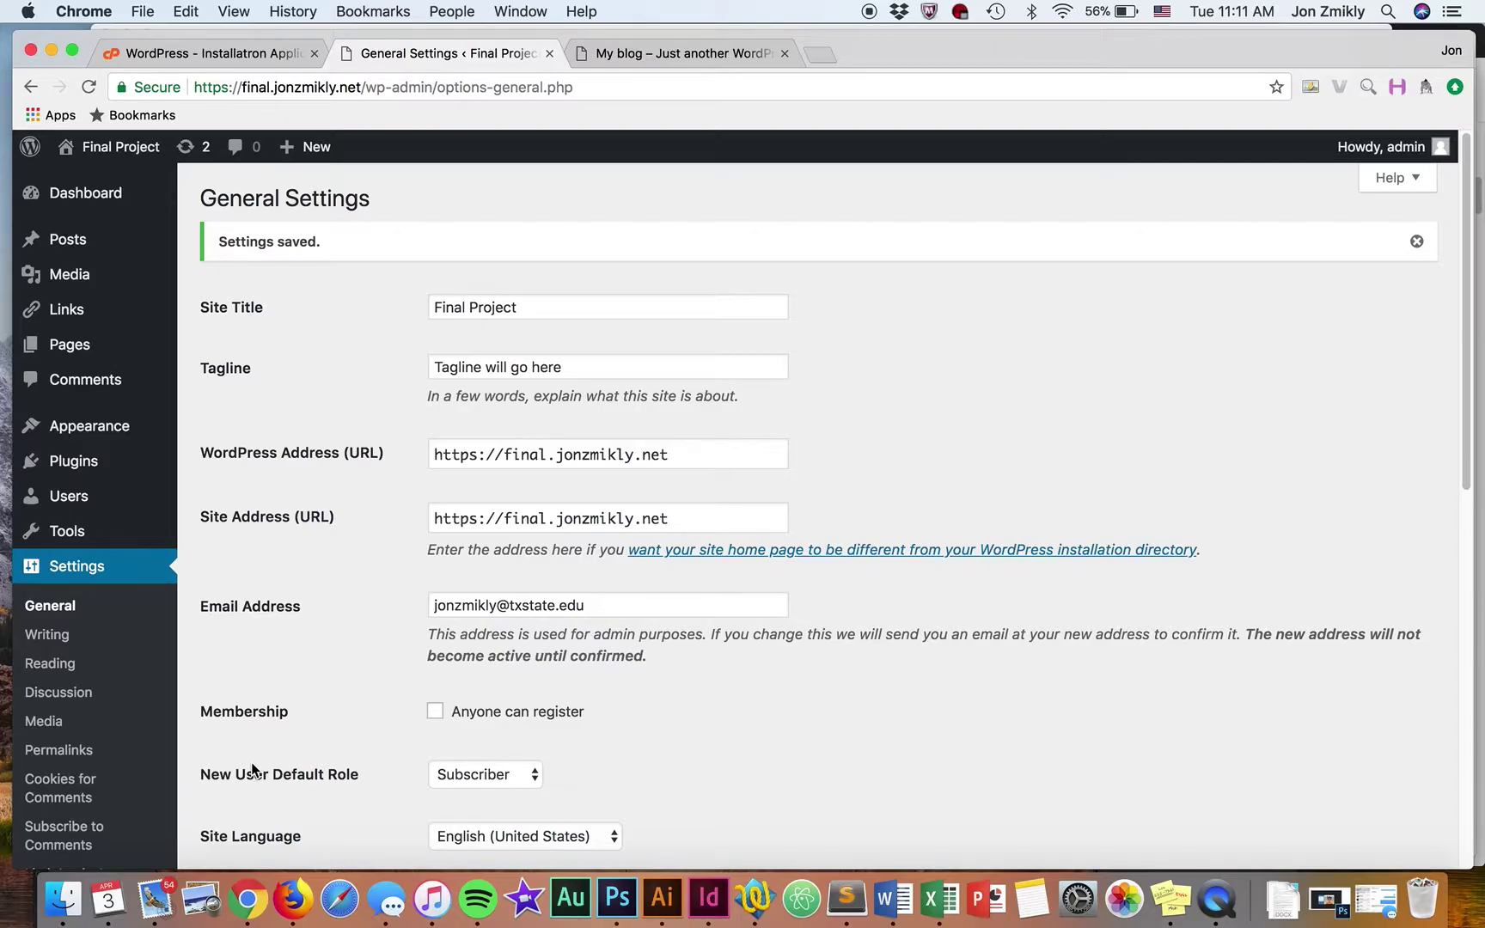
Step: Reload the front page to confirm the 'Final Project' title and 'Tagline will go here' tagline
{"action": "left_click", "coordinate": [679, 53]}
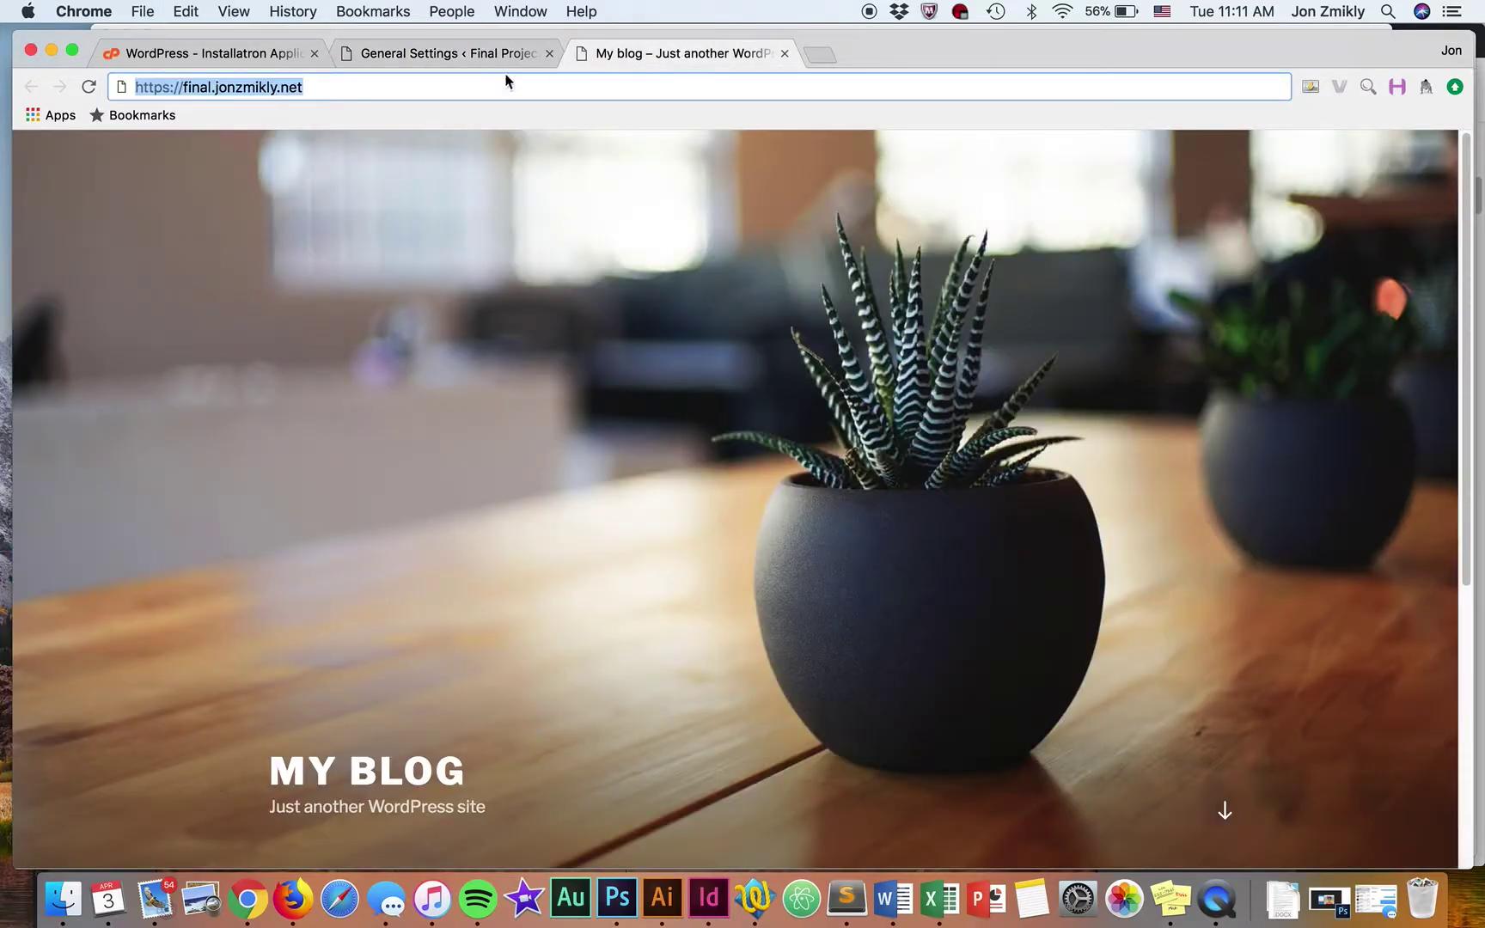
{"action": "left_click", "coordinate": [89, 87]}
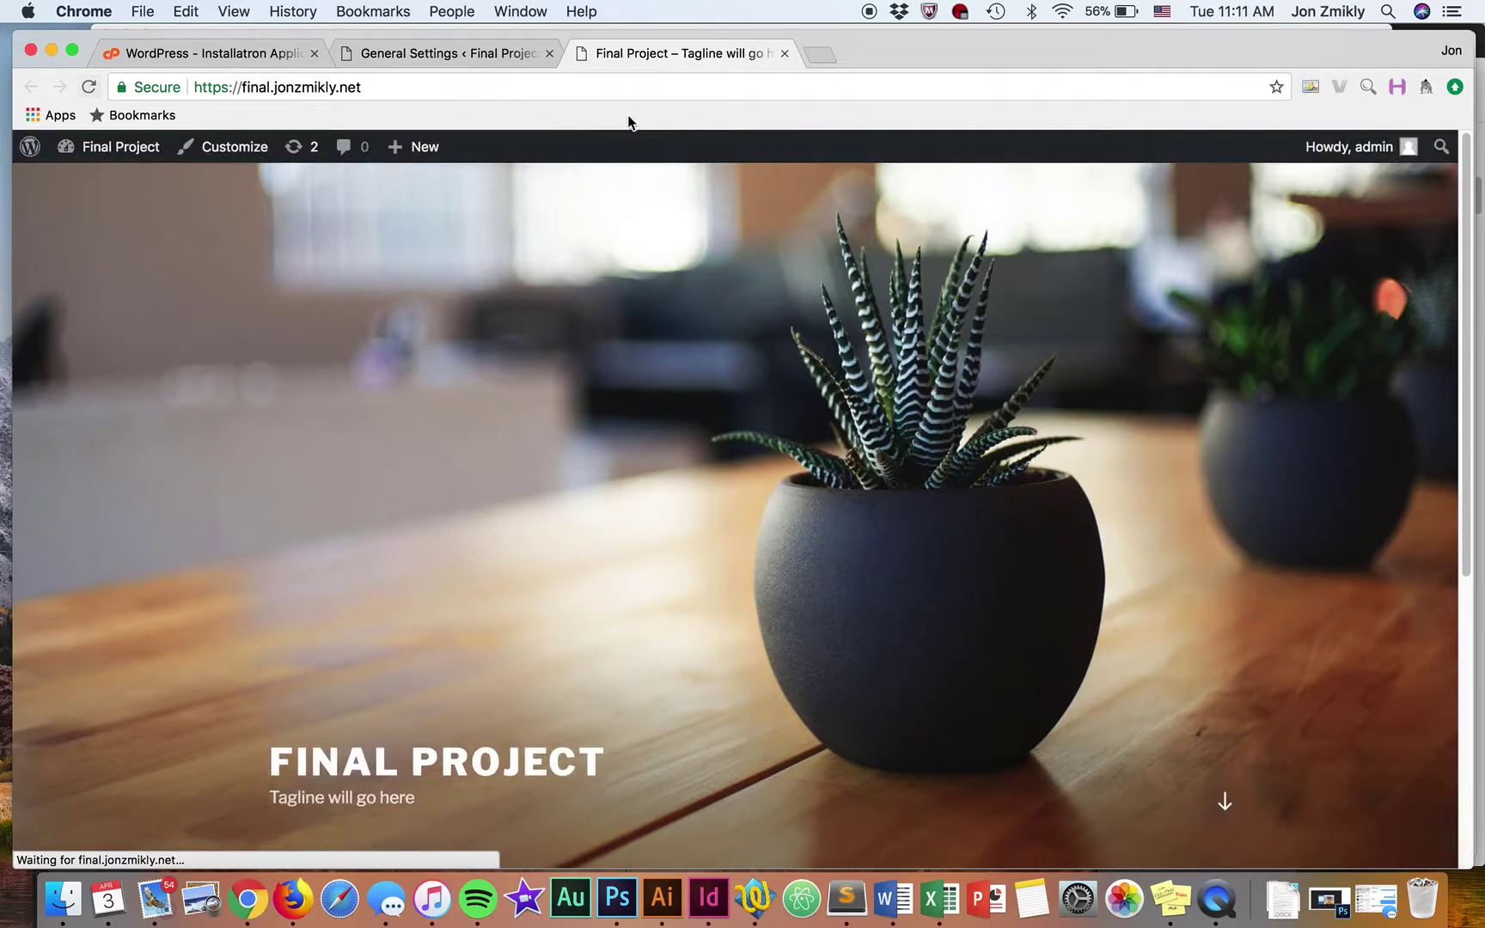
{"action": "scroll", "coordinate": [506, 453], "scroll_direction": "down", "scroll_amount": 1}
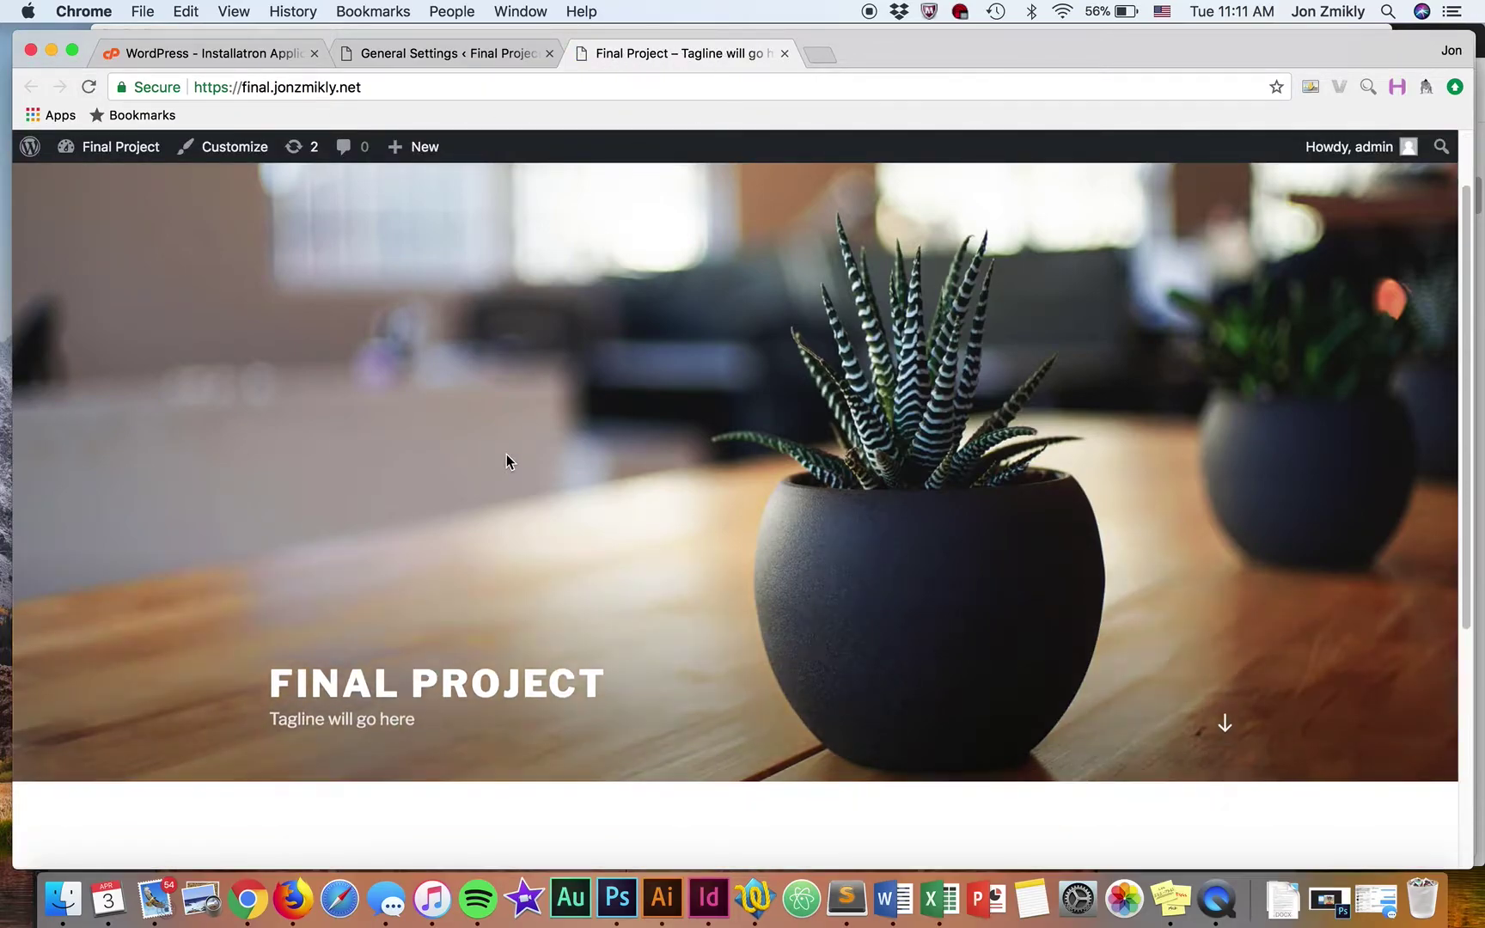
{"action": "scroll", "coordinate": [388, 721], "scroll_direction": "down", "scroll_amount": 5}
{"action": "scroll", "coordinate": [389, 730], "scroll_direction": "up", "scroll_amount": 5}
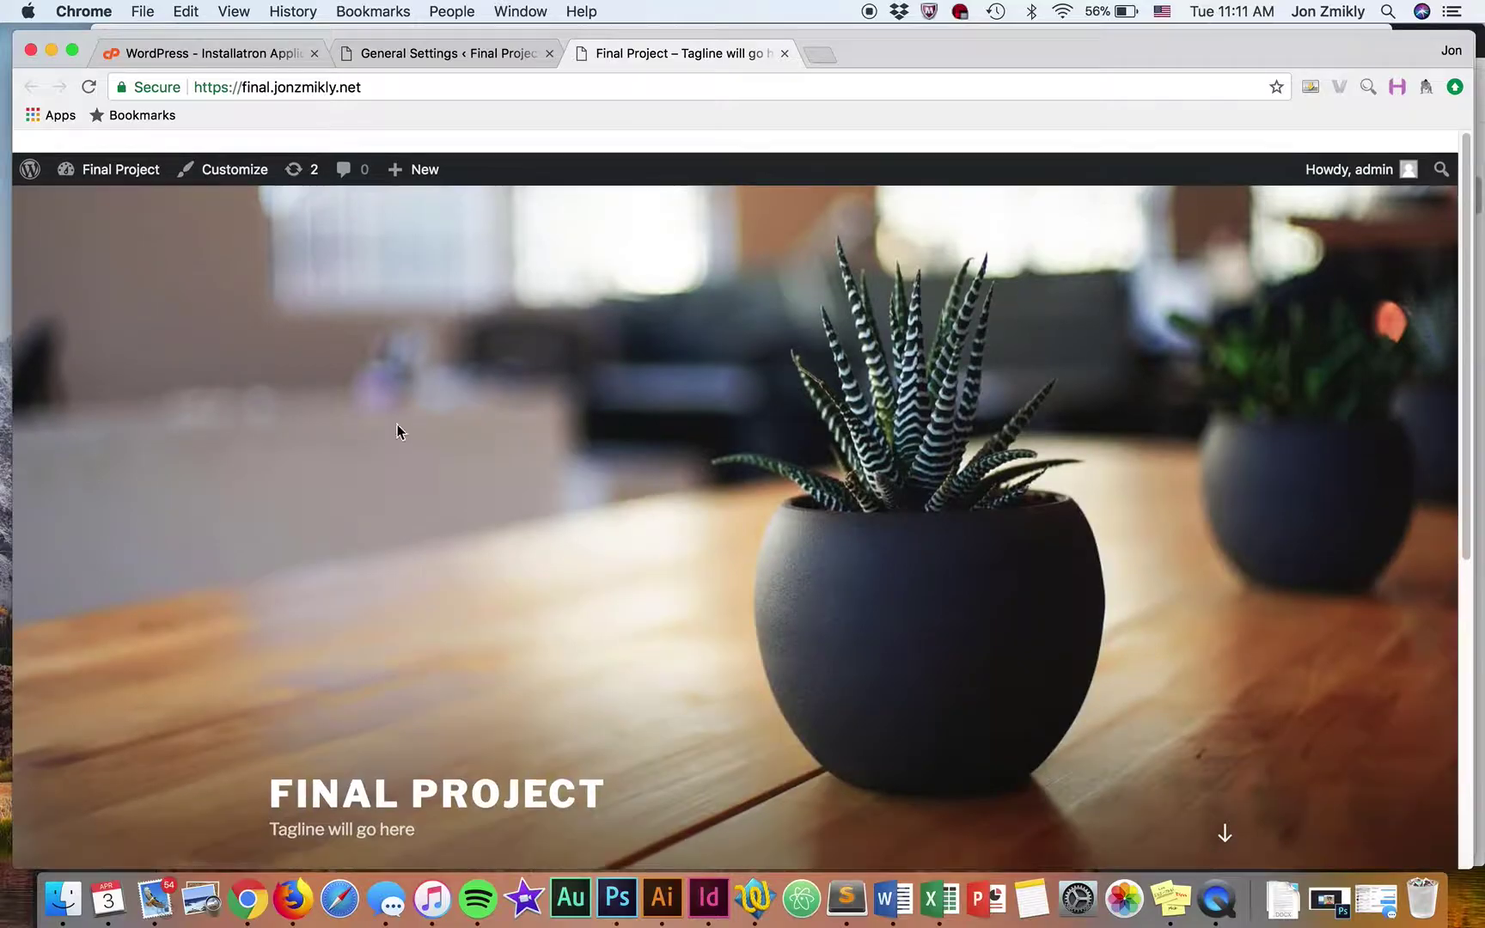
Step: Return to WordPress General Settings and look over the saved settings
{"action": "left_click", "coordinate": [414, 56]}
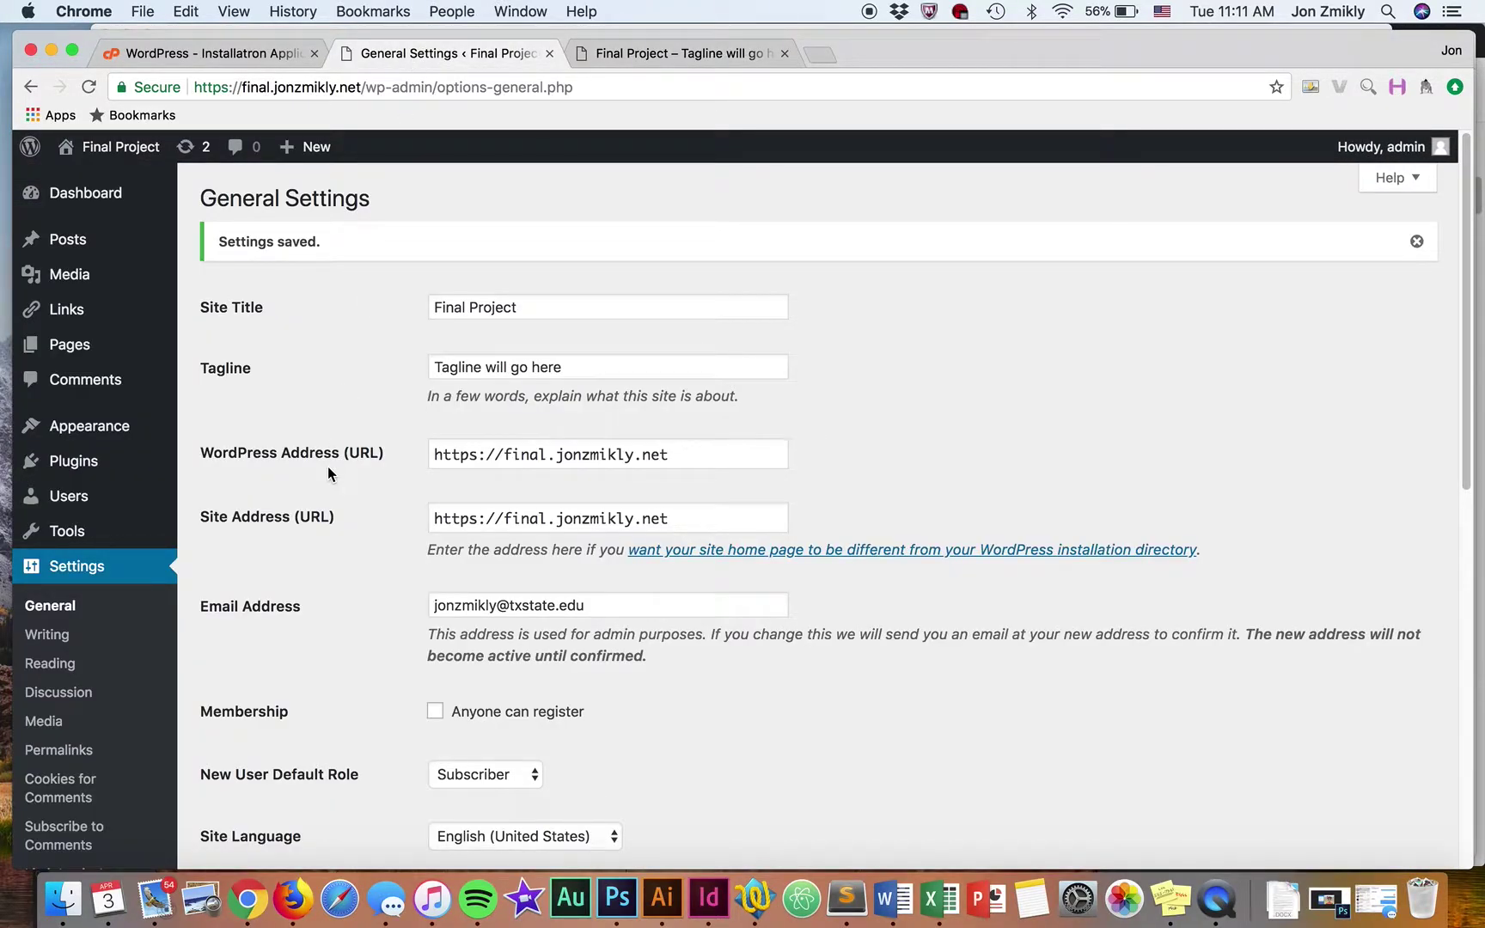
{"action": "scroll", "coordinate": [327, 468], "scroll_direction": "down", "scroll_amount": 5}
{"action": "scroll", "coordinate": [327, 468], "scroll_direction": "up", "scroll_amount": 5}
{"action": "scroll", "coordinate": [343, 581], "scroll_direction": "down", "scroll_amount": 10}
{"action": "scroll", "coordinate": [344, 581], "scroll_direction": "up", "scroll_amount": 10}
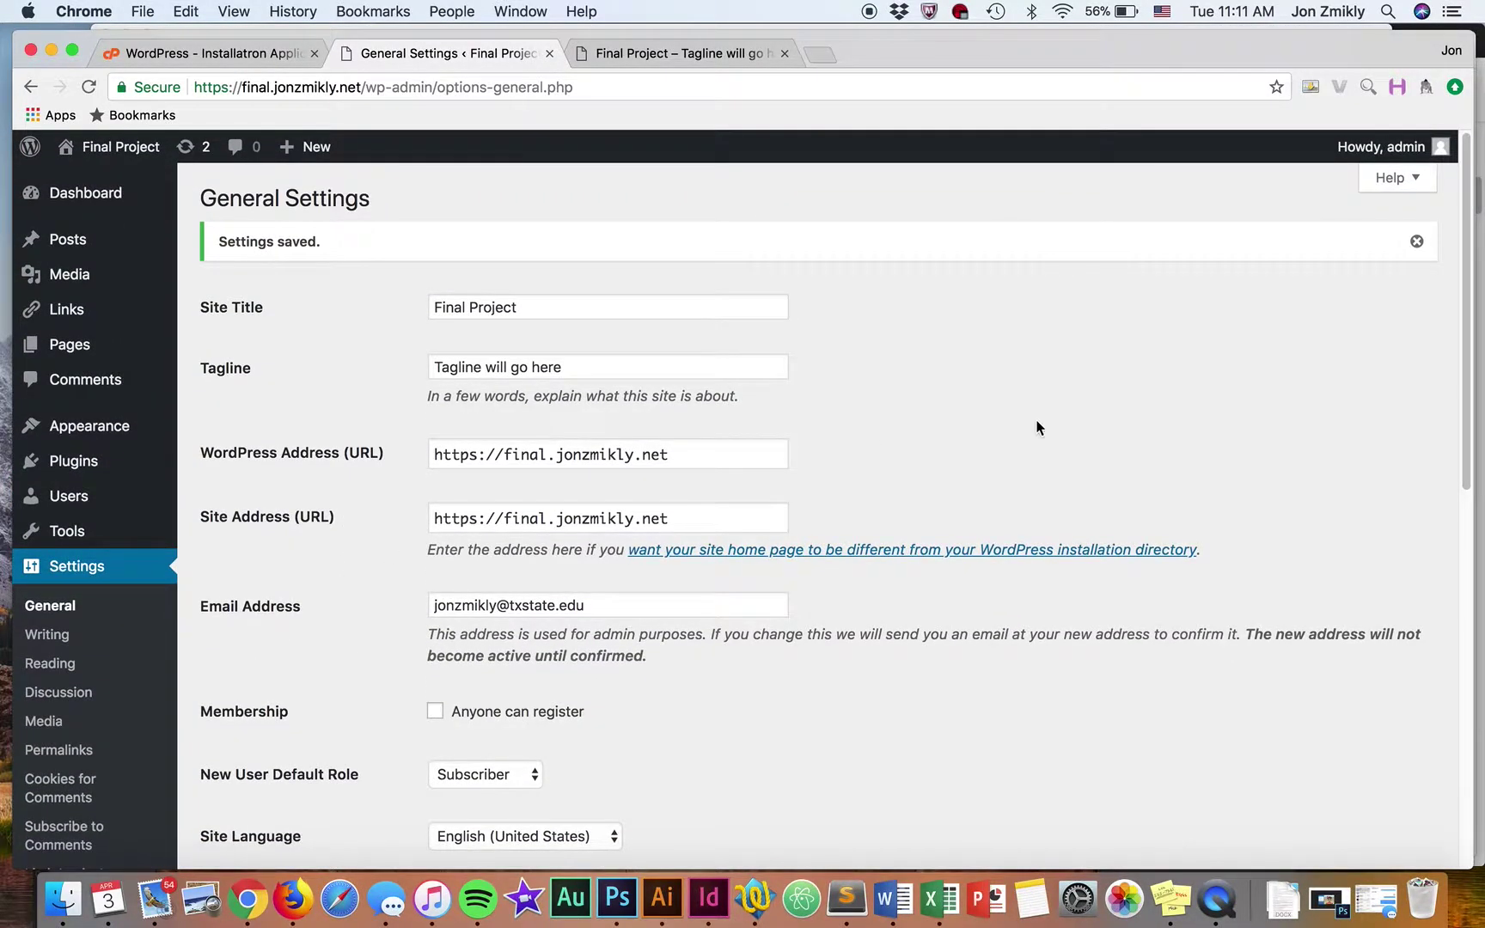